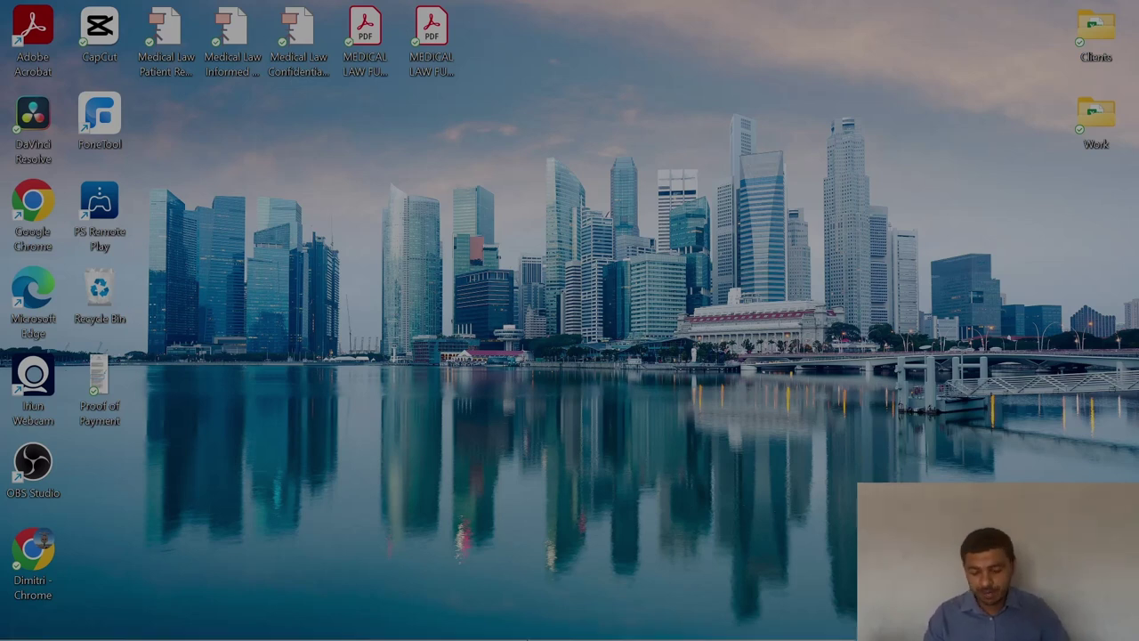
Search Google for 'sasria bursary 2024' and open the Sasria Vacancies bursary application result.
{"action": "left_click", "coordinate": [623, 621]}
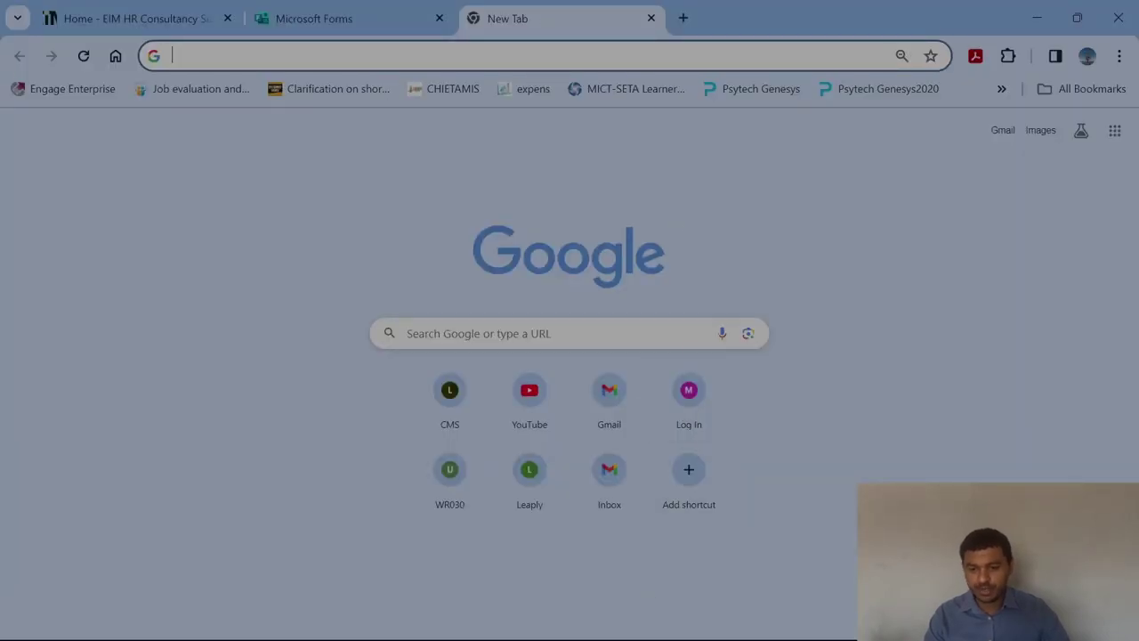
{"action": "left_click", "coordinate": [267, 55]}
{"action": "type", "text": "s"}
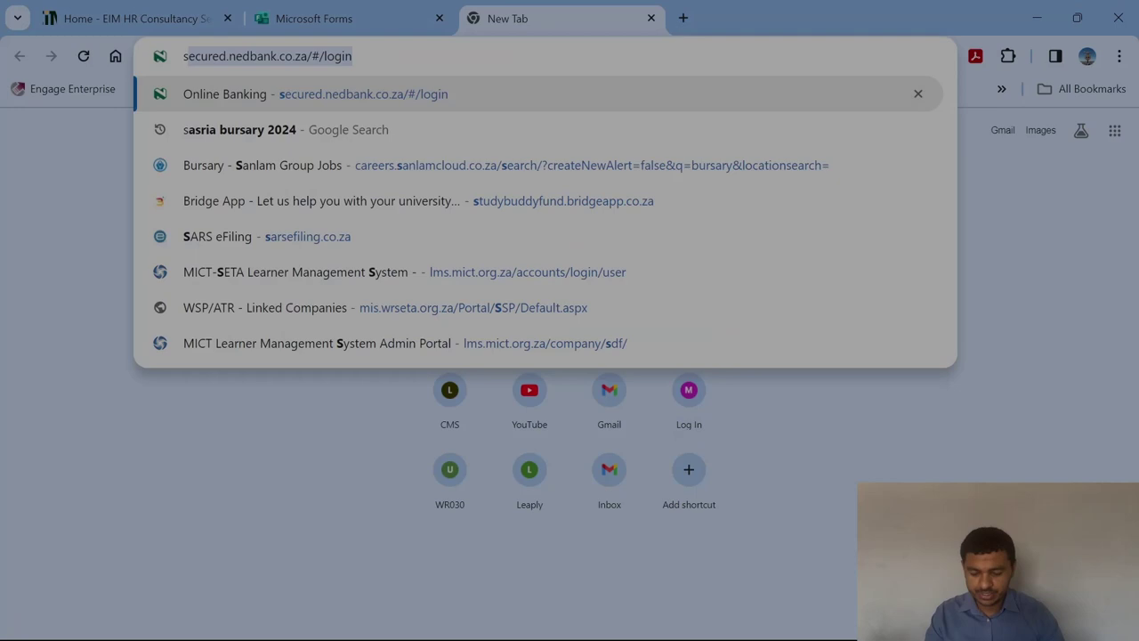
{"action": "type", "text": "asria"}
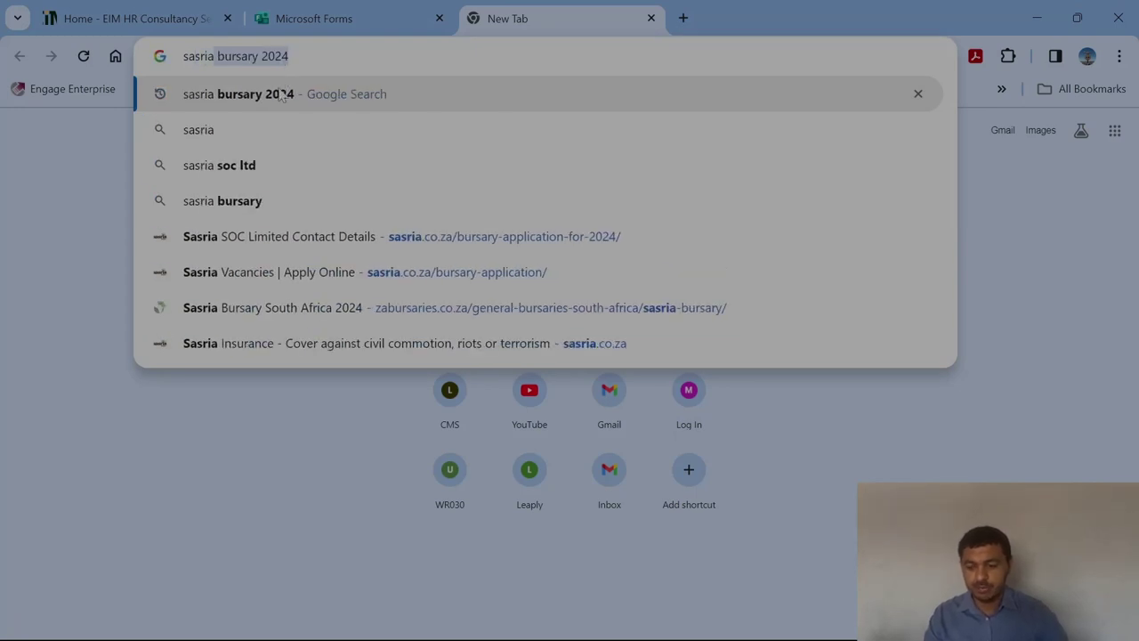
{"action": "key", "text": "Return"}
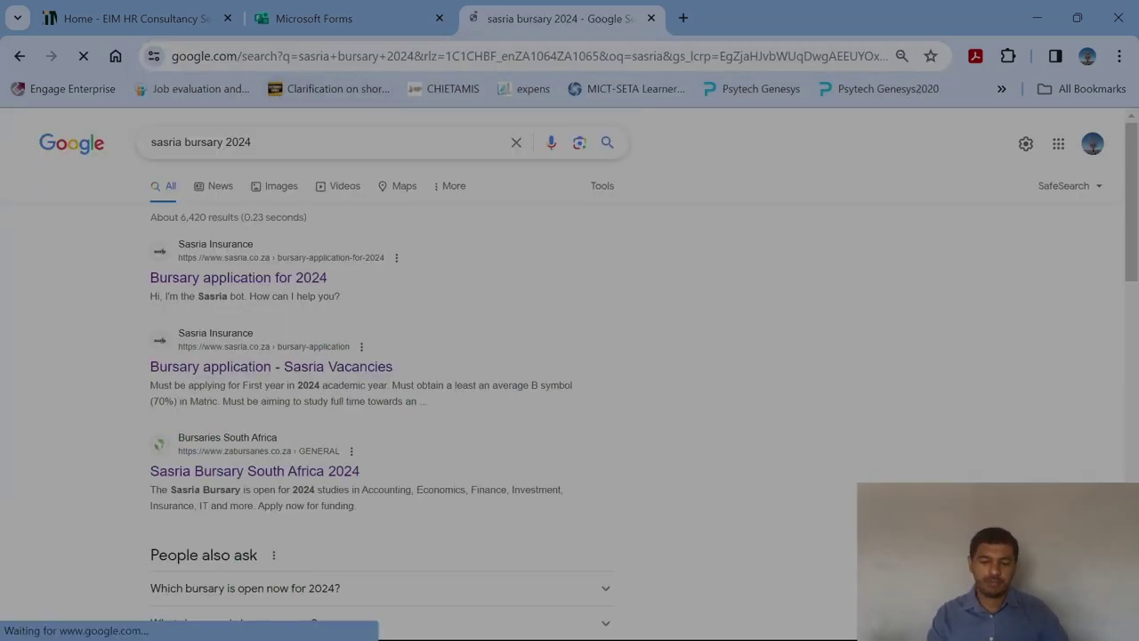
{"action": "left_click", "coordinate": [317, 286]}
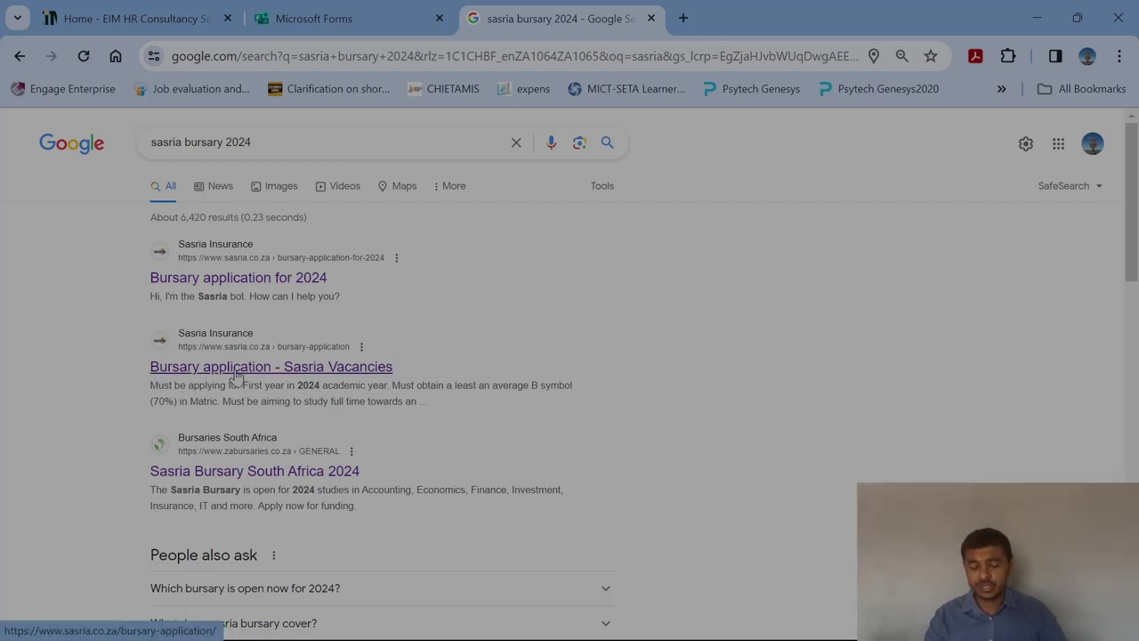
Open the sasria.co.za bursary application page and scroll to the eligibility requirements.
{"action": "left_click", "coordinate": [236, 376]}
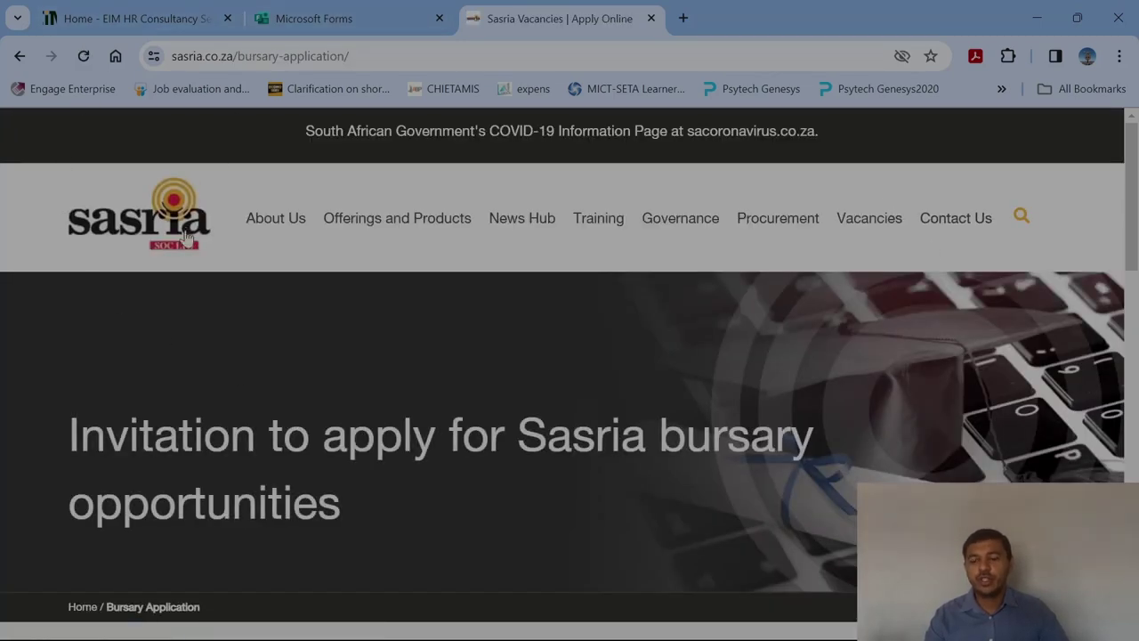
{"action": "mouse_move", "coordinate": [288, 270]}
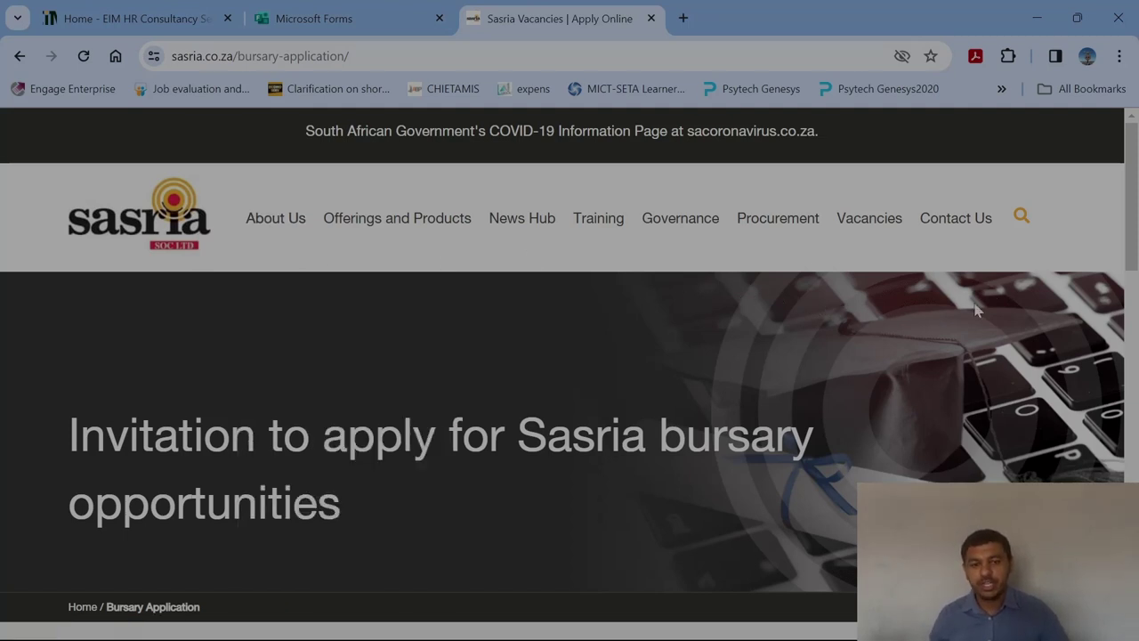
{"action": "scroll", "coordinate": [682, 217], "scroll_direction": "down", "scroll_amount": 2}
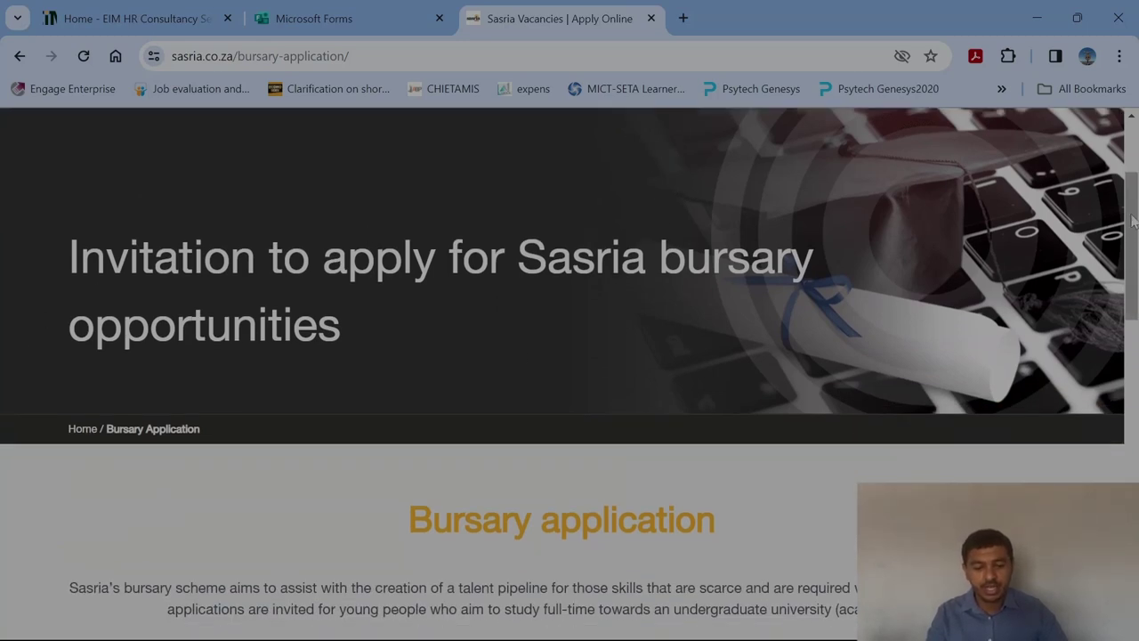
{"action": "left_click_drag", "start_coordinate": [1131, 225], "coordinate": [1137, 310]}
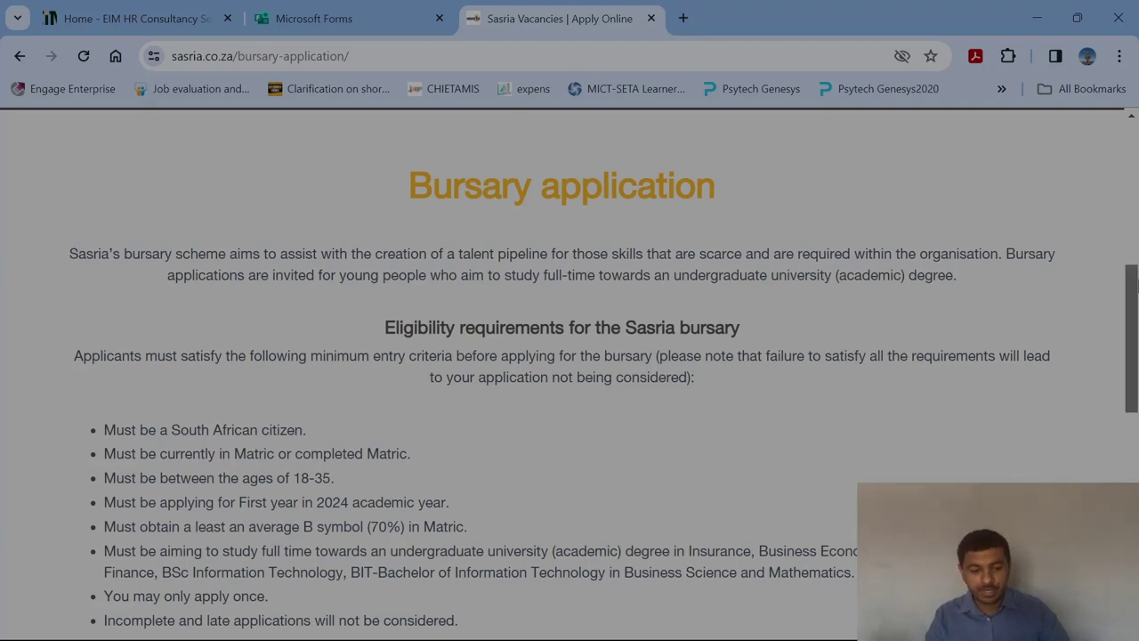
{"action": "scroll", "coordinate": [897, 292], "scroll_direction": "down", "scroll_amount": 1}
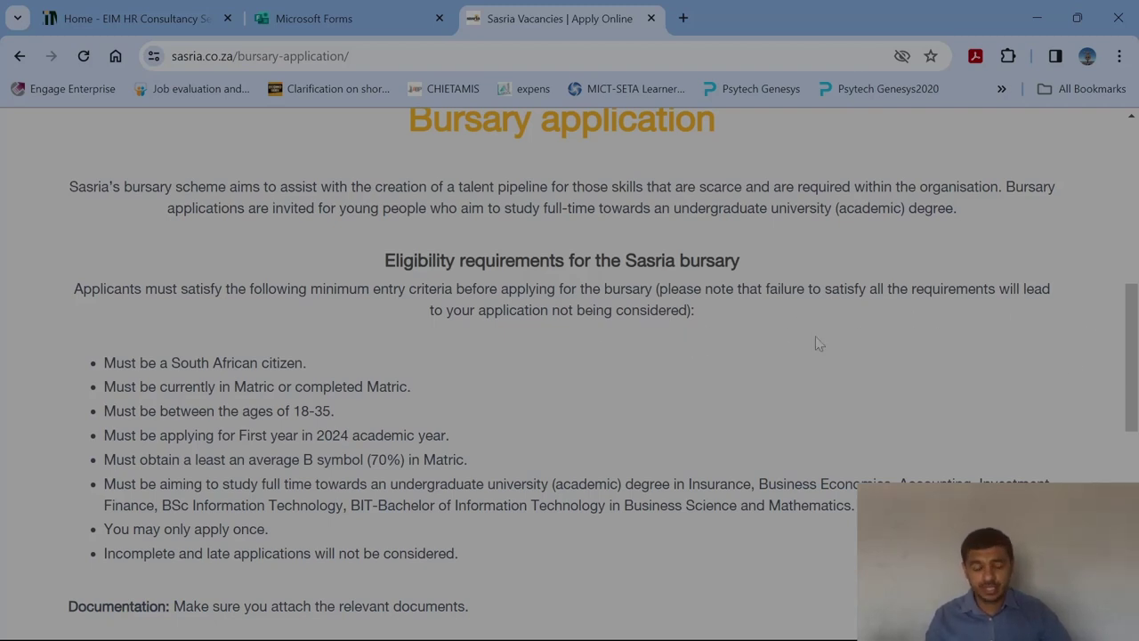
Scroll down to the Documentation list (certified ID, Matric certificate, income proof) and CLICK TO APPLY.
{"action": "left_click_drag", "start_coordinate": [1132, 338], "coordinate": [1136, 405]}
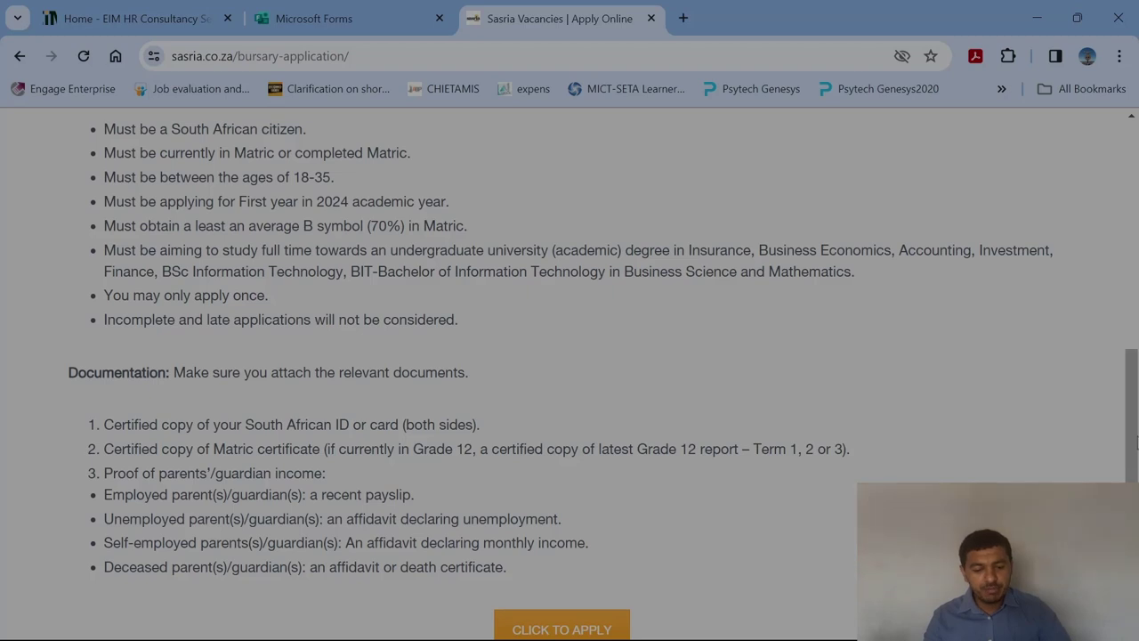
{"action": "scroll", "coordinate": [570, 374], "scroll_direction": "down", "scroll_amount": 1}
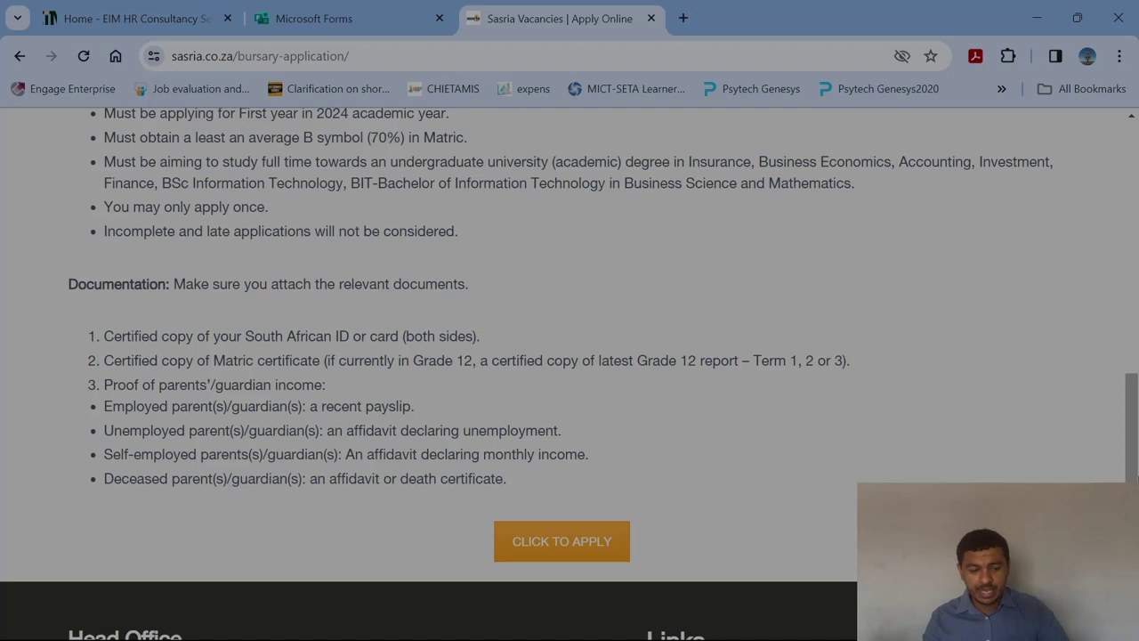
{"action": "scroll", "coordinate": [801, 360], "scroll_direction": "down", "scroll_amount": 1}
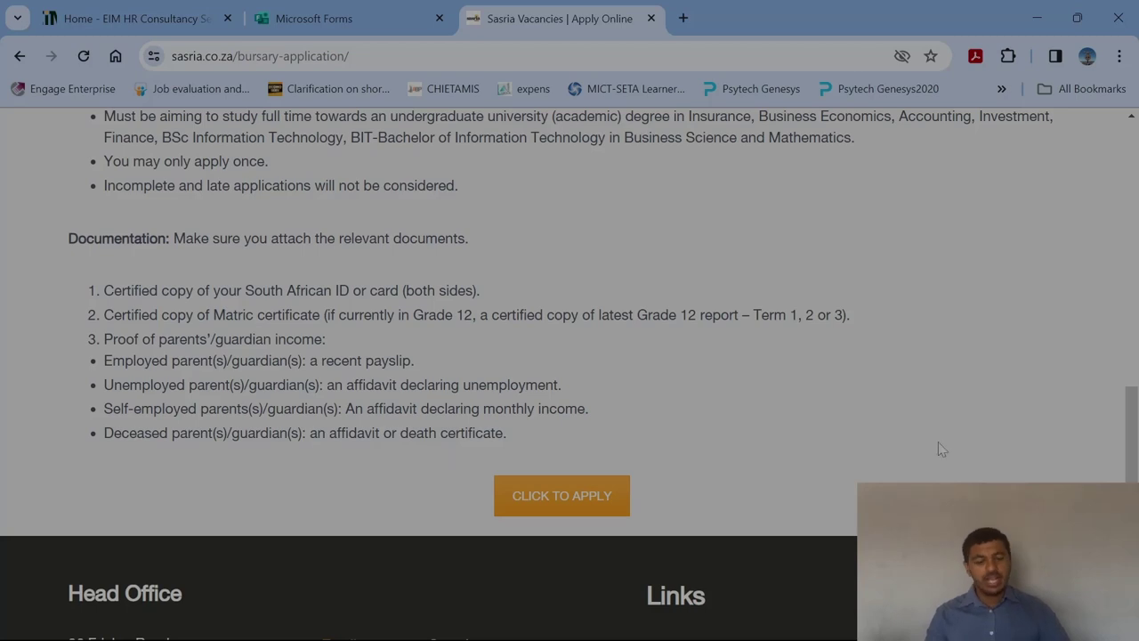
{"action": "scroll", "coordinate": [1132, 414], "scroll_direction": "down", "scroll_amount": 1}
{"action": "scroll", "coordinate": [1132, 414], "scroll_direction": "down", "scroll_amount": 1}
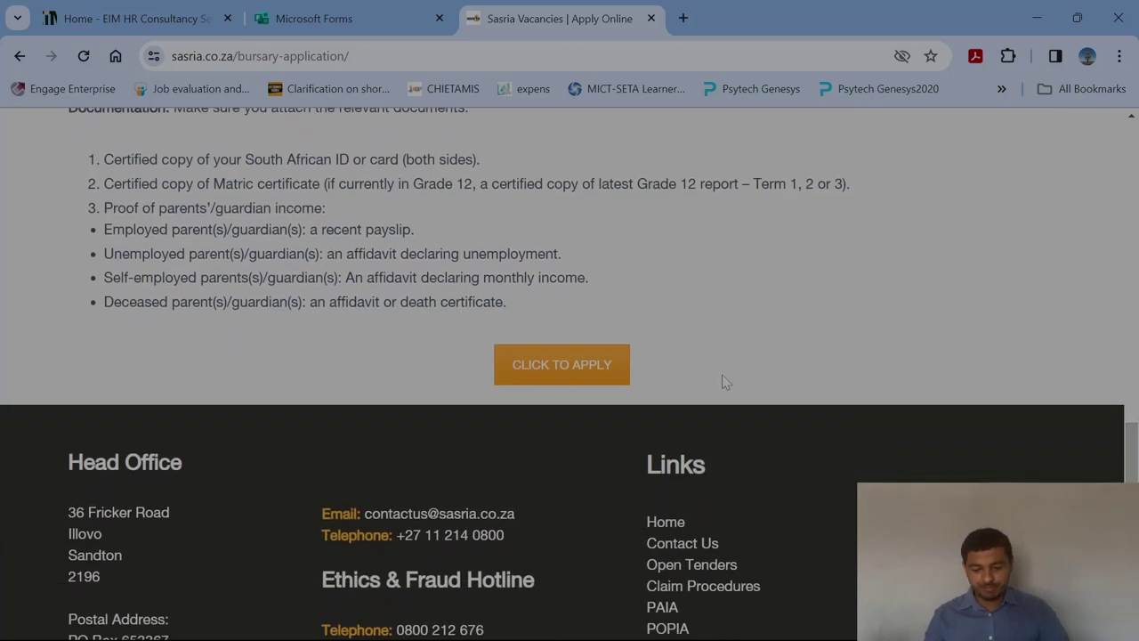
Start the online application form and answer Yes to holding a valid South African ID.
{"action": "left_click", "coordinate": [559, 369]}
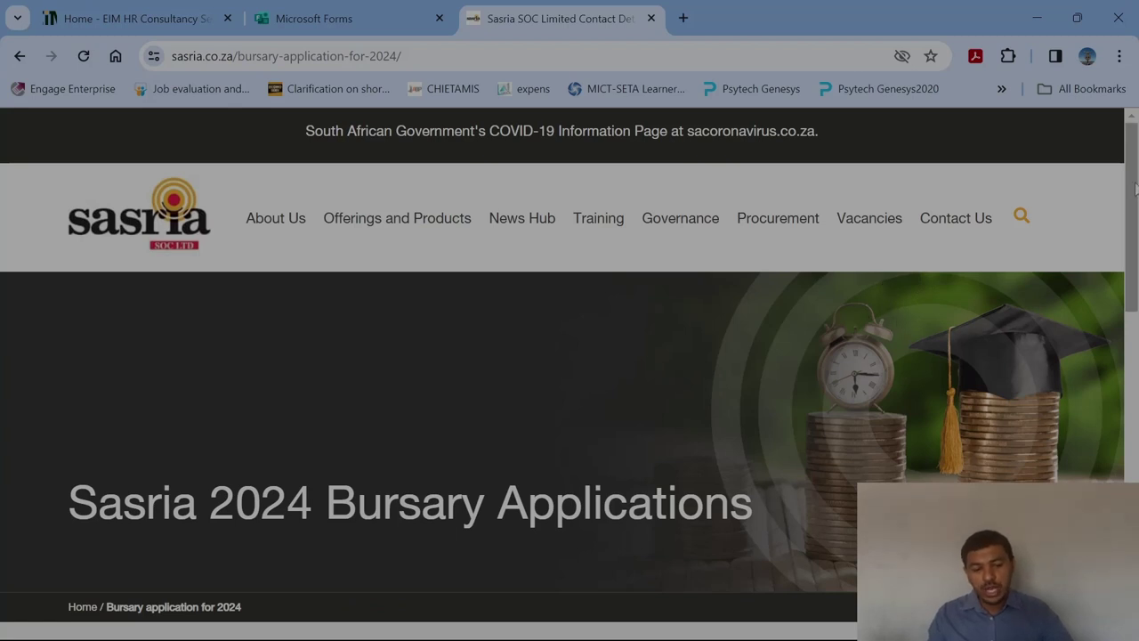
{"action": "scroll", "coordinate": [1134, 249], "scroll_direction": "down", "scroll_amount": 2}
{"action": "left_click_drag", "start_coordinate": [1134, 247], "coordinate": [1136, 372]}
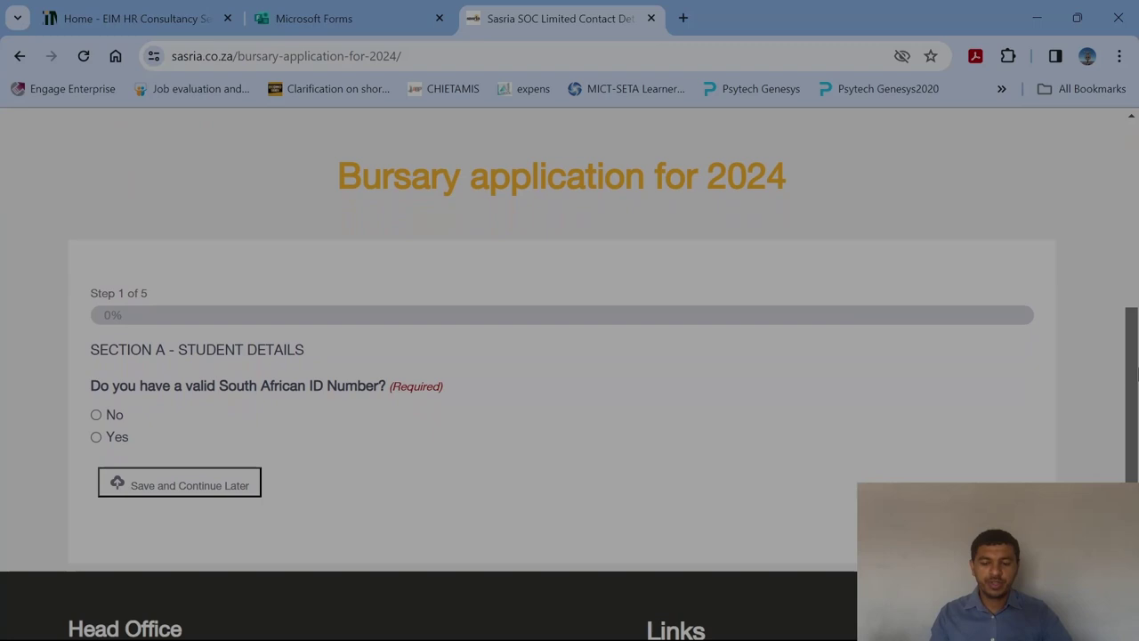
{"action": "left_click_drag", "start_coordinate": [89, 294], "coordinate": [161, 299]}
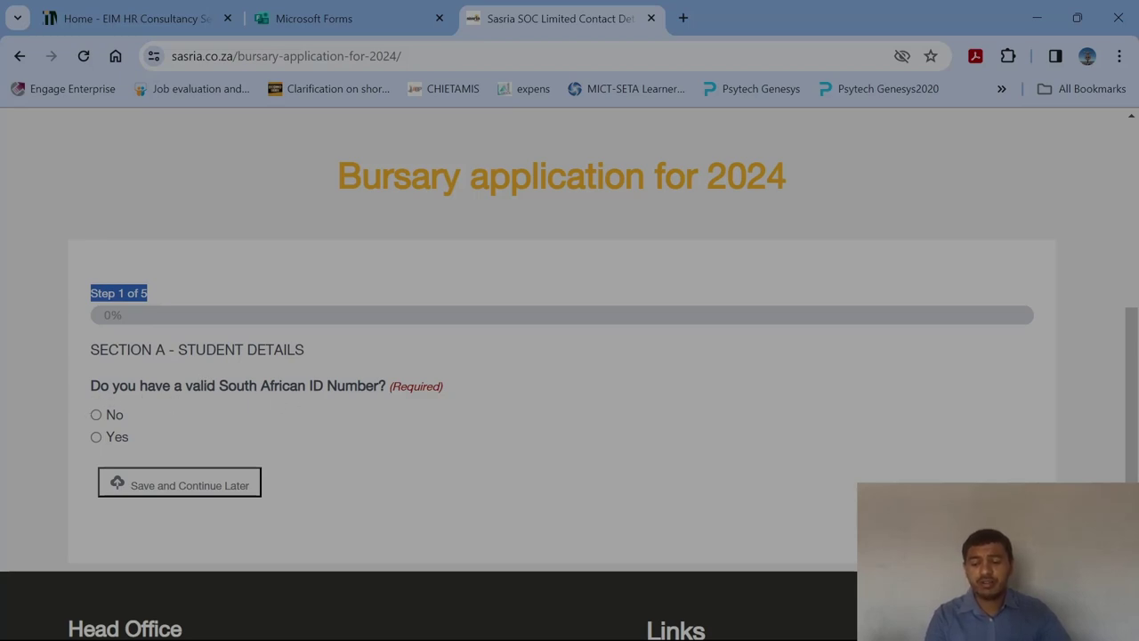
{"action": "left_click", "coordinate": [97, 437]}
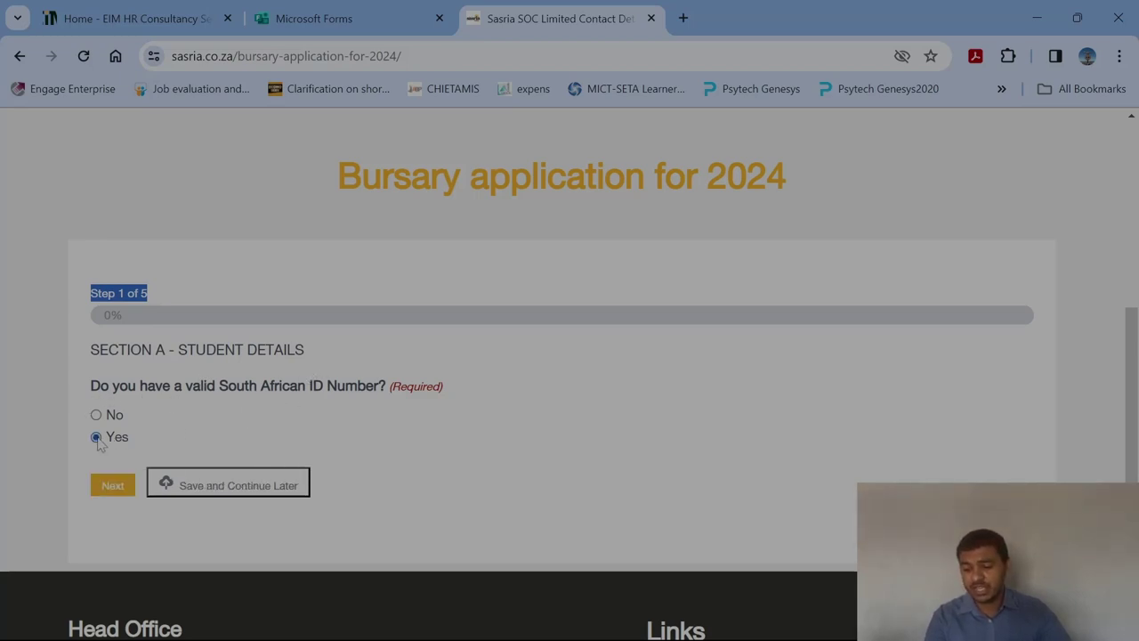
Continue to Step 2 of 5 and scroll down the personal details form.
{"action": "left_click", "coordinate": [122, 486]}
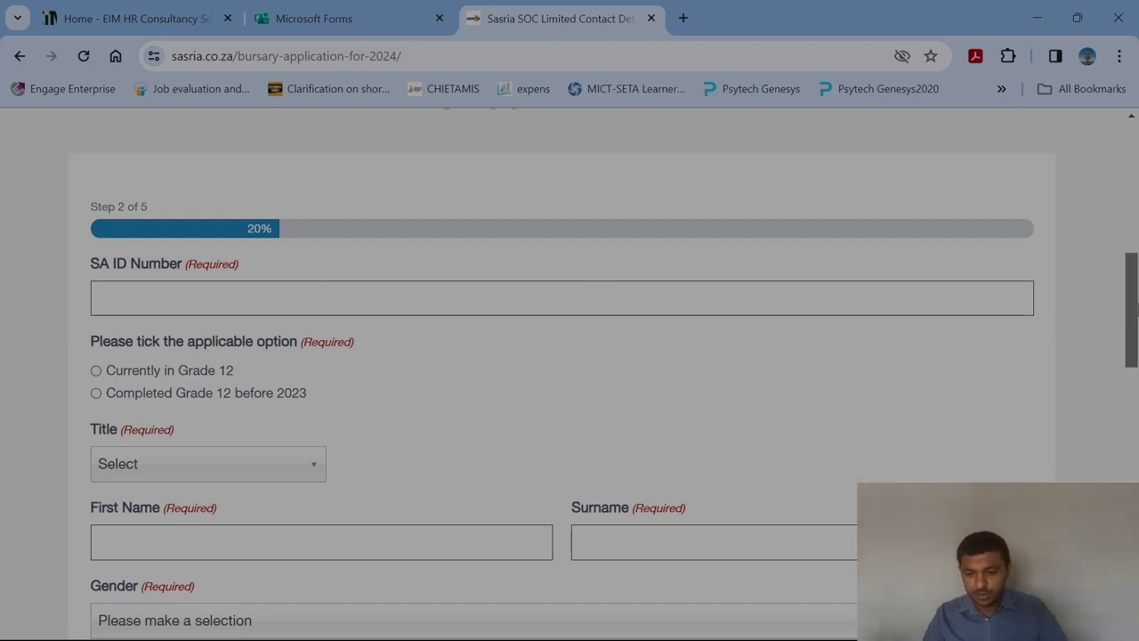
{"action": "left_click_drag", "start_coordinate": [1137, 307], "coordinate": [1137, 353]}
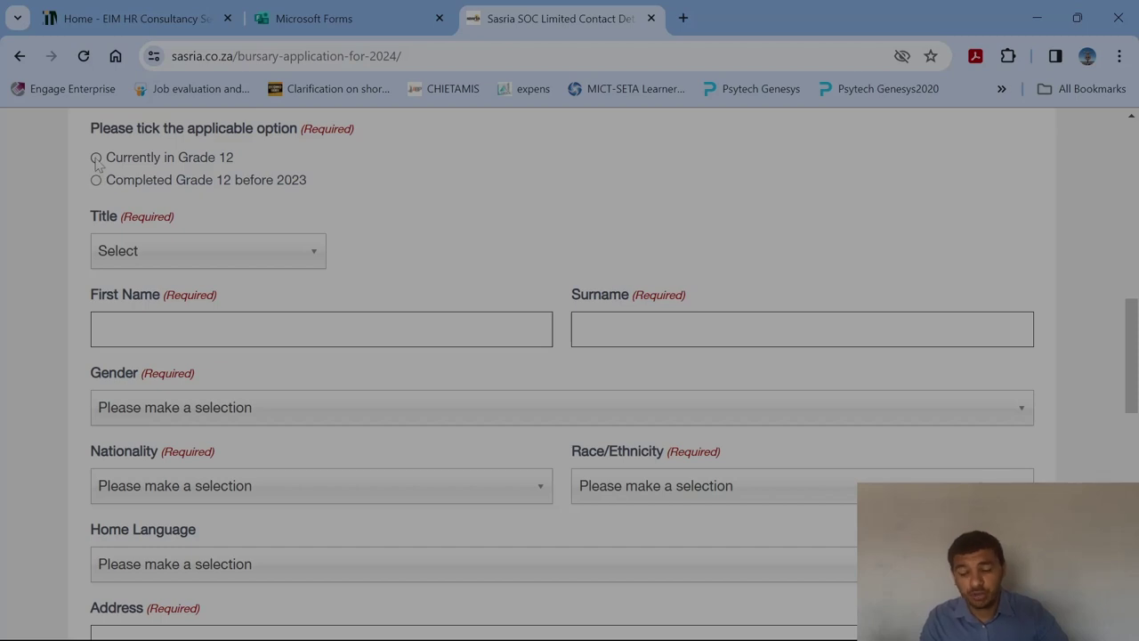
Mark the applicant as in Grade 12, choose title Mr, and enter first name and surname.
{"action": "left_click", "coordinate": [96, 158]}
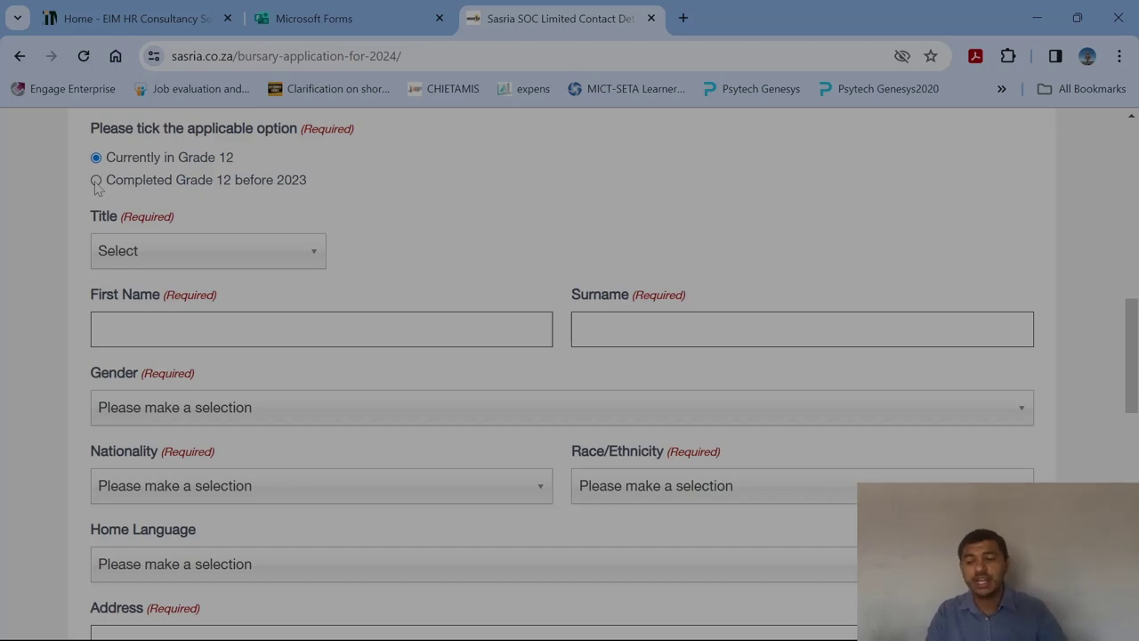
{"action": "left_click", "coordinate": [315, 258]}
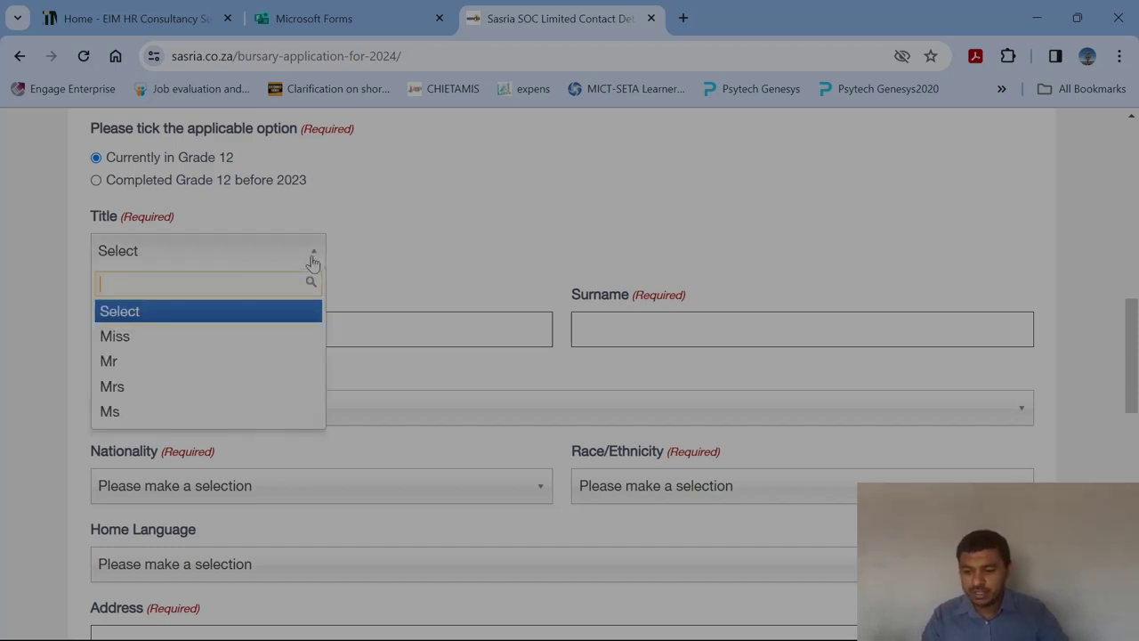
{"action": "left_click", "coordinate": [133, 367]}
{"action": "left_click", "coordinate": [134, 330]}
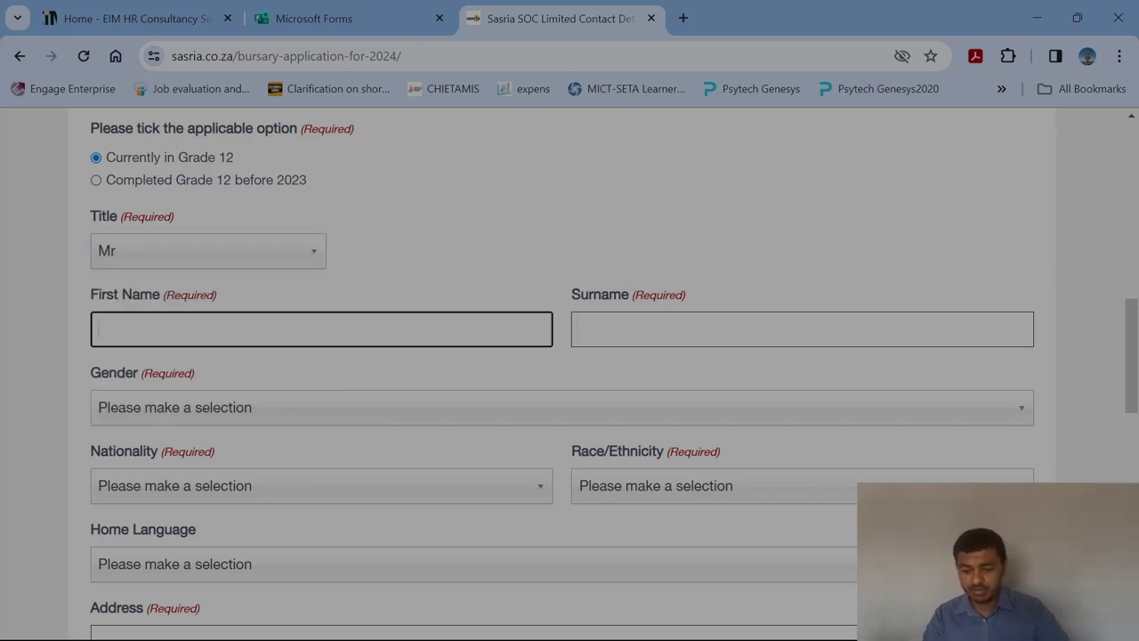
{"action": "type", "text": "ABC"}
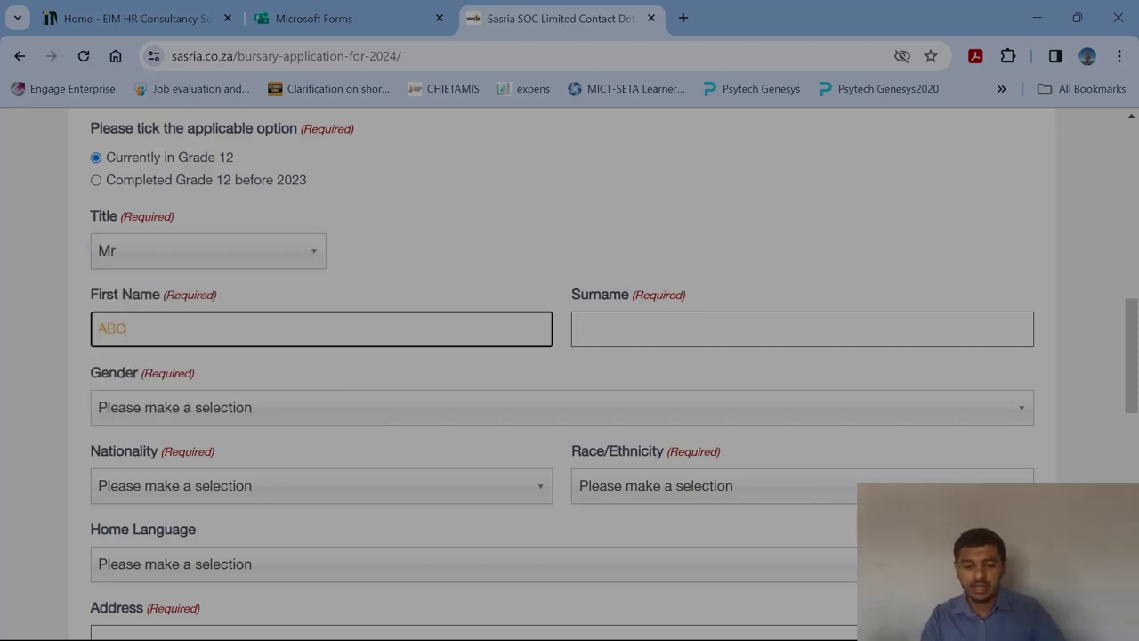
{"action": "key", "text": "Tab"}
{"action": "type", "text": "DEF"}
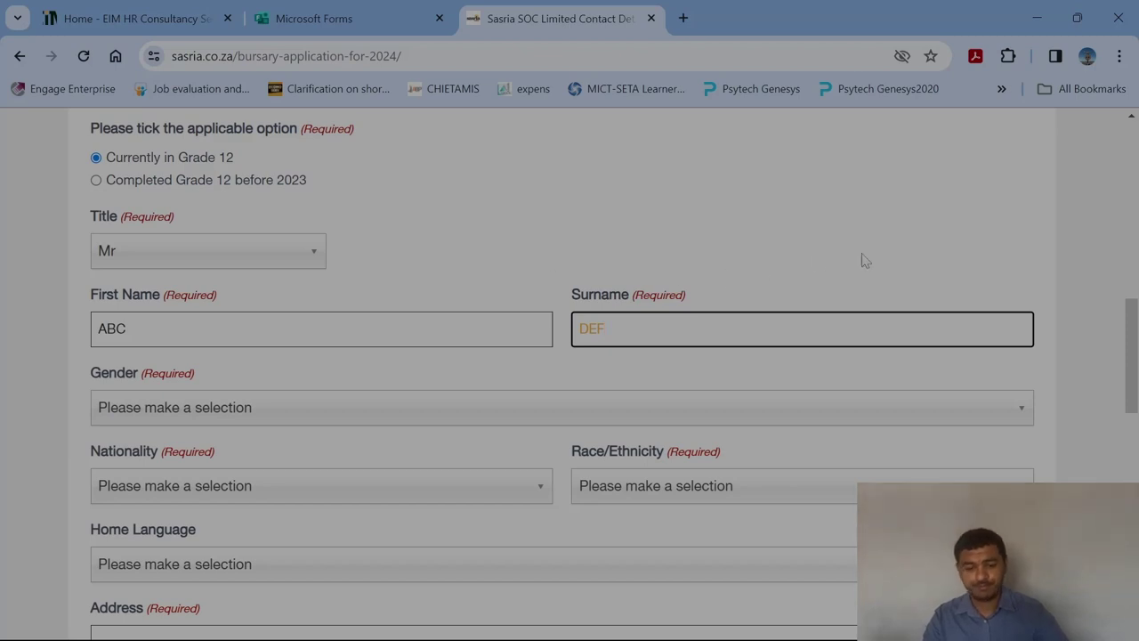
{"action": "left_click_drag", "start_coordinate": [1132, 356], "coordinate": [1132, 396]}
Set gender Male, nationality South African, race Coloured/Mixed and home language English.
{"action": "left_click", "coordinate": [163, 230]}
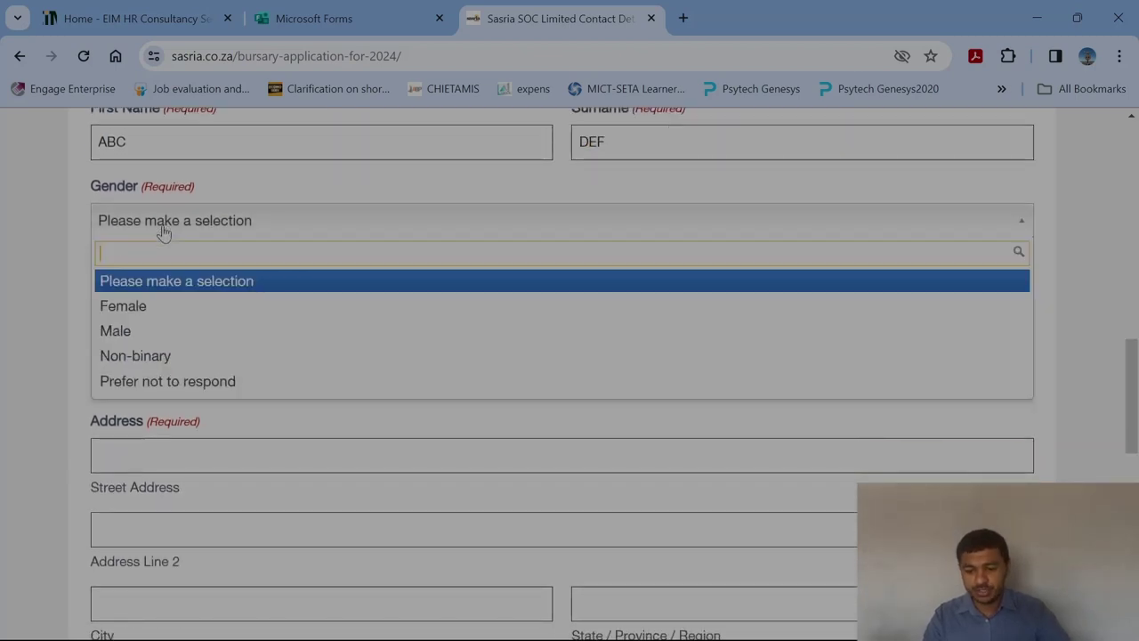
{"action": "left_click", "coordinate": [133, 333]}
{"action": "left_click_drag", "start_coordinate": [1137, 364], "coordinate": [1136, 392]}
{"action": "left_click", "coordinate": [336, 180]}
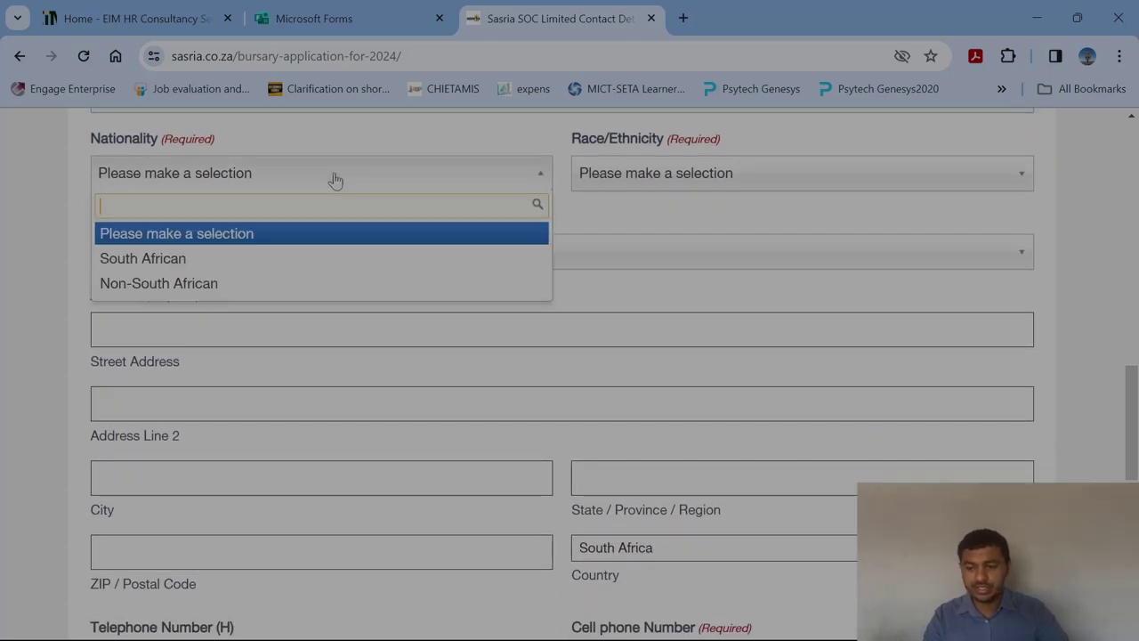
{"action": "left_click", "coordinate": [163, 258]}
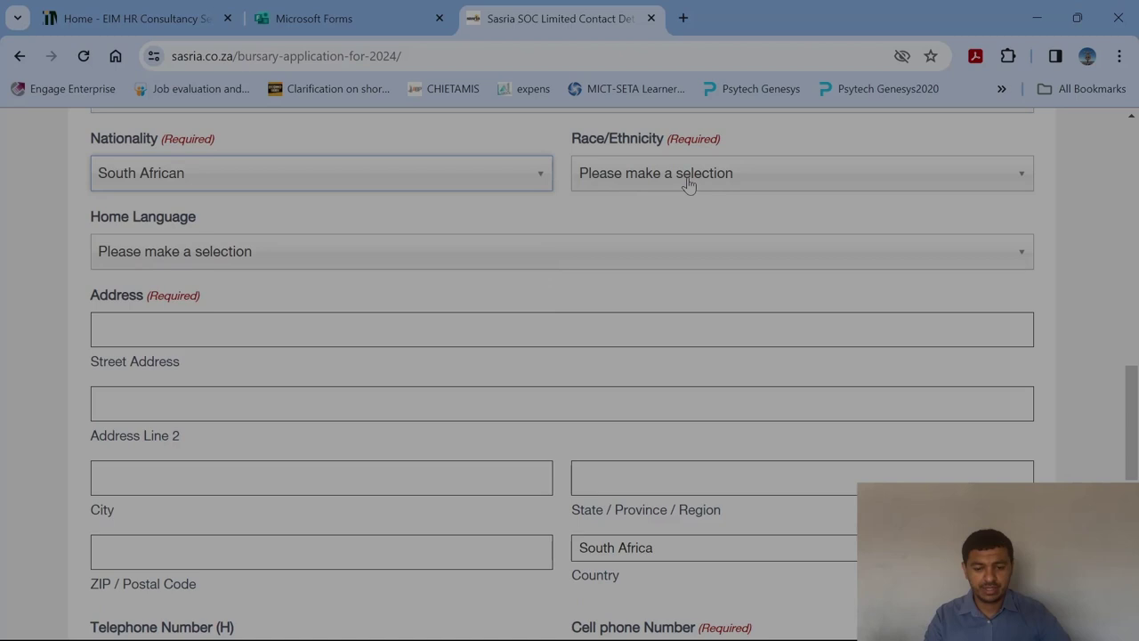
{"action": "left_click", "coordinate": [688, 184]}
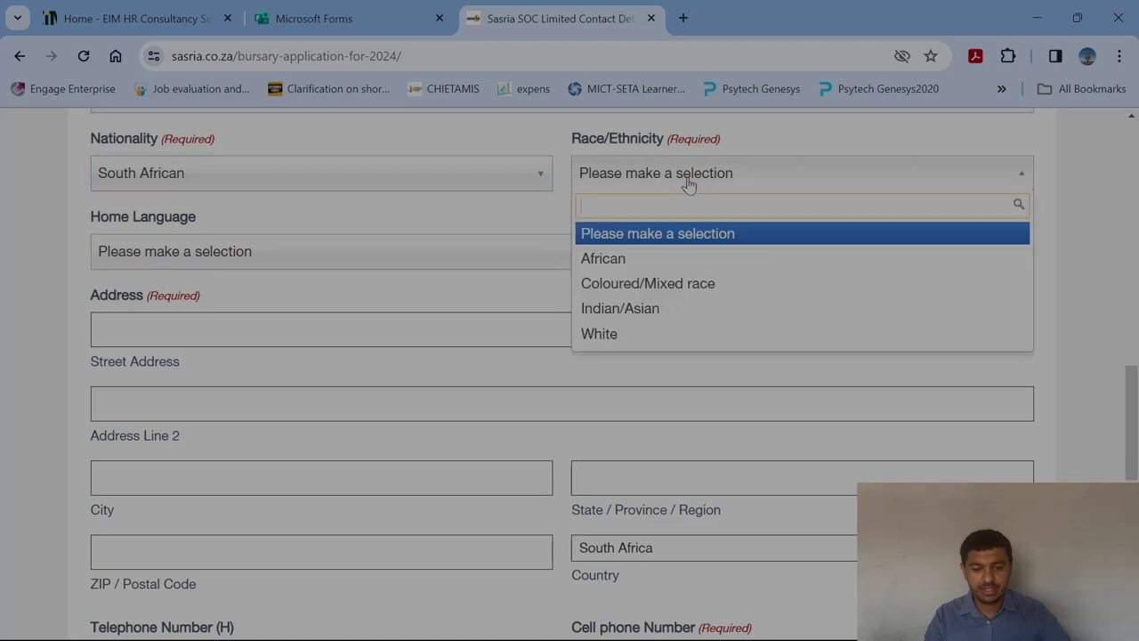
{"action": "left_click", "coordinate": [635, 285]}
{"action": "left_click", "coordinate": [236, 254]}
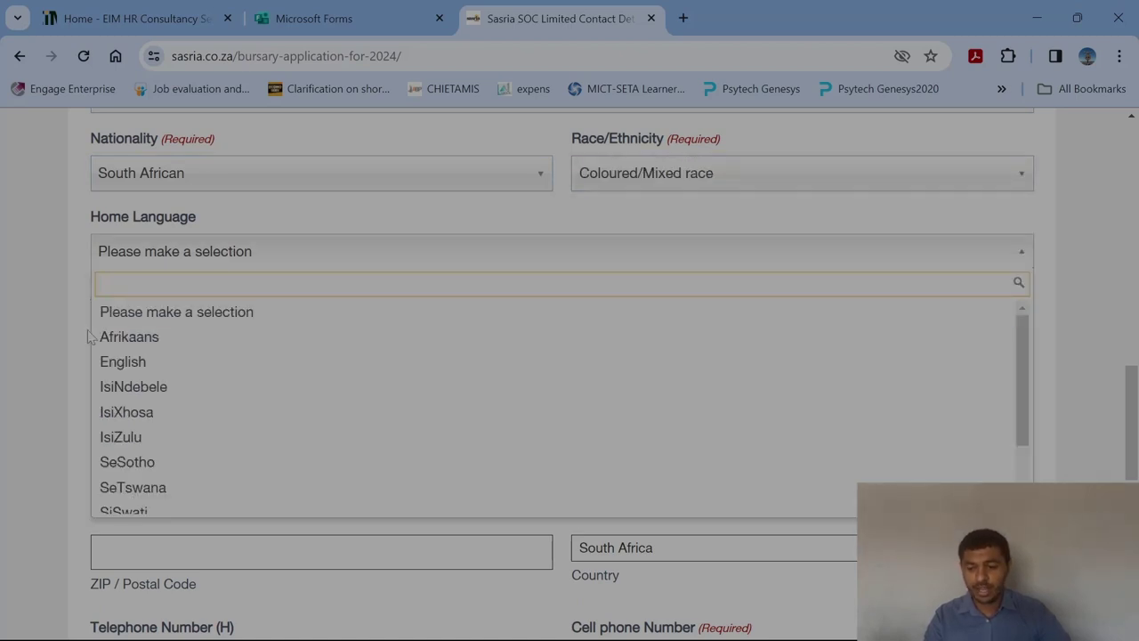
{"action": "left_click", "coordinate": [102, 362]}
Enter the home street name on the second address line, clearing the first line.
{"action": "scroll", "coordinate": [1134, 383], "scroll_direction": "down", "scroll_amount": 1}
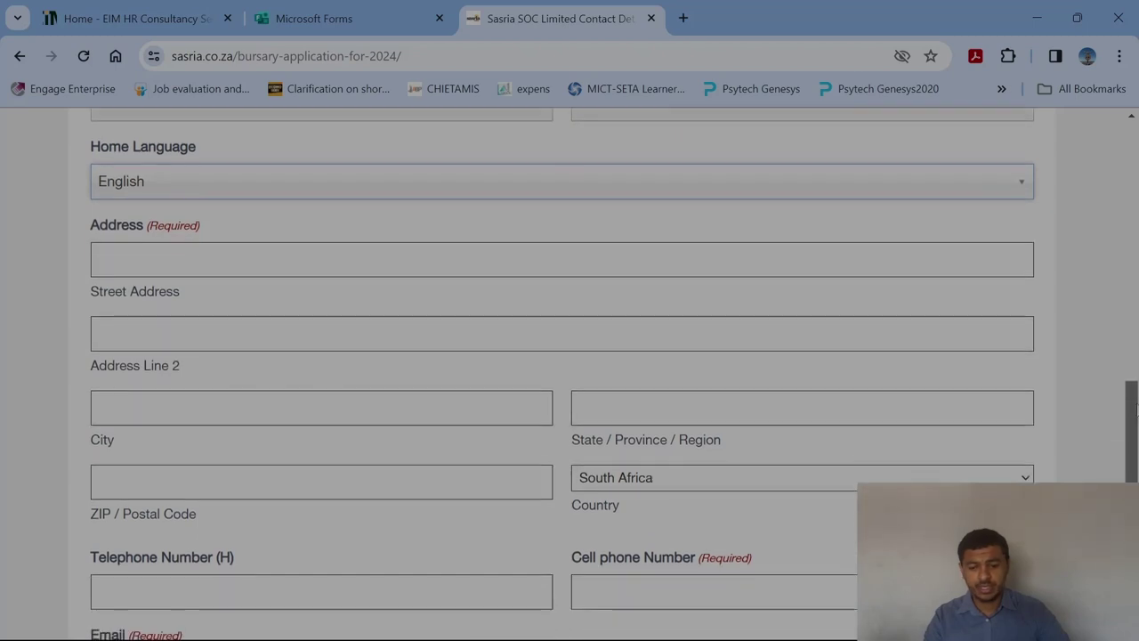
{"action": "scroll", "coordinate": [1134, 408], "scroll_direction": "down", "scroll_amount": 1}
{"action": "left_click", "coordinate": [240, 213]}
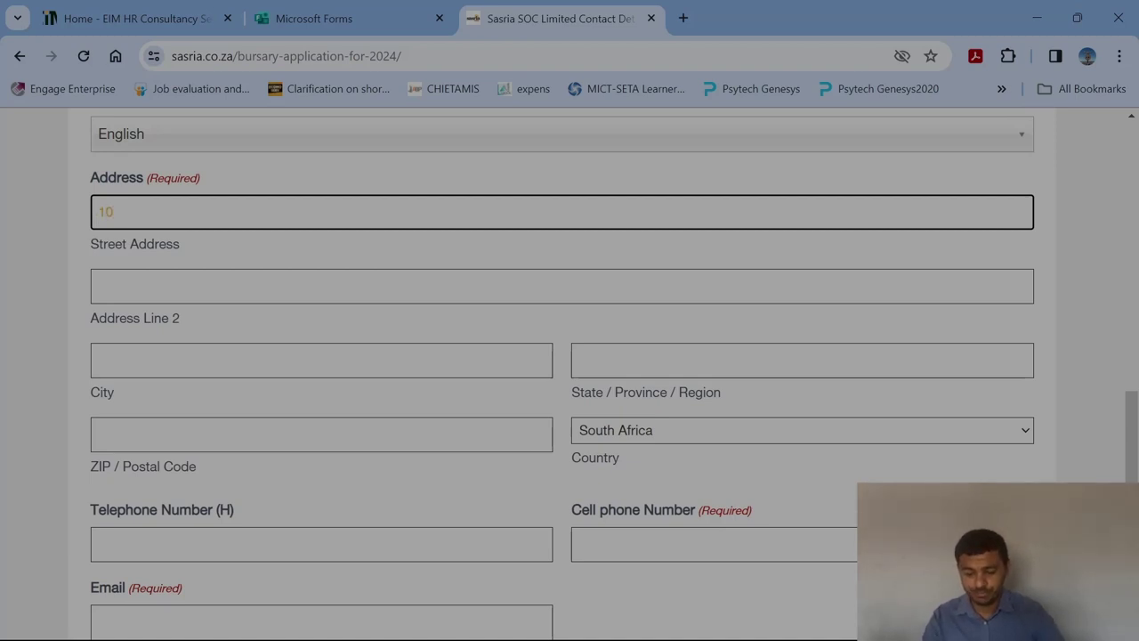
{"action": "type", "text": "Freedom"}
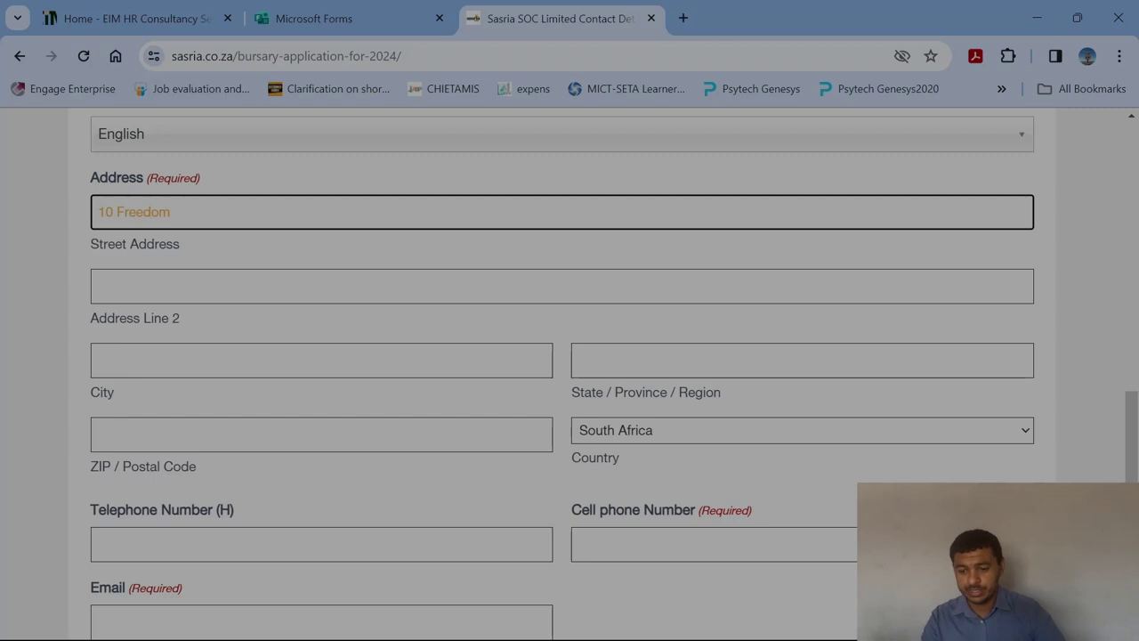
{"action": "left_click", "coordinate": [99, 286]}
{"action": "type", "text": "Ro"}
{"action": "key", "text": "BackSpace"}
{"action": "key", "text": "BackSpace"}
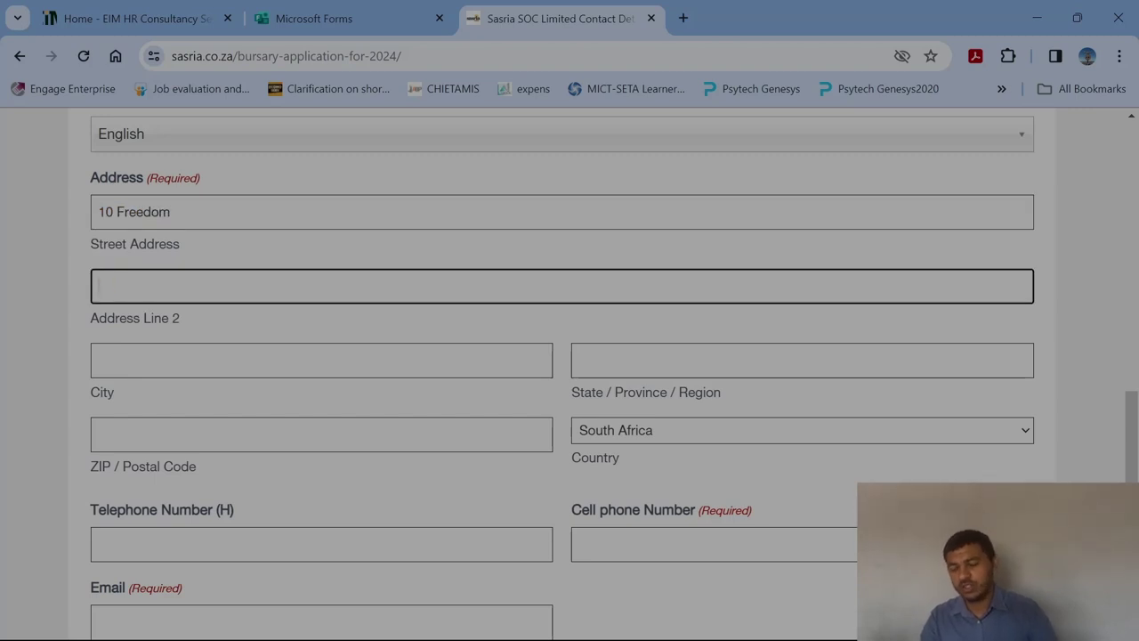
{"action": "left_click", "coordinate": [170, 212]}
{"action": "key", "text": "BackSpace"}
{"action": "key", "text": "BackSpace"}
{"action": "key", "text": "BackSpace"}
{"action": "key", "text": "BackSpace"}
{"action": "key", "text": "BackSpace"}
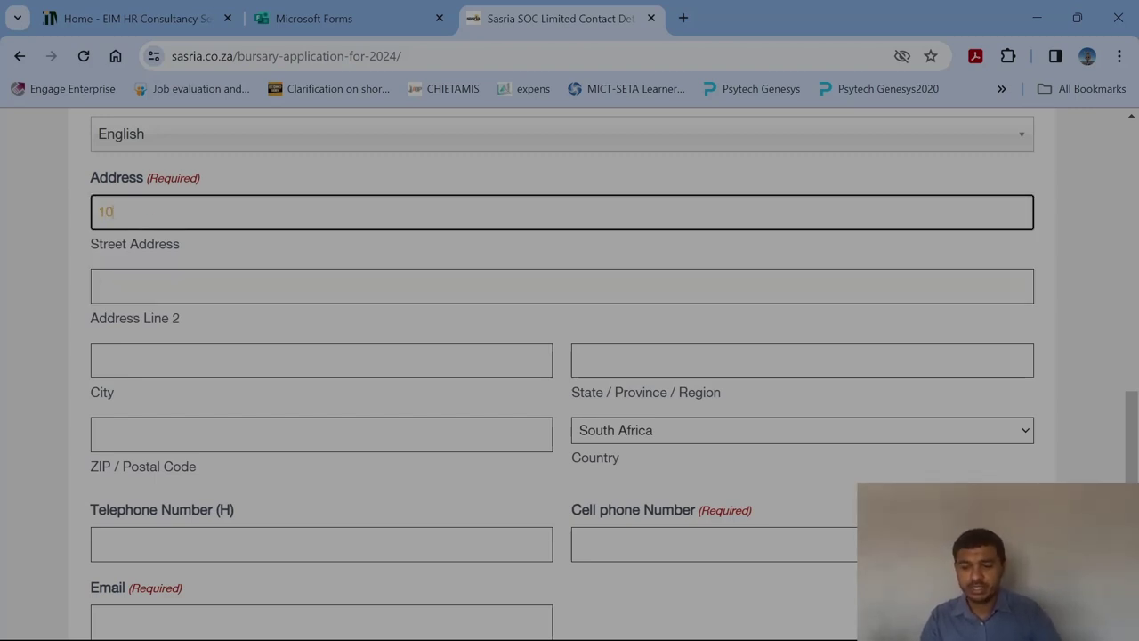
{"action": "left_click", "coordinate": [100, 285]}
{"action": "type", "text": "Freedom"}
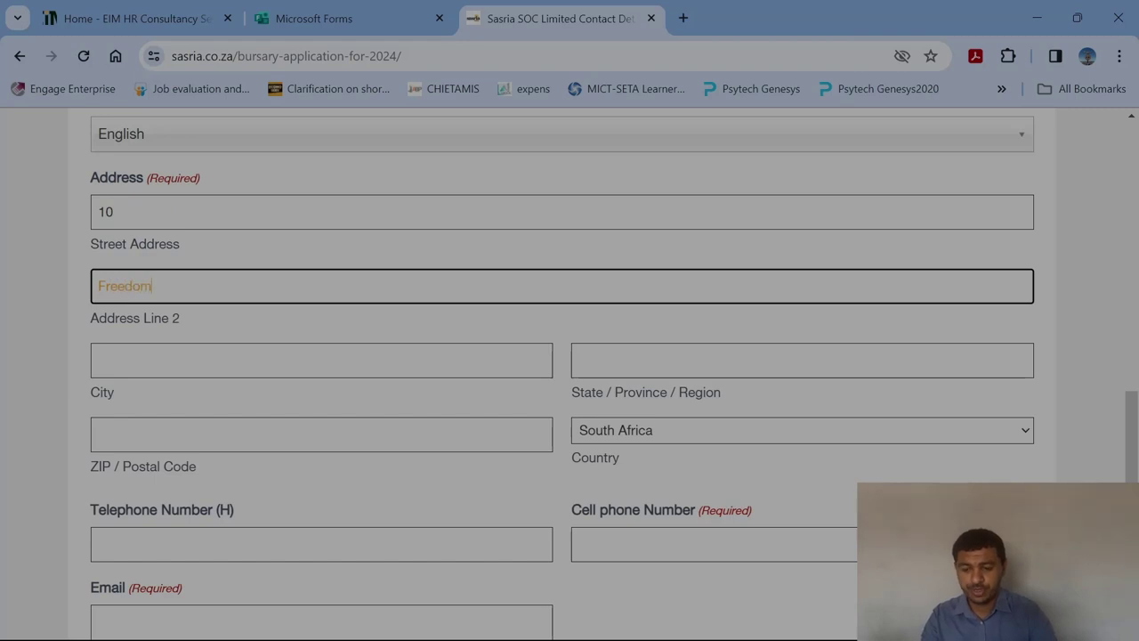
{"action": "type", "text": " Road"}
Fill in the address's city, province and postal code, and set the country to South Africa.
{"action": "left_click", "coordinate": [200, 361]}
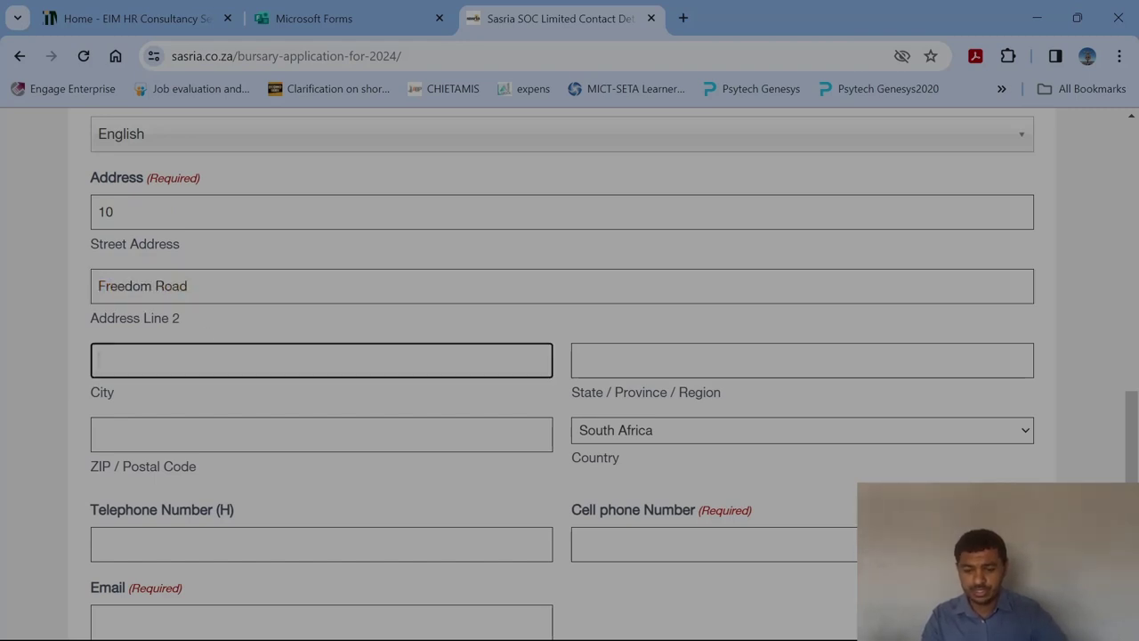
{"action": "type", "text": "Cape Town"}
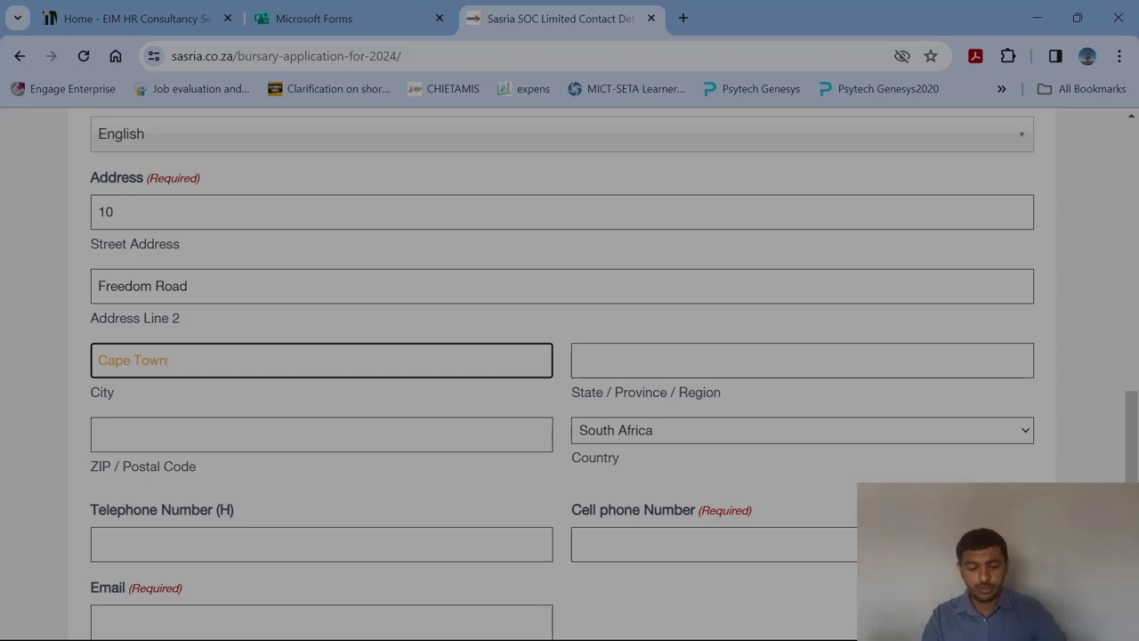
{"action": "key", "text": "Tab"}
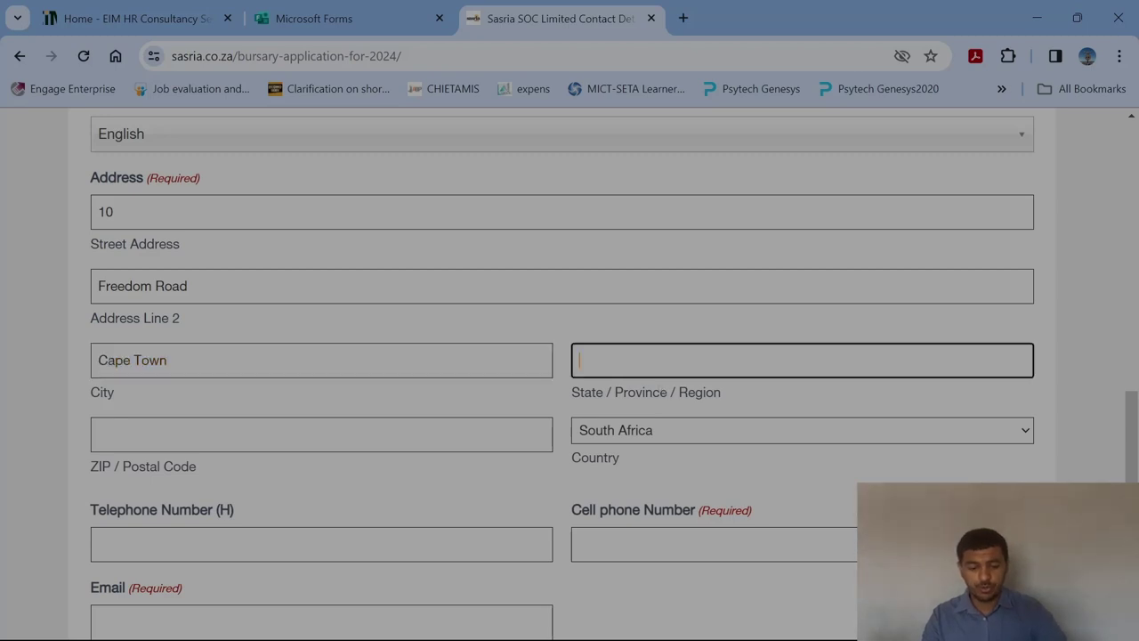
{"action": "type", "text": "Western"}
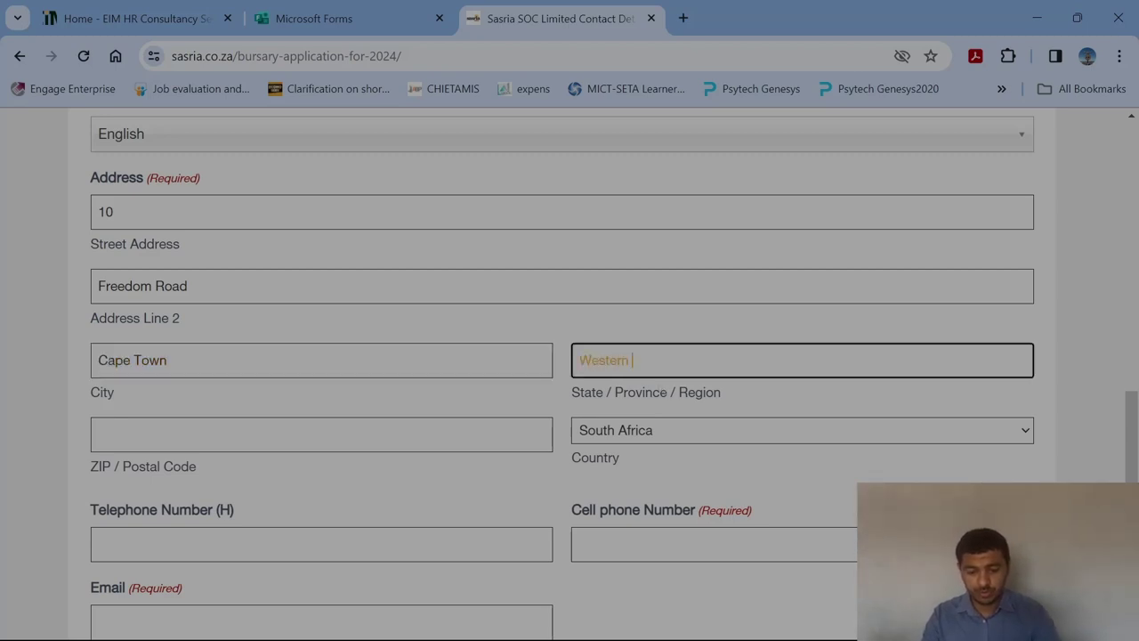
{"action": "type", "text": " Cape"}
{"action": "key", "text": "Tab"}
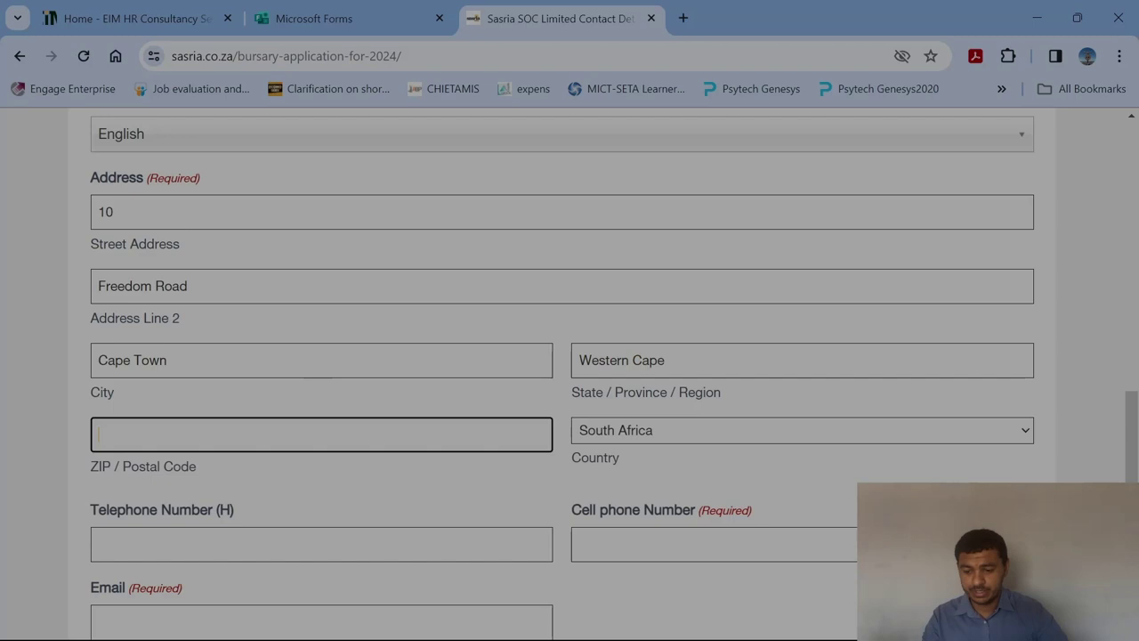
{"action": "type", "text": "8001"}
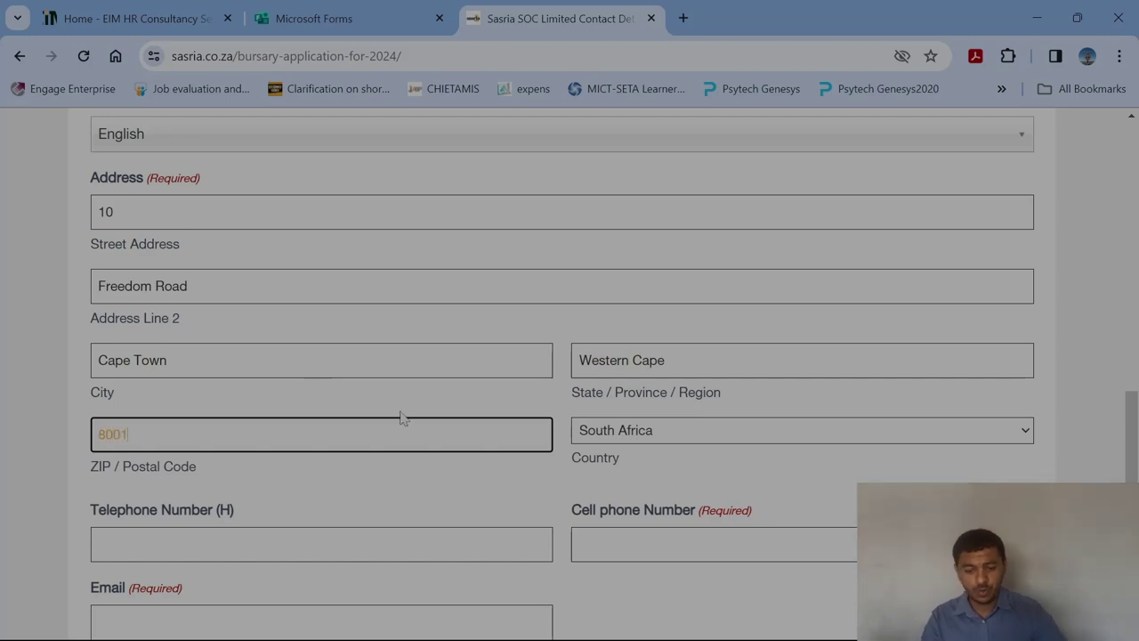
{"action": "left_click", "coordinate": [677, 436]}
{"action": "left_click", "coordinate": [655, 393]}
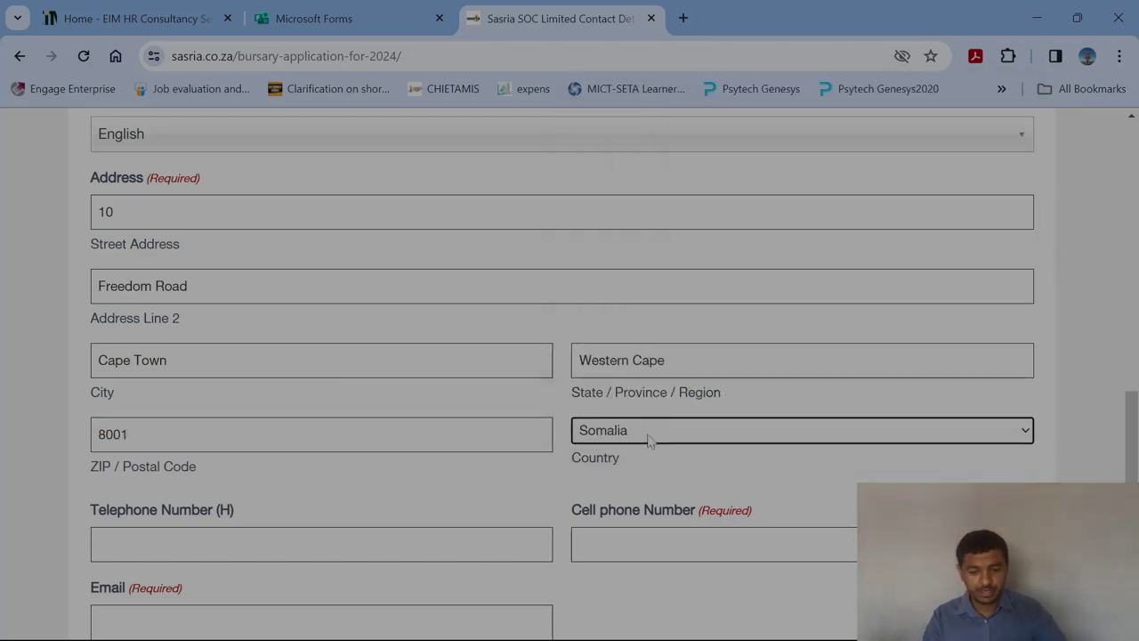
{"action": "left_click", "coordinate": [650, 436]}
{"action": "scroll", "coordinate": [640, 410], "scroll_direction": "down", "scroll_amount": 1}
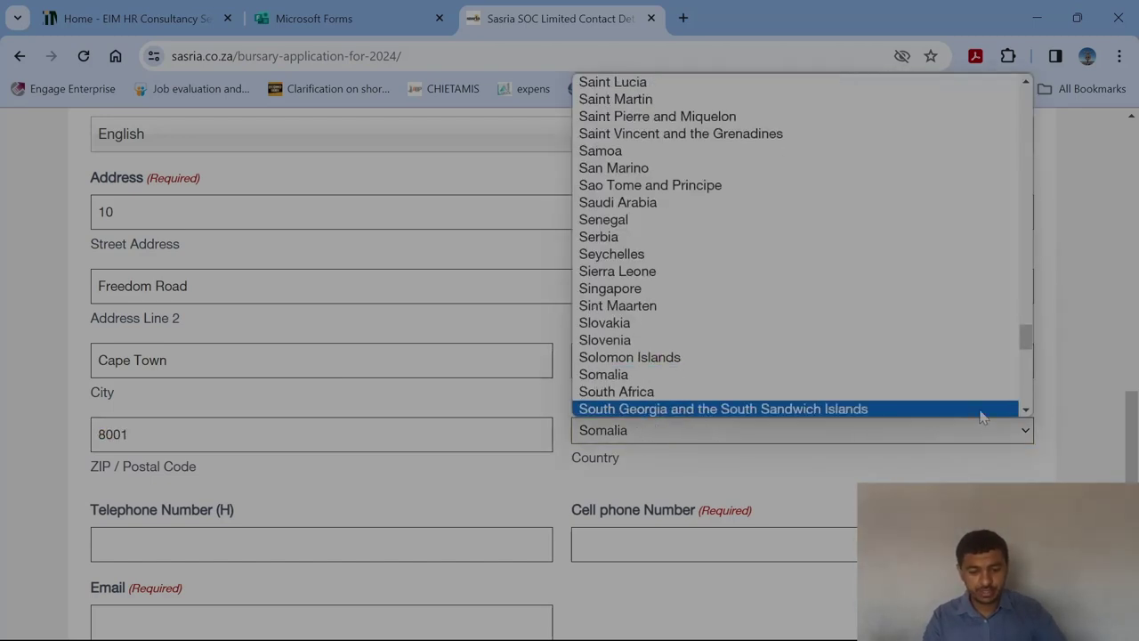
{"action": "left_click", "coordinate": [653, 400]}
{"action": "left_click_drag", "start_coordinate": [1131, 412], "coordinate": [1131, 463]}
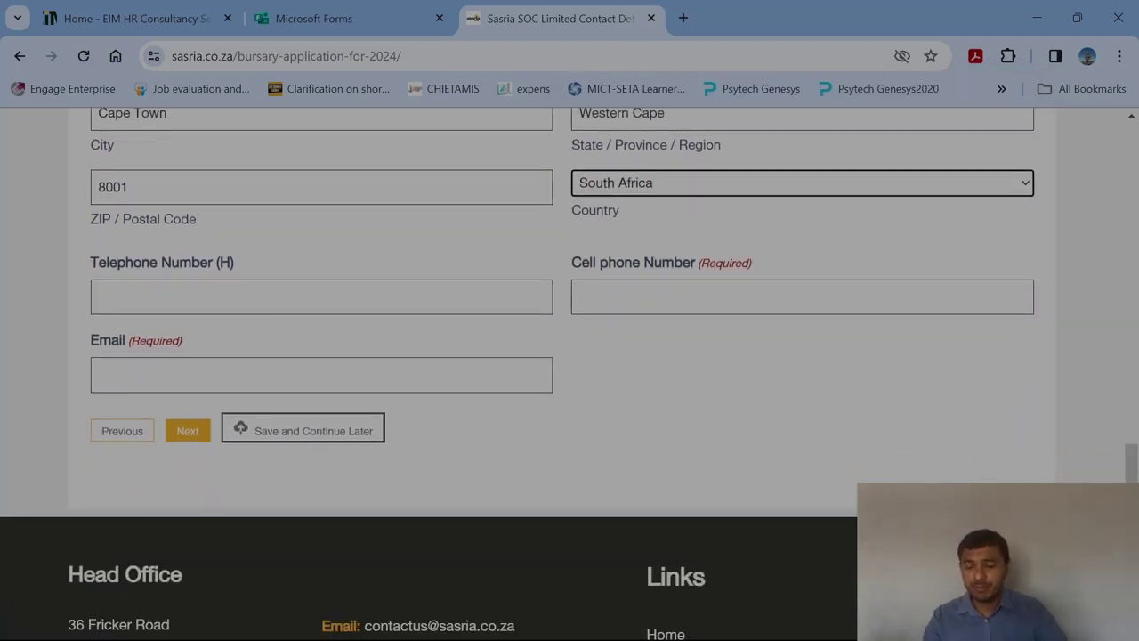
Enter the applicant's cell phone number and e-mail address, skipping the home telephone.
{"action": "left_click", "coordinate": [98, 296]}
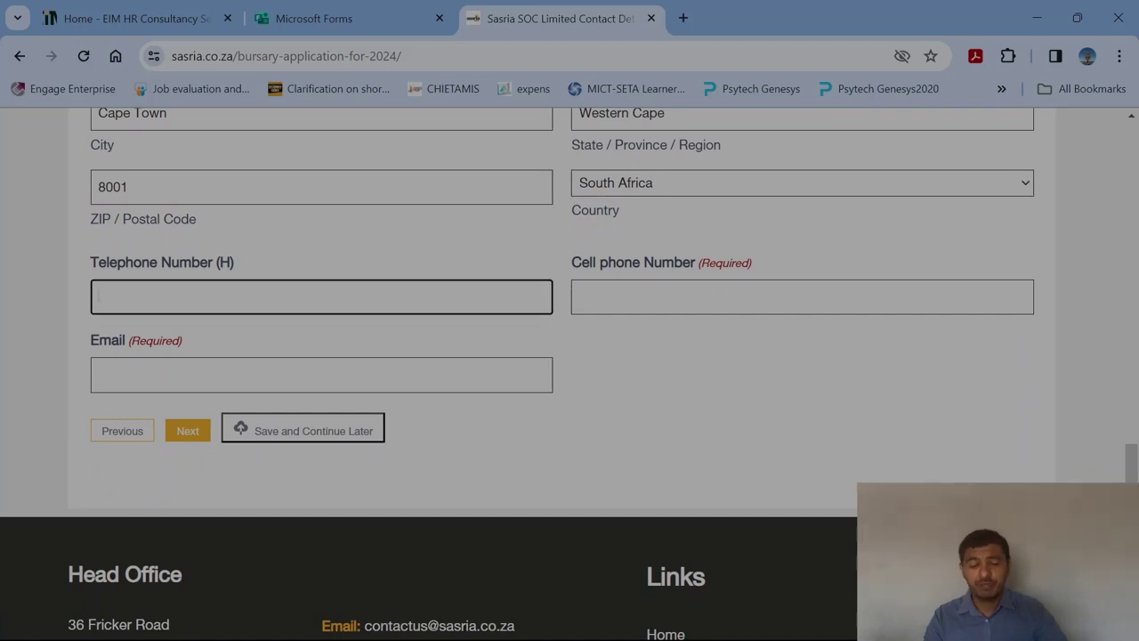
{"action": "key", "text": "Tab"}
{"action": "type", "text": "0987"}
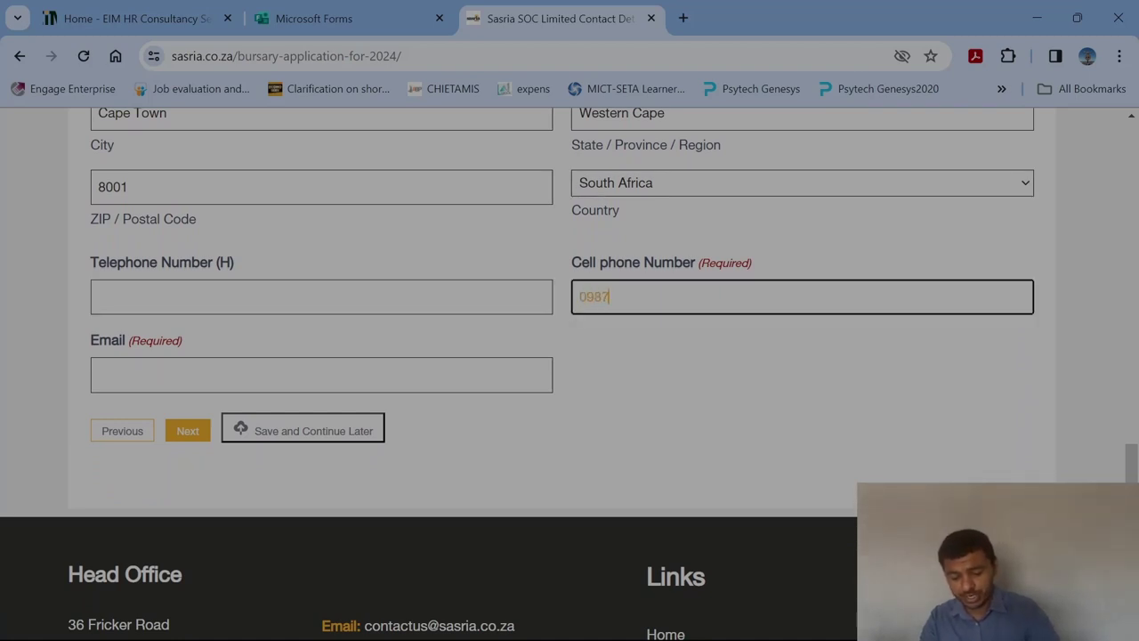
{"action": "type", "text": "654321"}
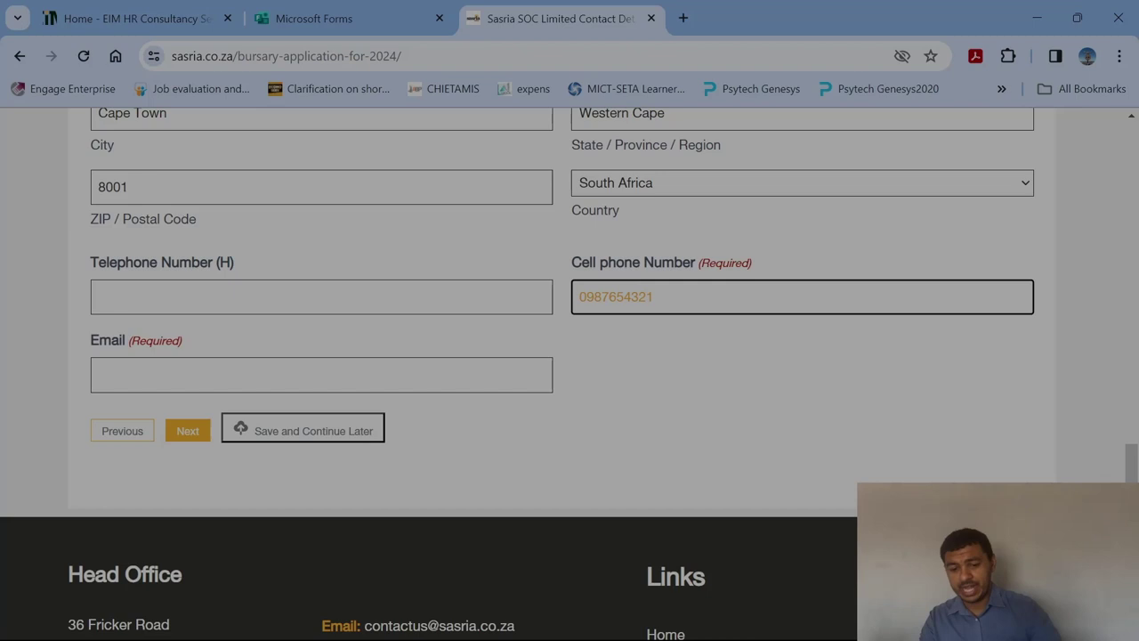
{"action": "left_click", "coordinate": [179, 361]}
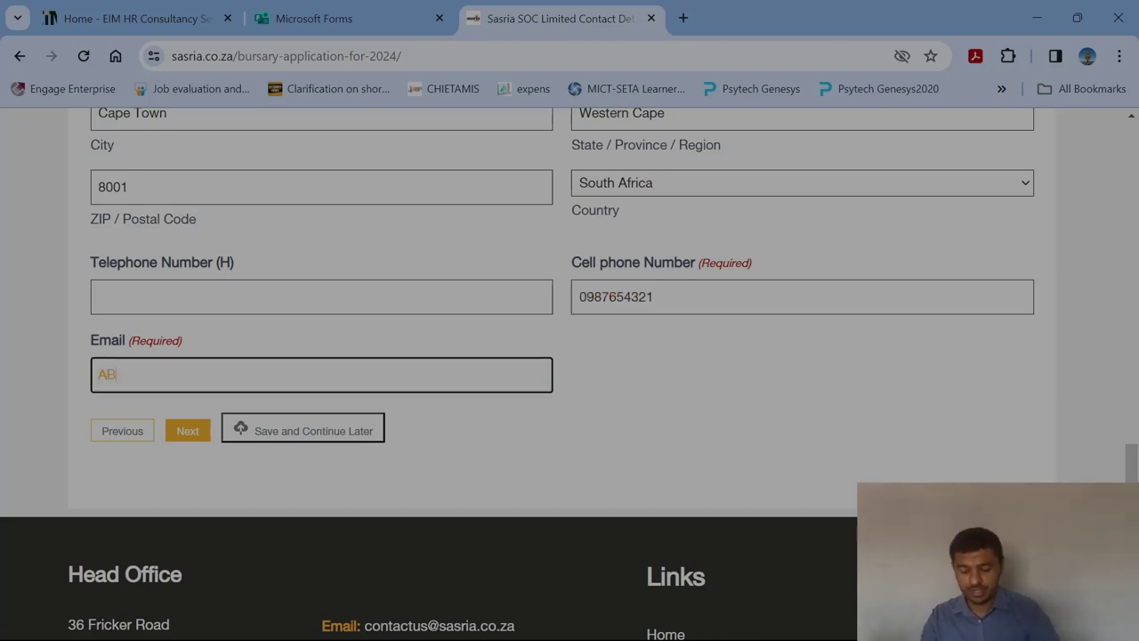
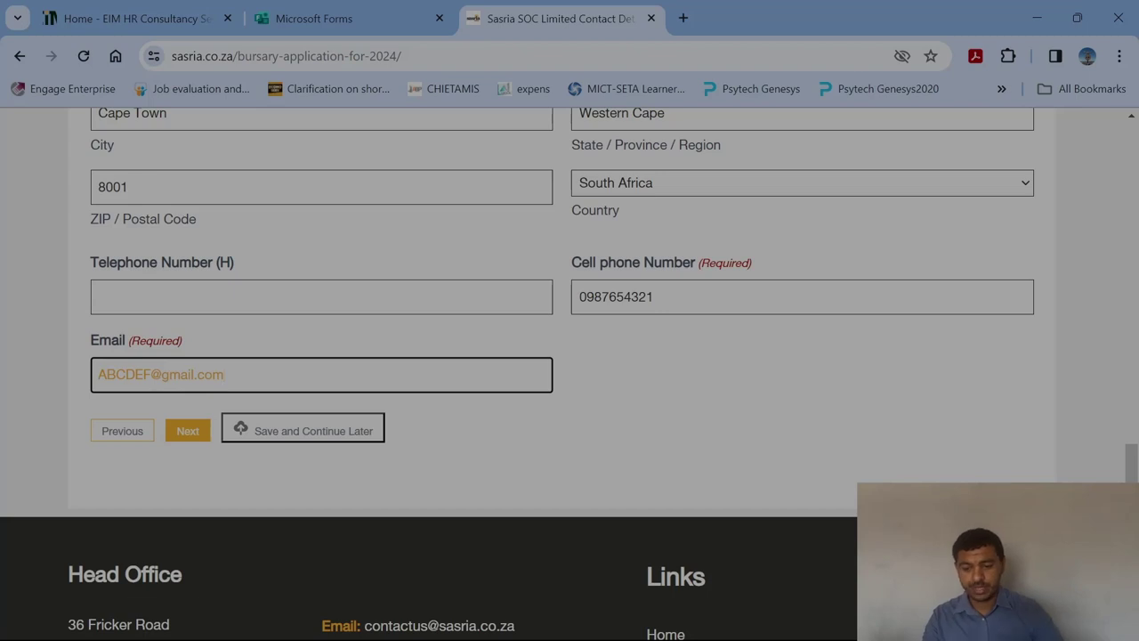
Move to the next step and enter BCom as the course and BCom Finance as the degree.
{"action": "left_click", "coordinate": [187, 433]}
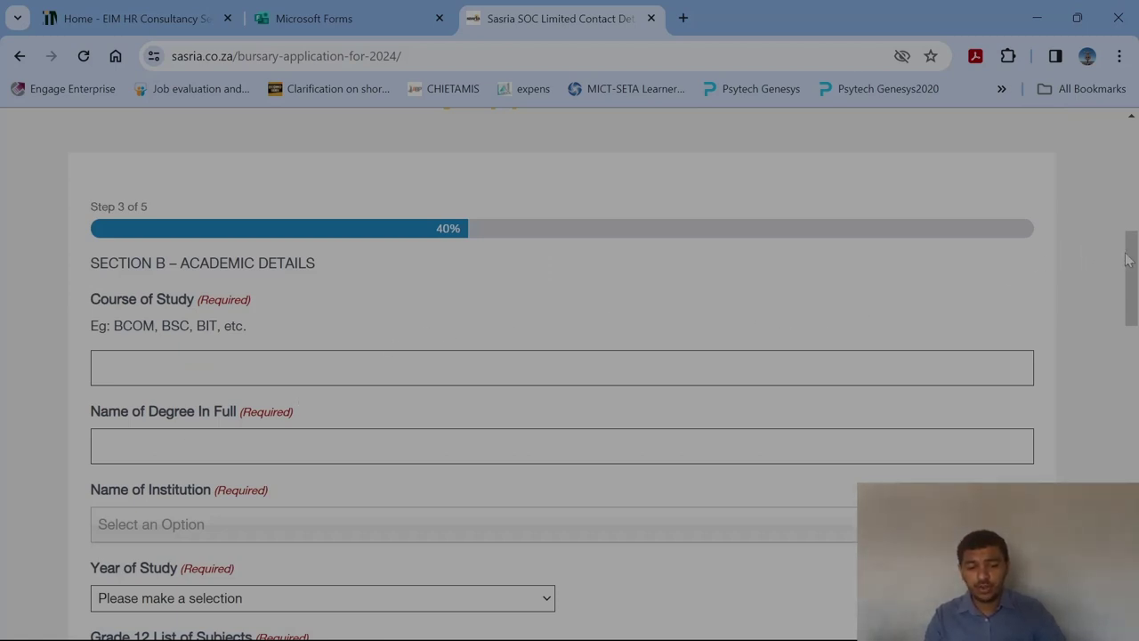
{"action": "scroll", "coordinate": [1132, 267], "scroll_direction": "down", "scroll_amount": 1}
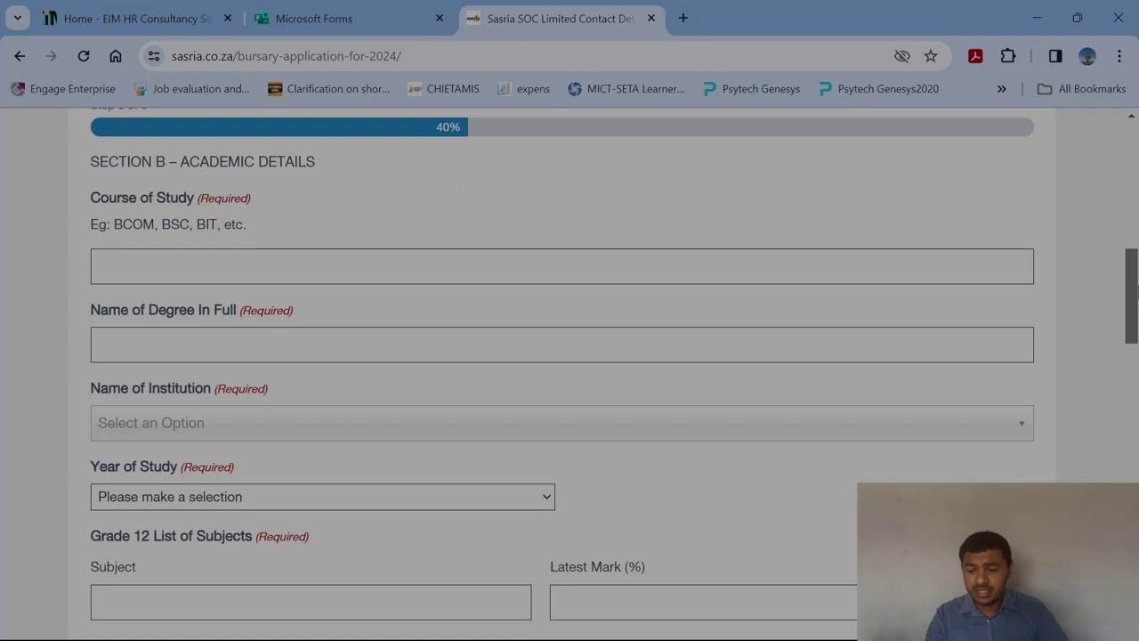
{"action": "left_click", "coordinate": [143, 253]}
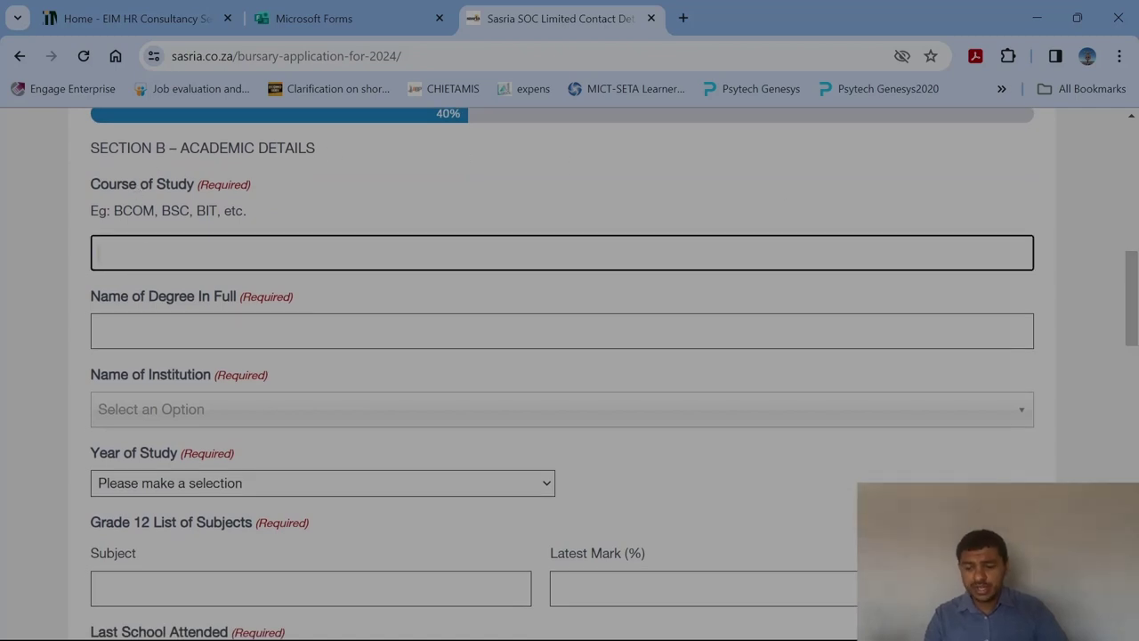
{"action": "type", "text": "B"}
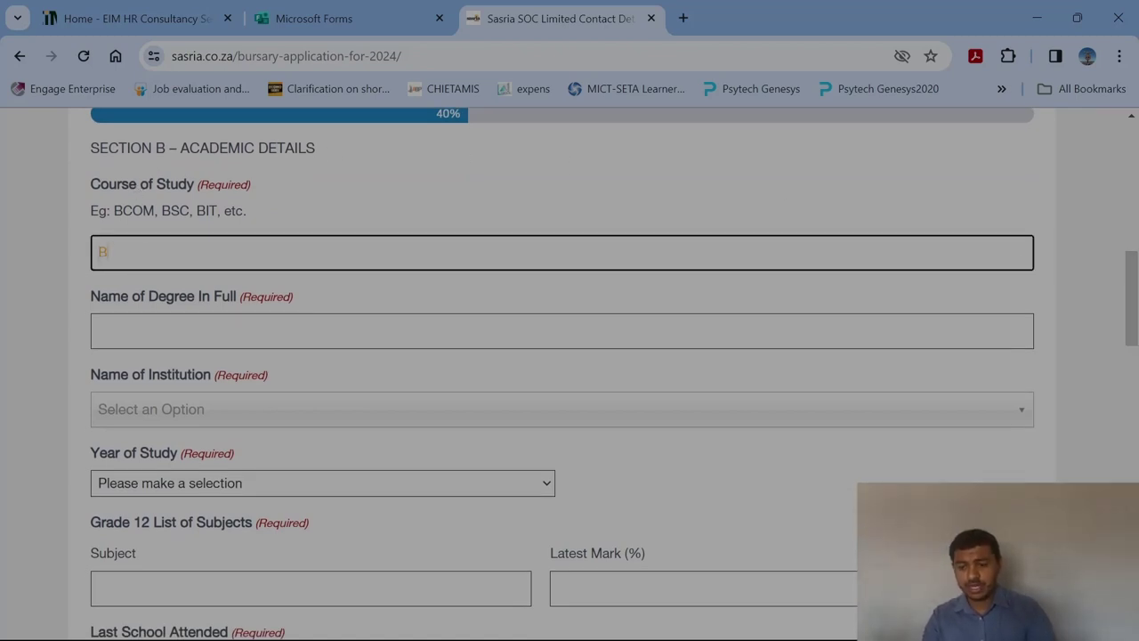
{"action": "type", "text": "Com"}
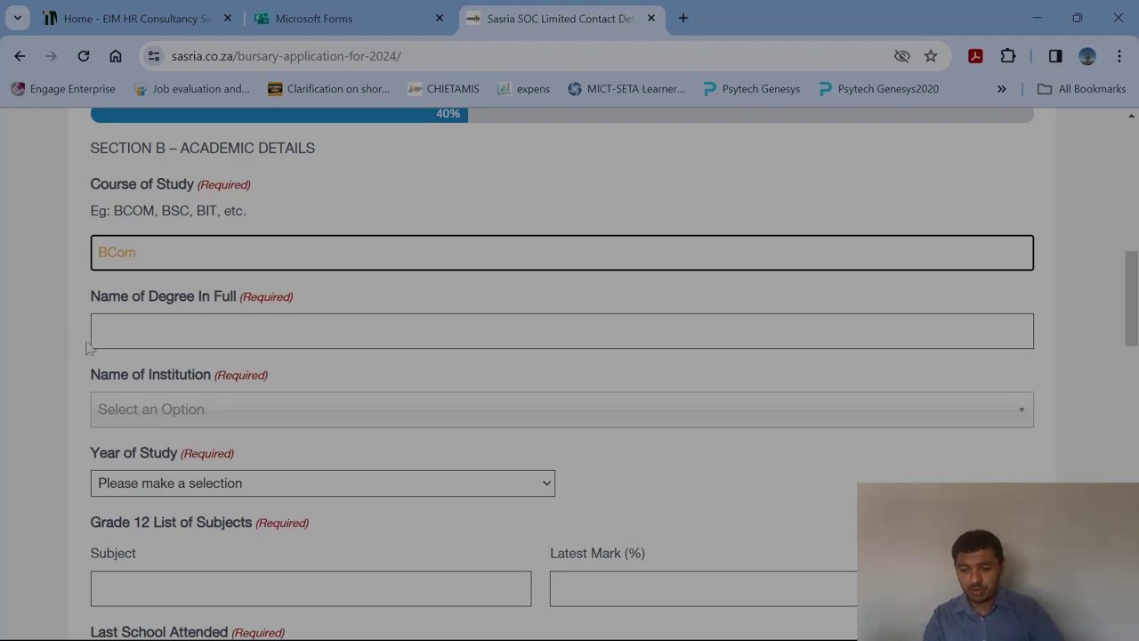
{"action": "left_click", "coordinate": [93, 345]}
{"action": "type", "text": "BCom Finance"}
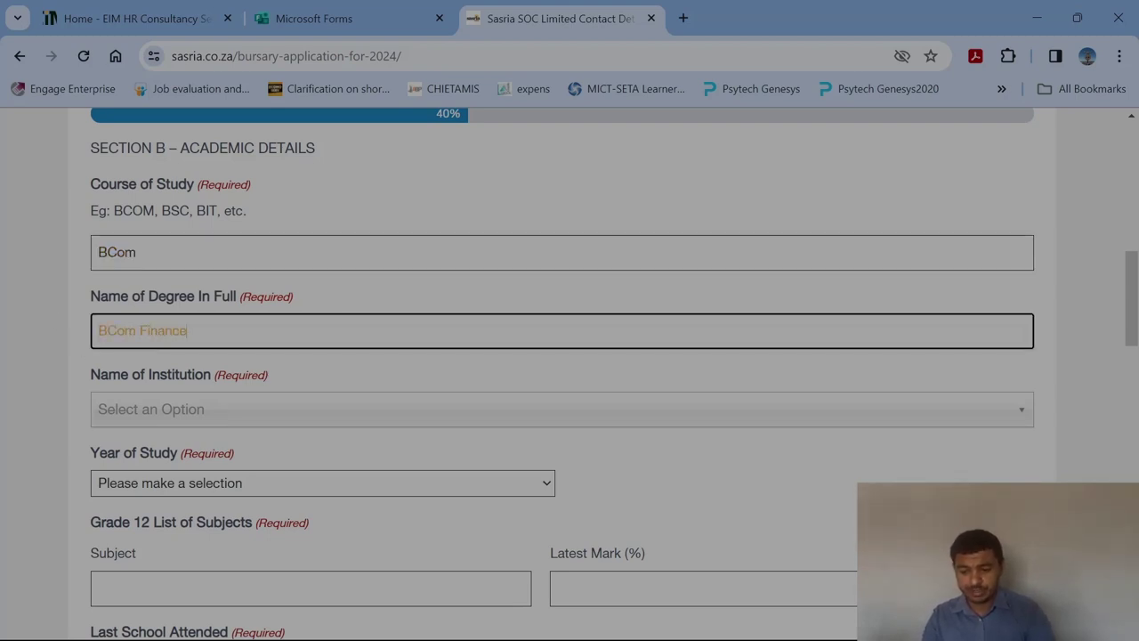
Choose University of the Western Cape as institution and First Year as year of study.
{"action": "scroll", "coordinate": [253, 294], "scroll_direction": "down", "scroll_amount": 2}
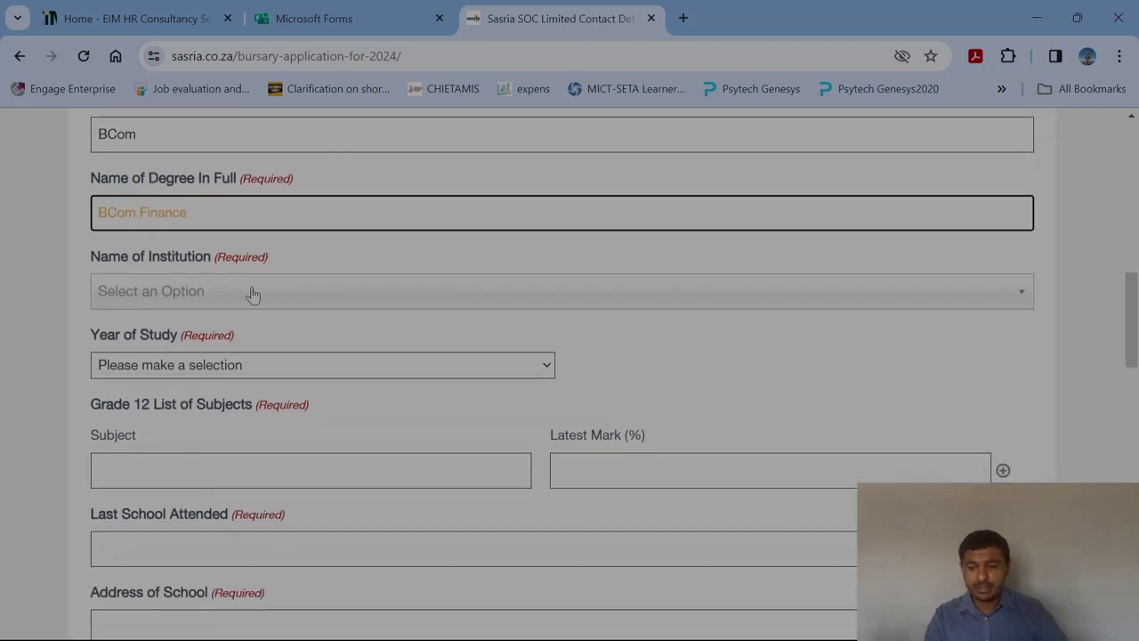
{"action": "left_click", "coordinate": [983, 306]}
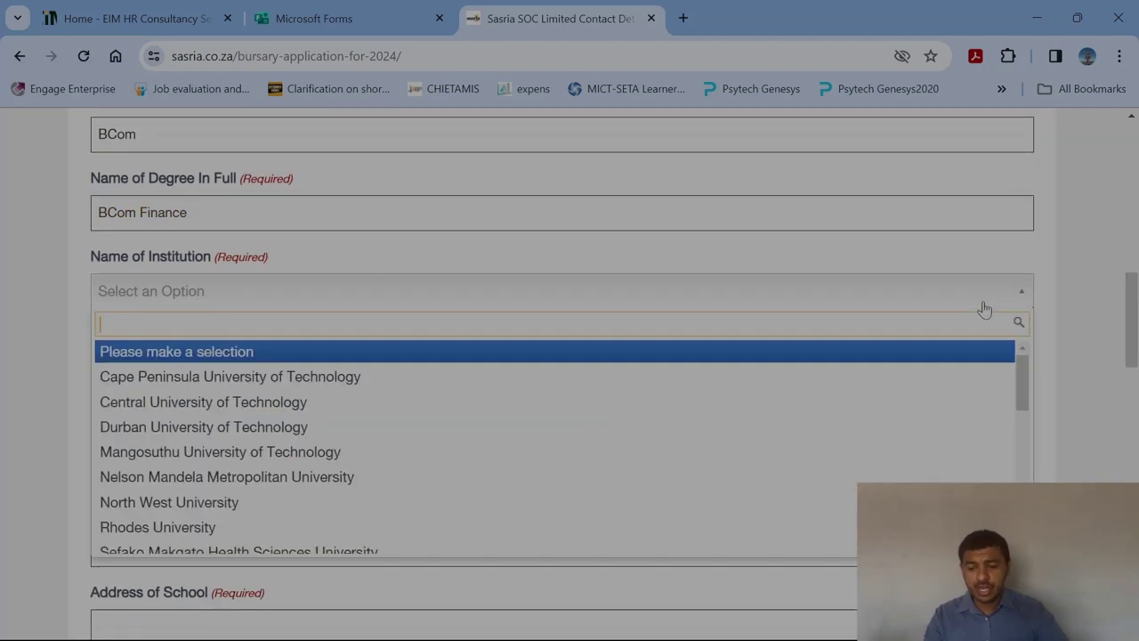
{"action": "left_click_drag", "start_coordinate": [1020, 362], "coordinate": [1022, 498]}
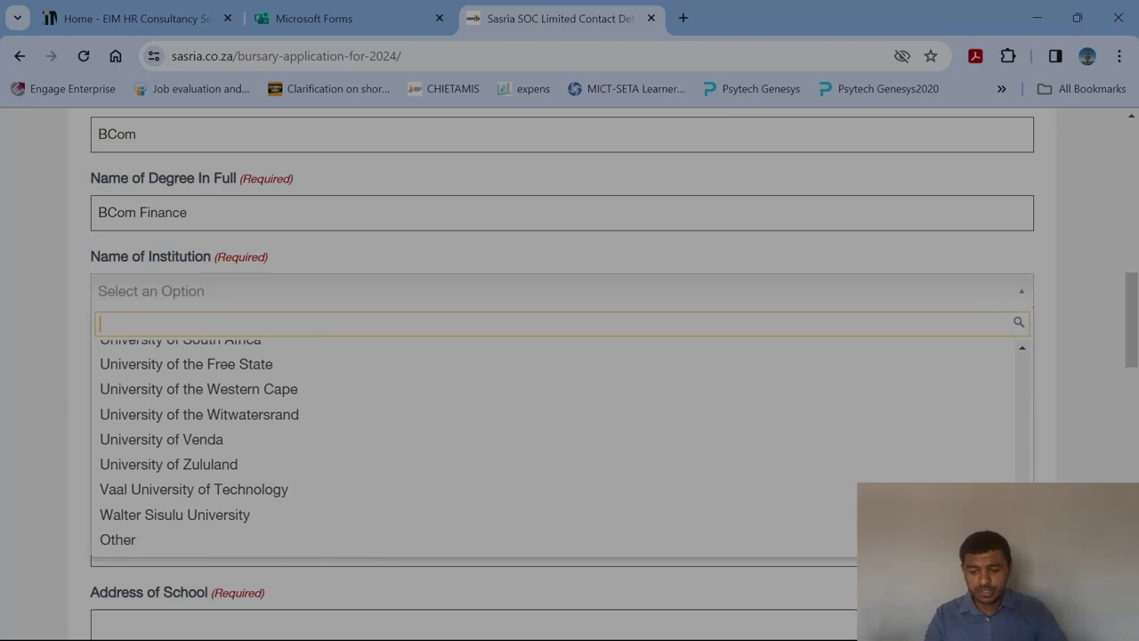
{"action": "left_click", "coordinate": [182, 390]}
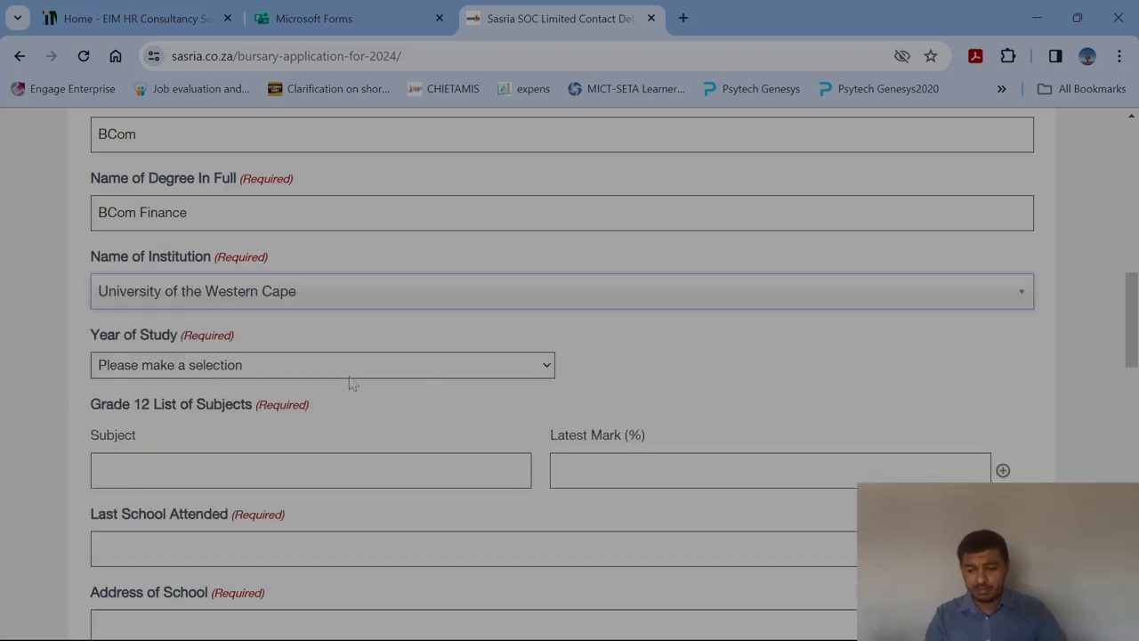
{"action": "left_click", "coordinate": [545, 375]}
{"action": "left_click", "coordinate": [247, 402]}
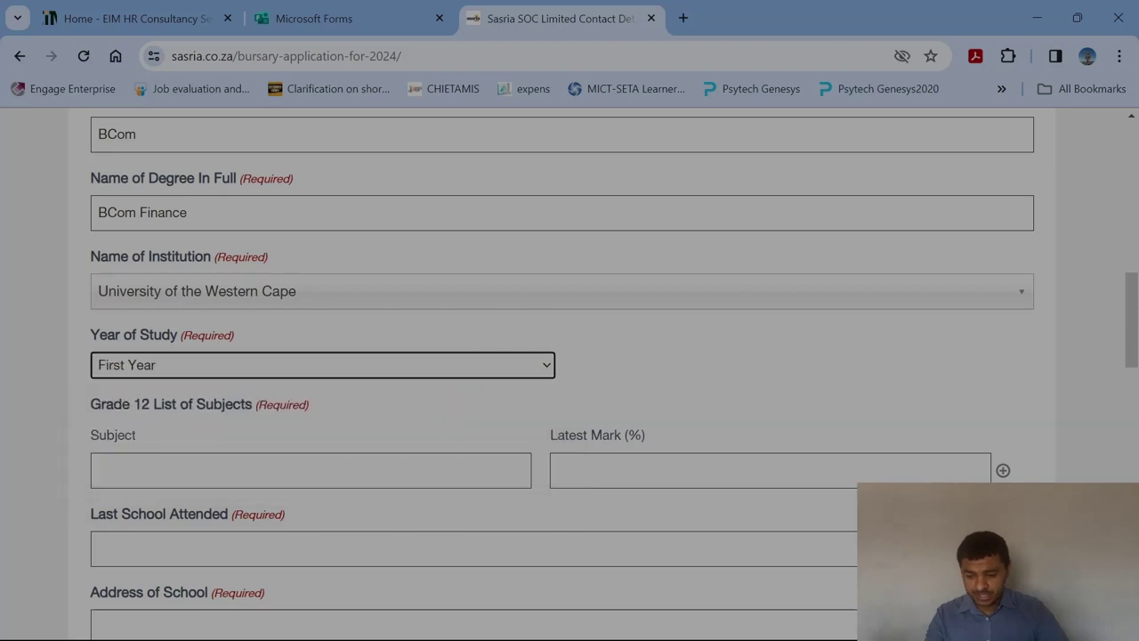
{"action": "left_click_drag", "start_coordinate": [1134, 310], "coordinate": [1134, 351]}
Add Grade 12 subject rows: Mathematics at 75 and English Home Language at 84.
{"action": "left_click", "coordinate": [311, 241]}
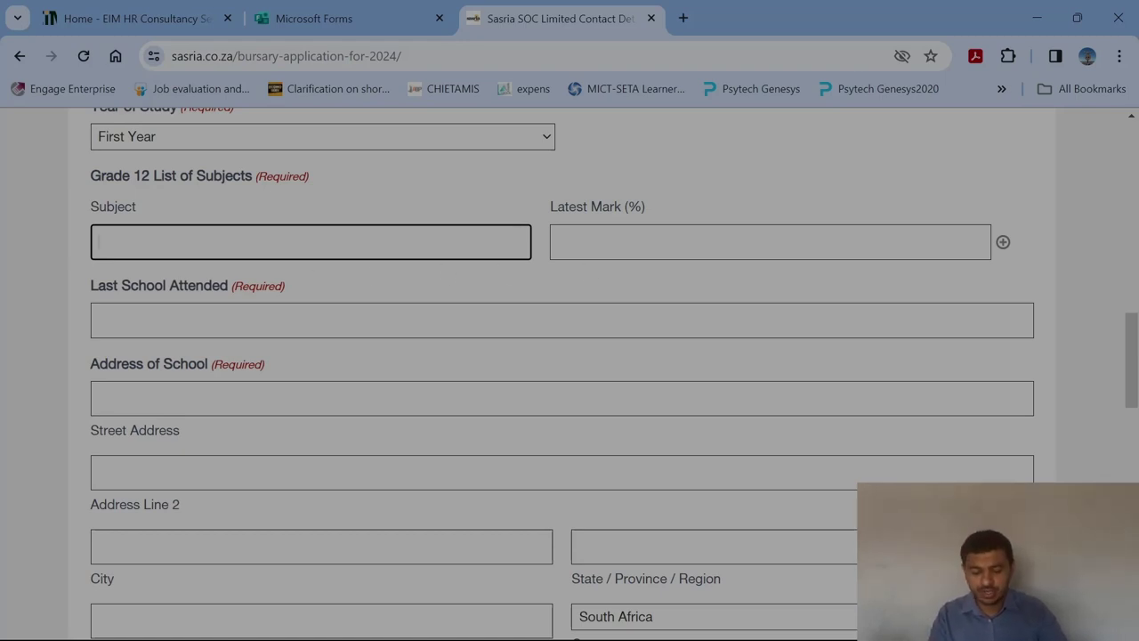
{"action": "type", "text": "Mathematics"}
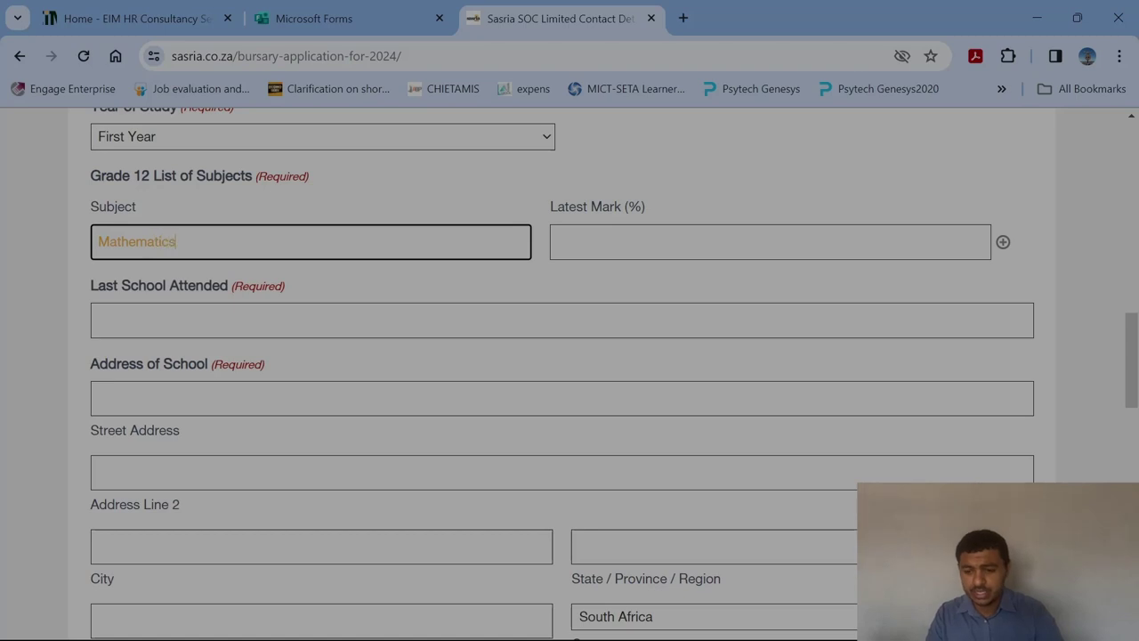
{"action": "key", "text": "Tab"}
{"action": "type", "text": "75"}
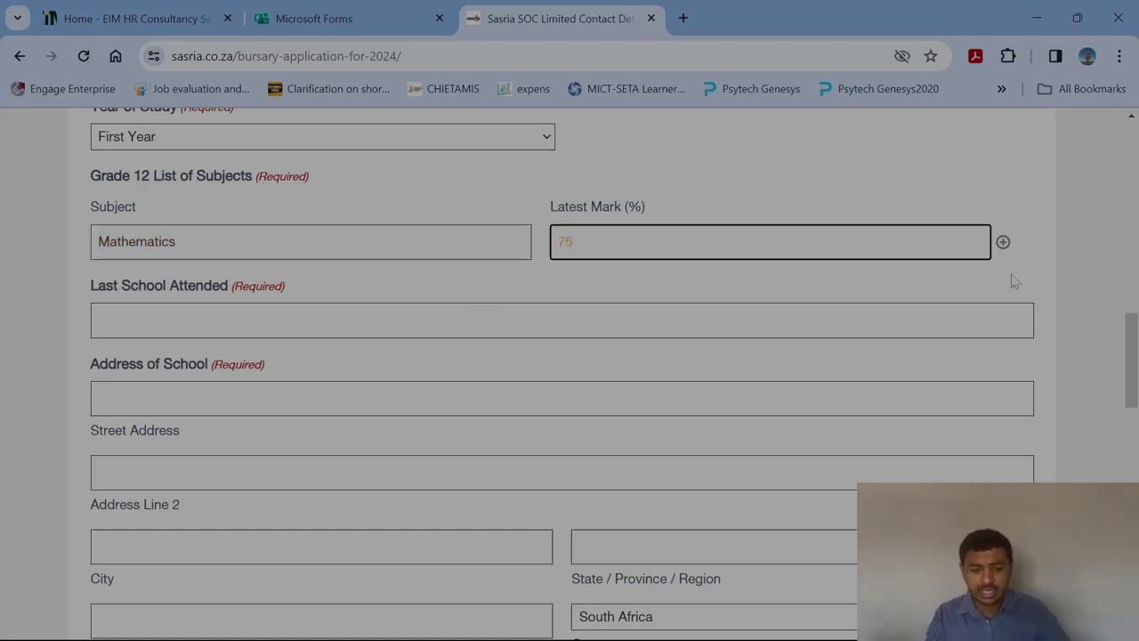
{"action": "left_click", "coordinate": [1003, 242]}
{"action": "left_click", "coordinate": [310, 285]}
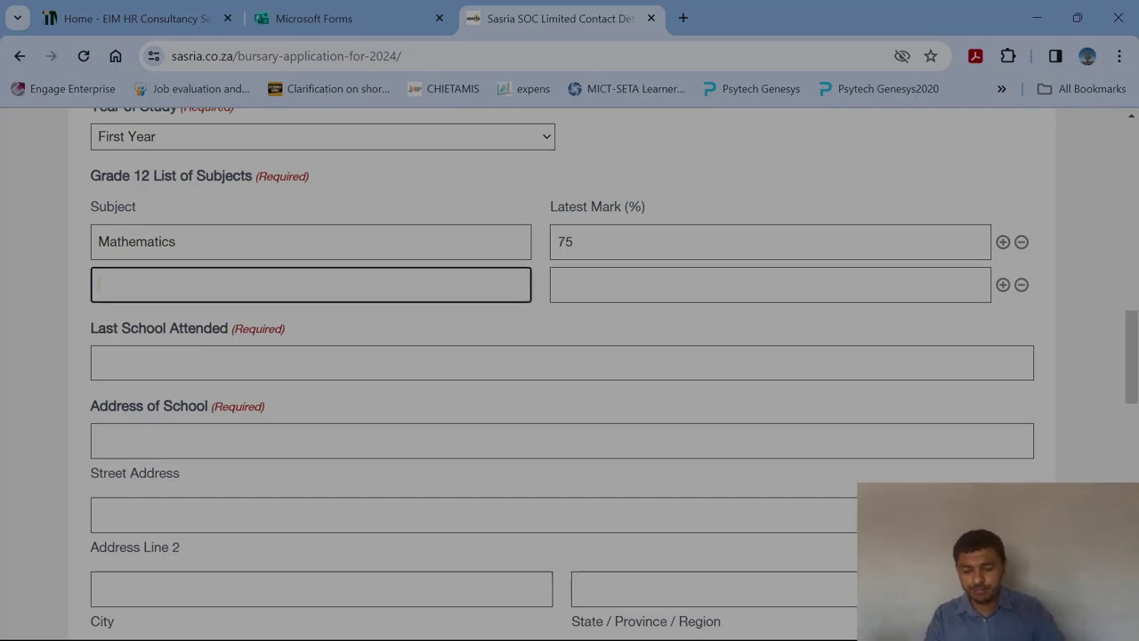
{"action": "type", "text": "English Home Language"}
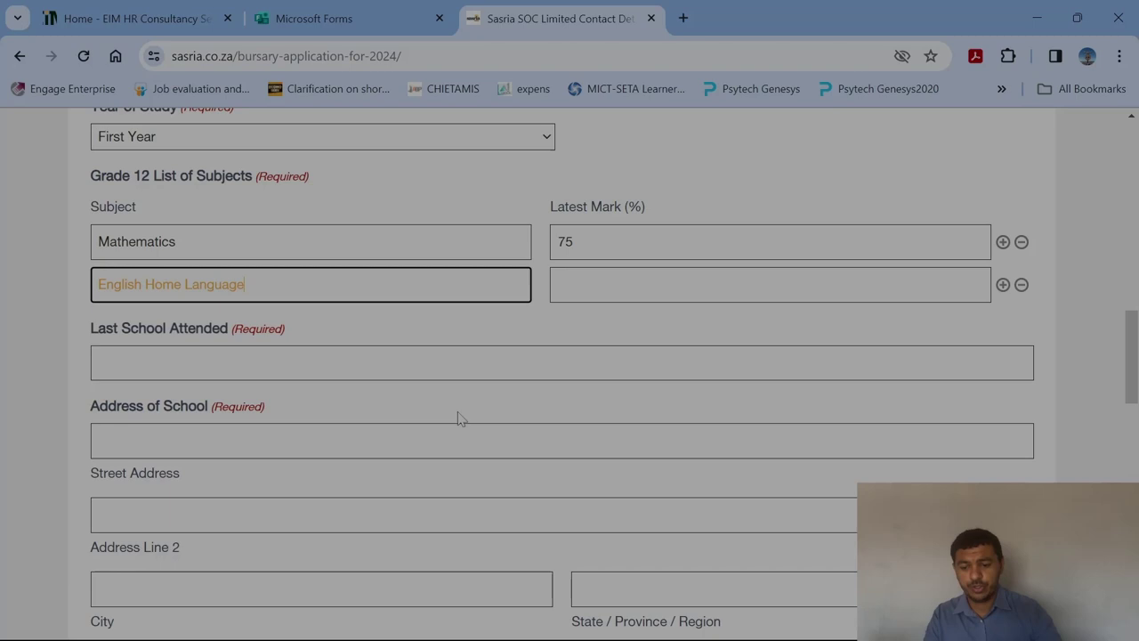
{"action": "left_click", "coordinate": [583, 294]}
{"action": "type", "text": "84"}
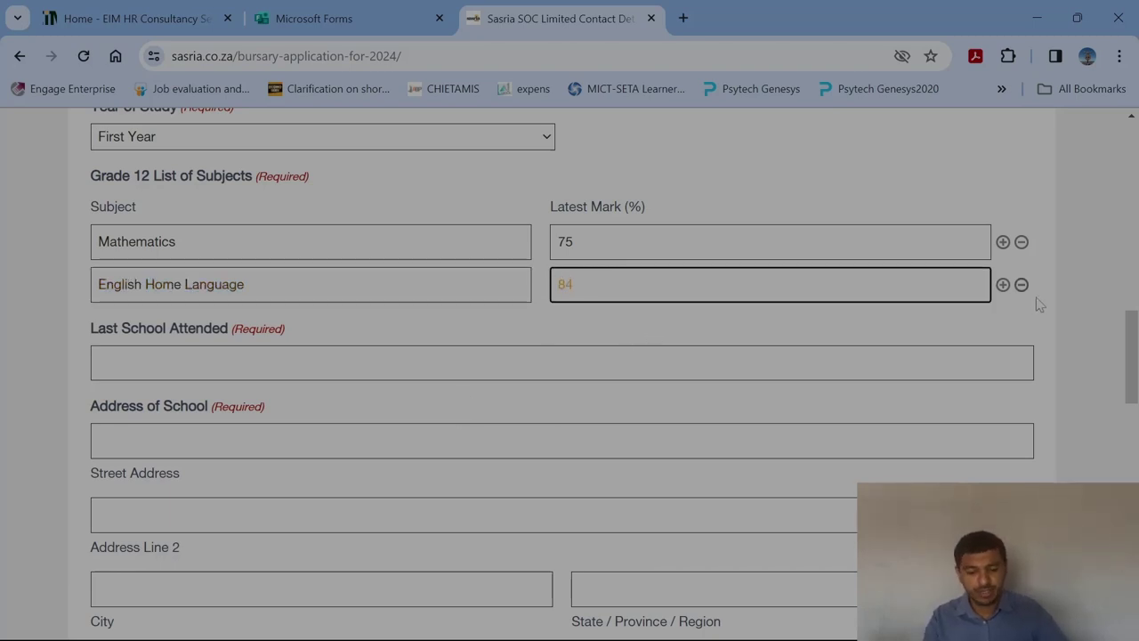
{"action": "left_click", "coordinate": [1030, 323]}
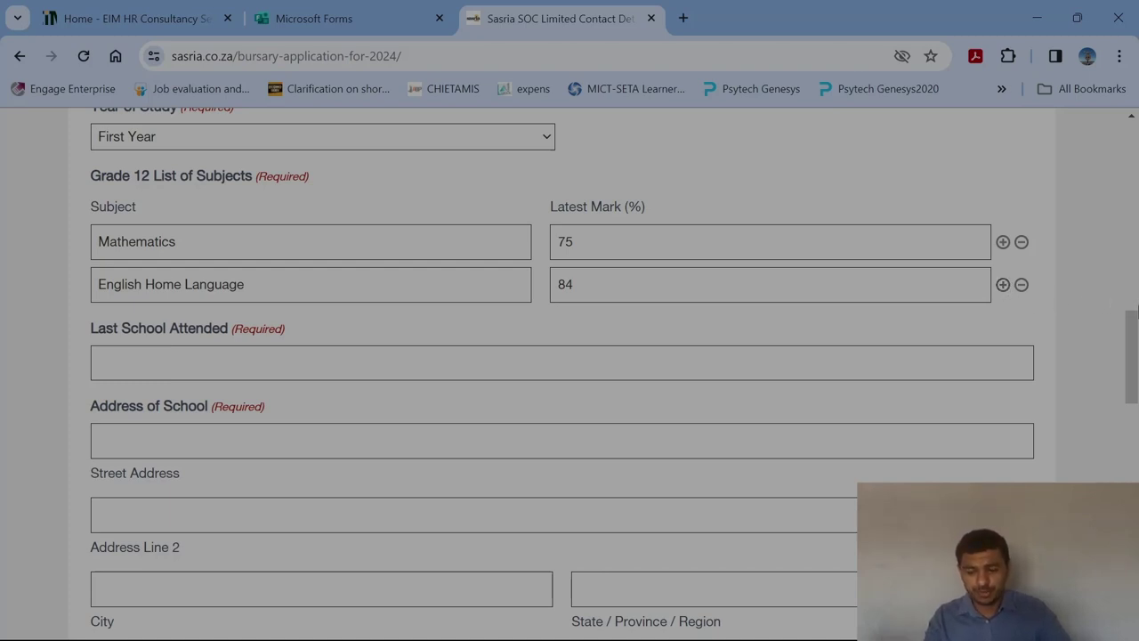
Fill the Last School Attended field with 'St Thomas Secondary School'.
{"action": "left_click", "coordinate": [97, 362]}
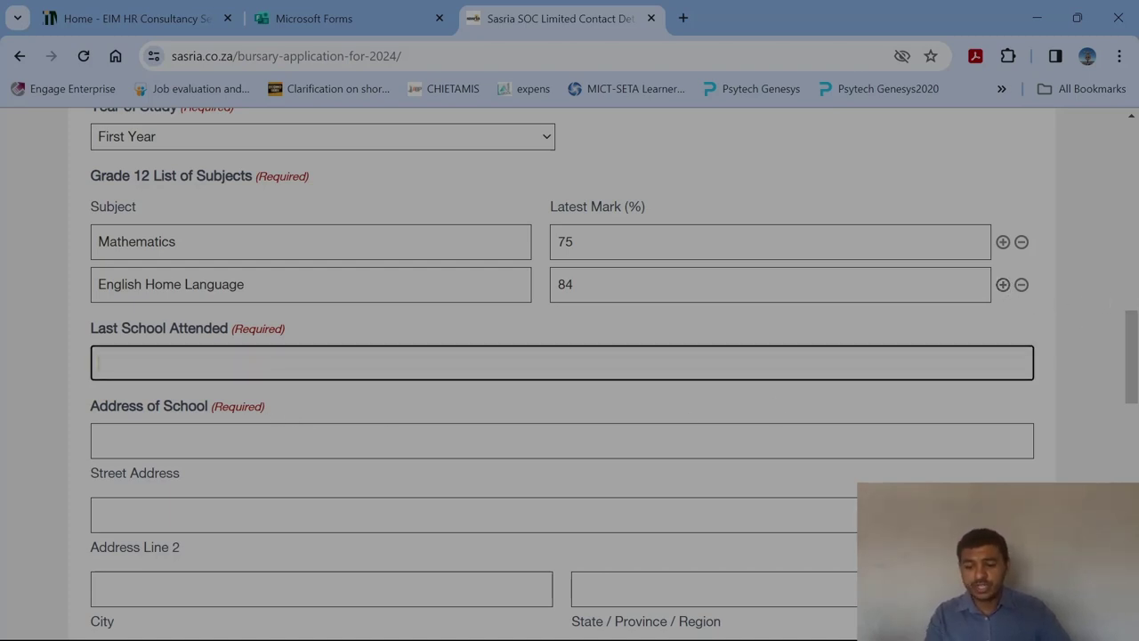
{"action": "type", "text": "S"}
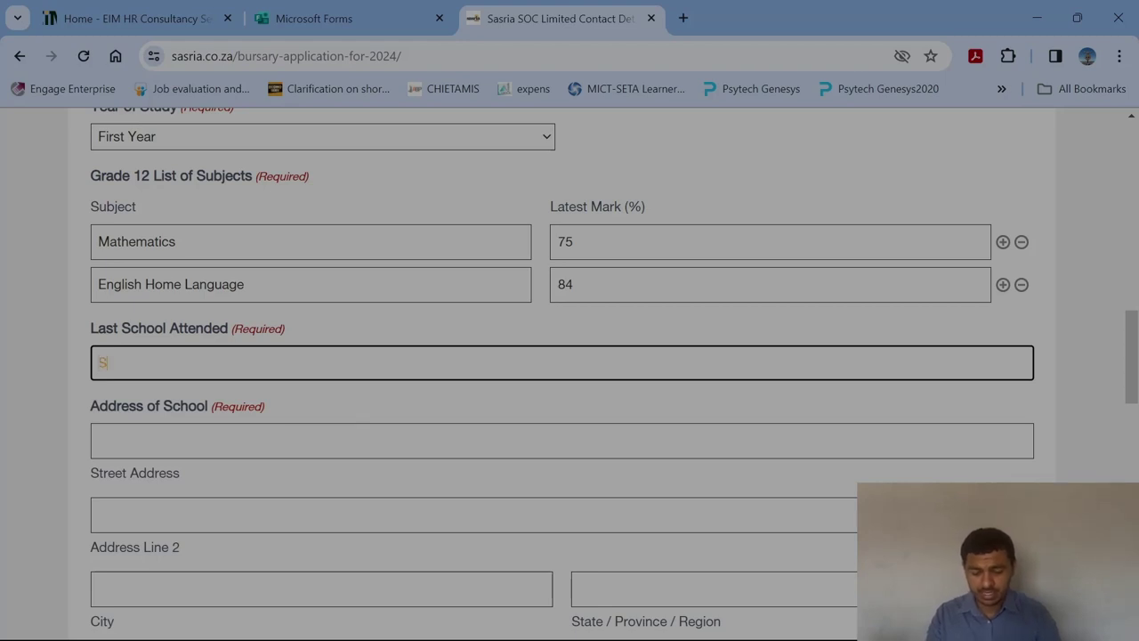
{"action": "type", "text": "t Sthom"}
{"action": "key", "text": "BackSpace"}
{"action": "key", "text": "BackSpace"}
{"action": "key", "text": "BackSpace"}
{"action": "key", "text": "BackSpace"}
{"action": "key", "text": "BackSpace"}
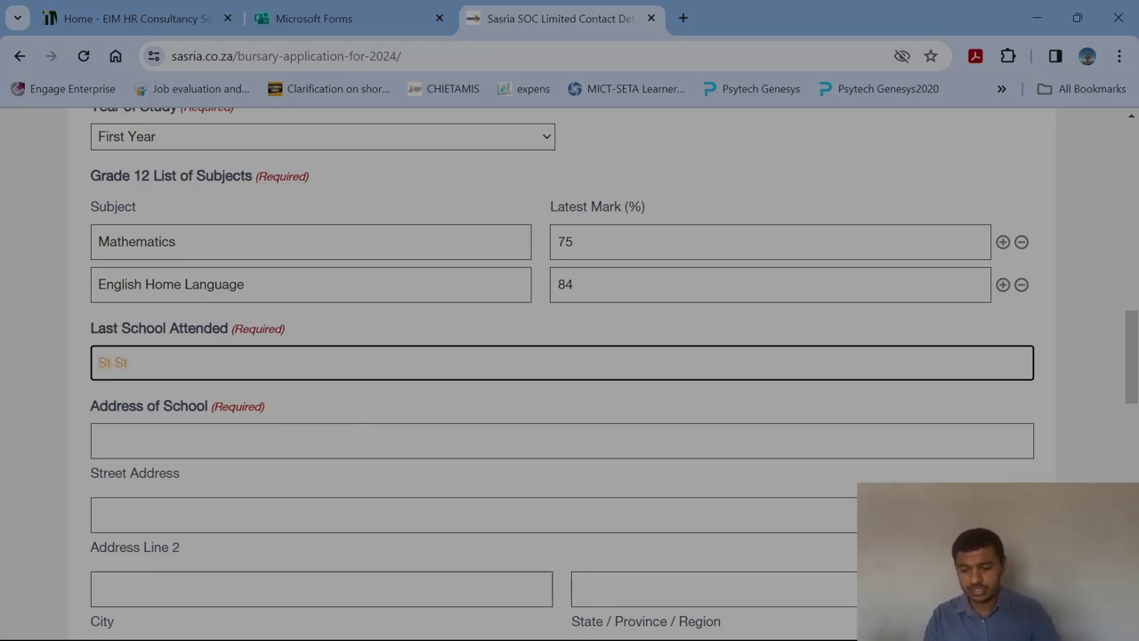
{"action": "type", "text": "Thomas Se"}
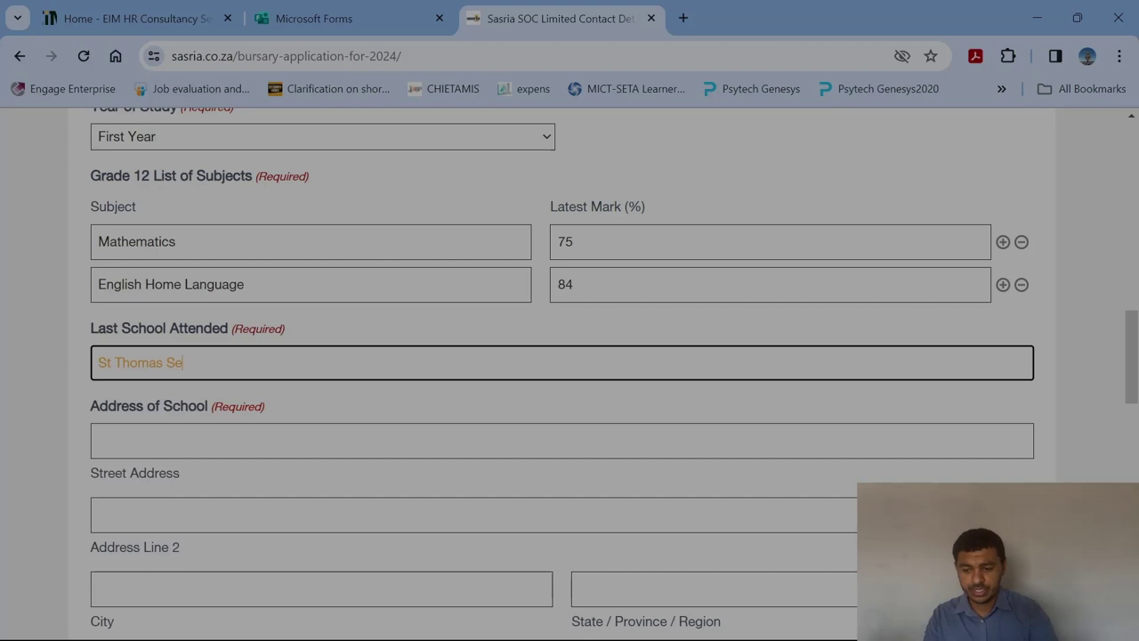
{"action": "type", "text": "condary School"}
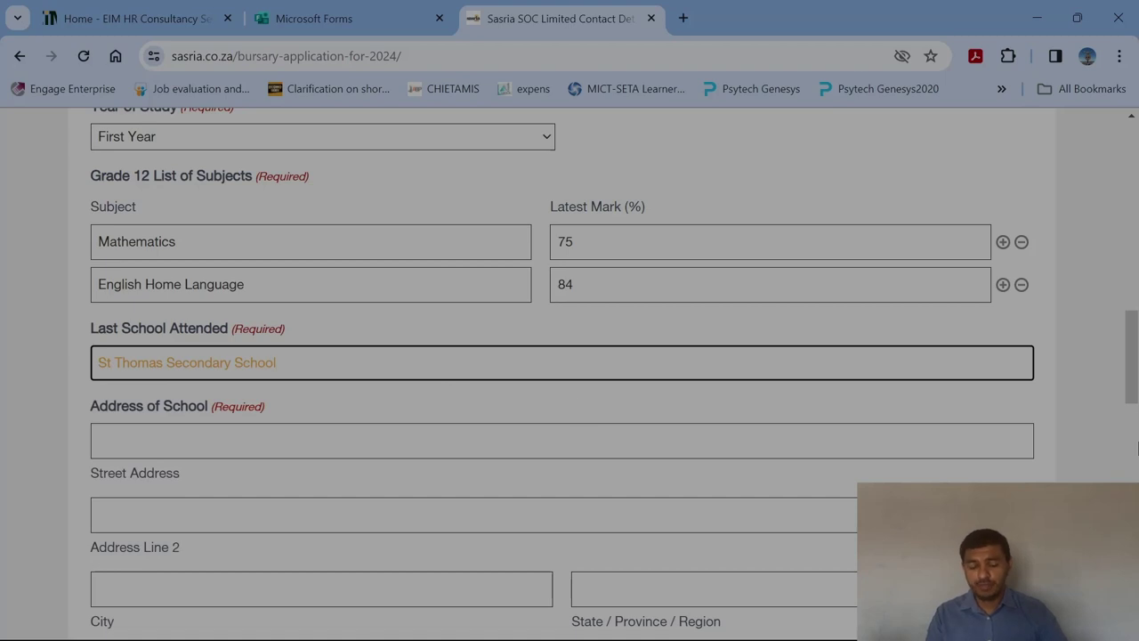
{"action": "scroll", "coordinate": [1137, 450], "scroll_direction": "down", "scroll_amount": 2}
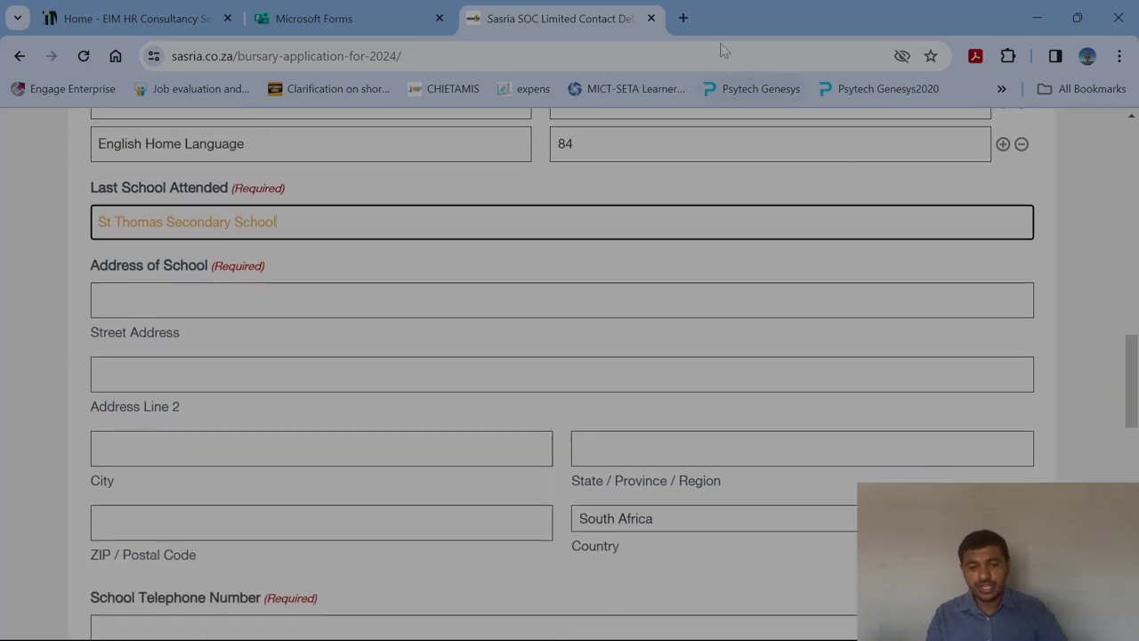
In a new tab, search St Thomas Secondary School Port Elizabeth and select its address, 71 Beetlestone Rd.
{"action": "left_click", "coordinate": [682, 18]}
{"action": "type", "text": "st thom"}
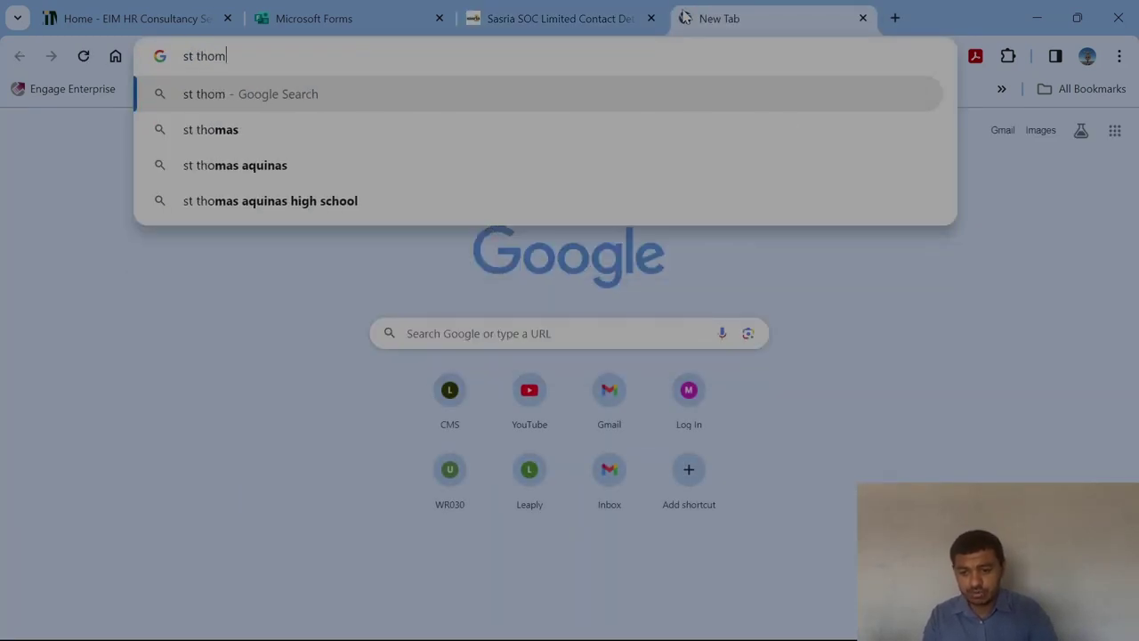
{"action": "type", "text": "as Sce"}
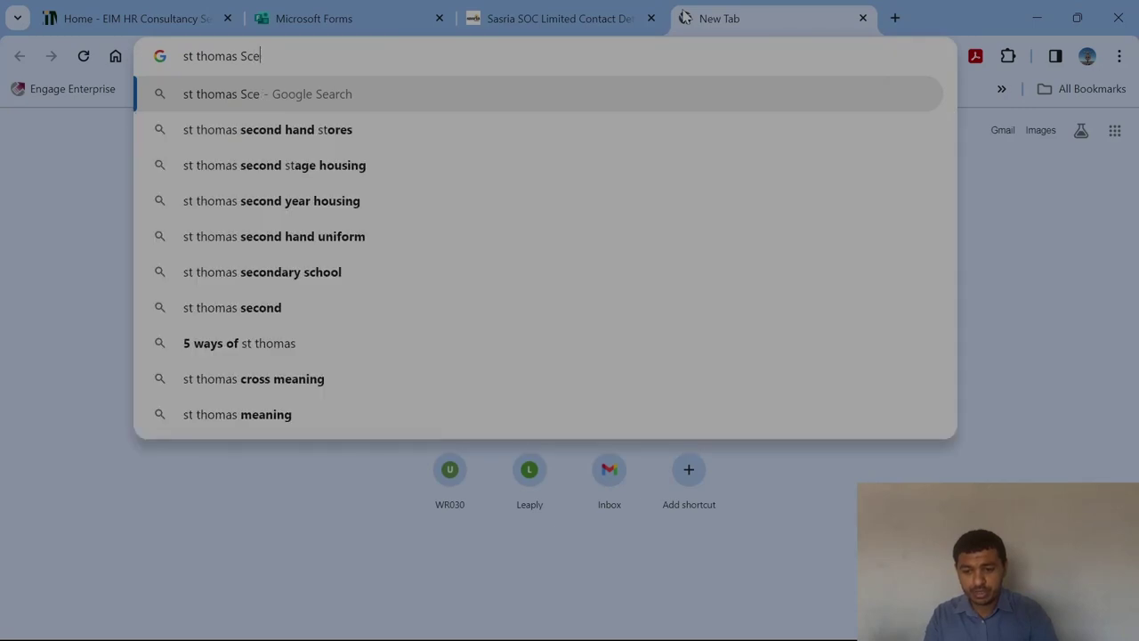
{"action": "key", "text": "BackSpace"}
{"action": "key", "text": "BackSpace"}
{"action": "type", "text": "econda"}
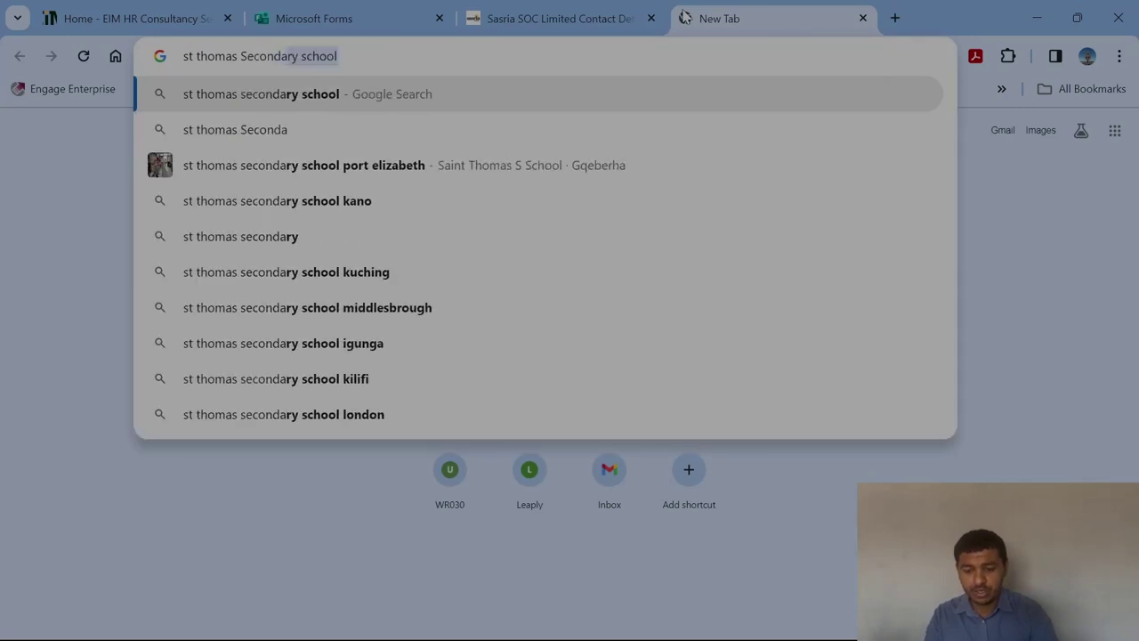
{"action": "key", "text": "Down"}
{"action": "key", "text": "Down"}
{"action": "key", "text": "Return"}
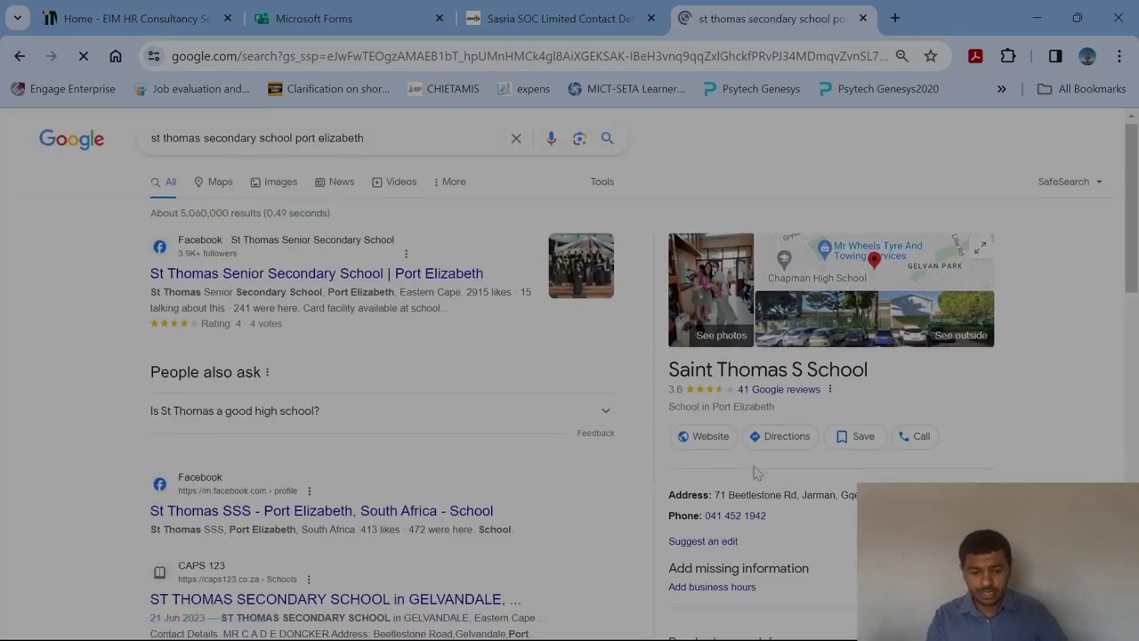
{"action": "scroll", "coordinate": [730, 331], "scroll_direction": "down", "scroll_amount": 2}
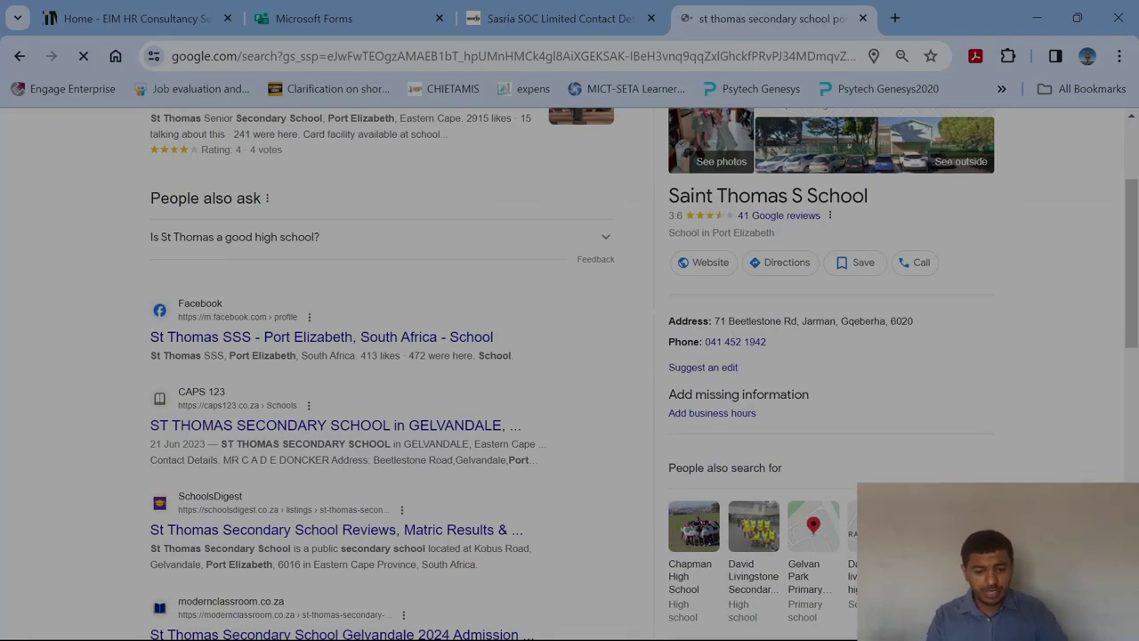
{"action": "left_click_drag", "start_coordinate": [798, 321], "coordinate": [714, 322]}
{"action": "key", "text": "ctrl+c"}
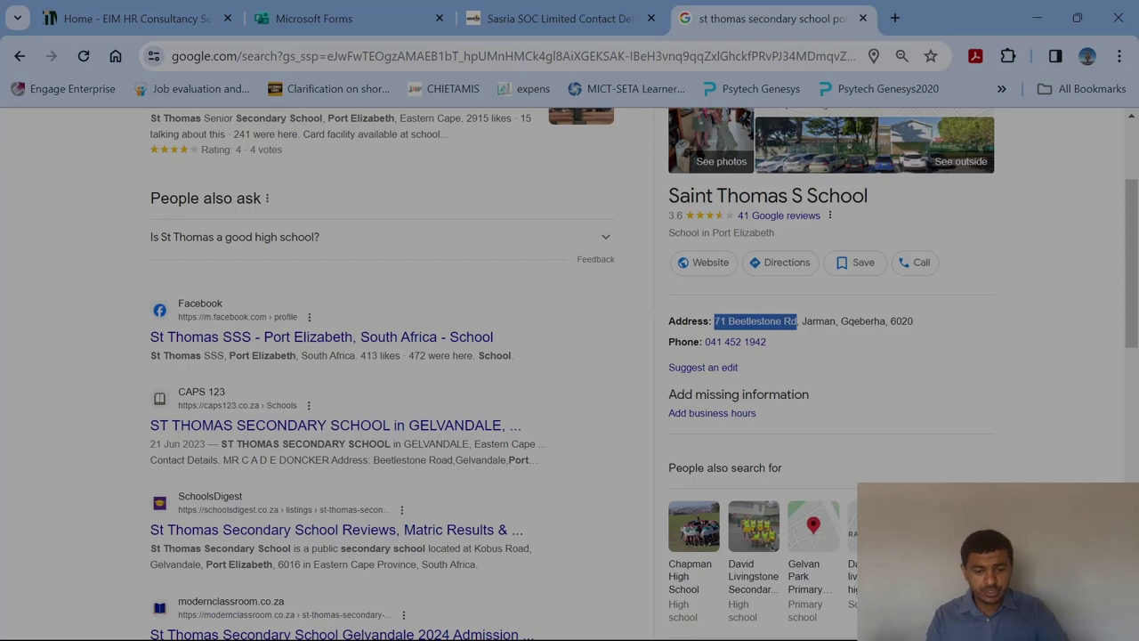
Paste the school's copied street address into the form's street address field.
{"action": "key", "text": "ctrl+shift+Tab"}
{"action": "key", "text": "Tab"}
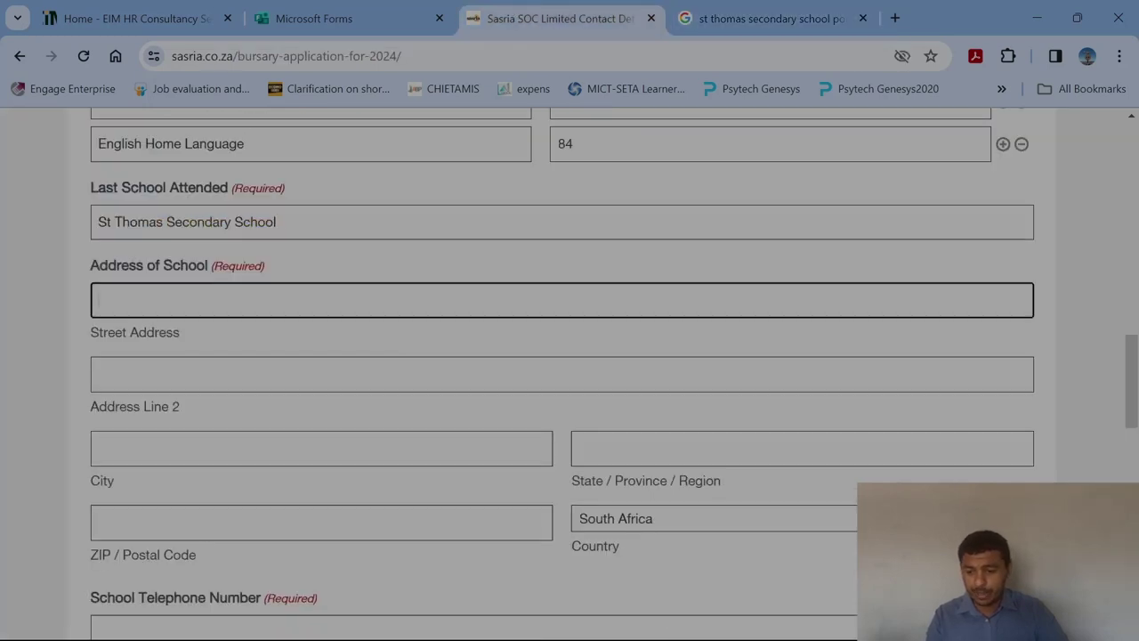
{"action": "key", "text": "ctrl+v"}
{"action": "key", "text": "Tab"}
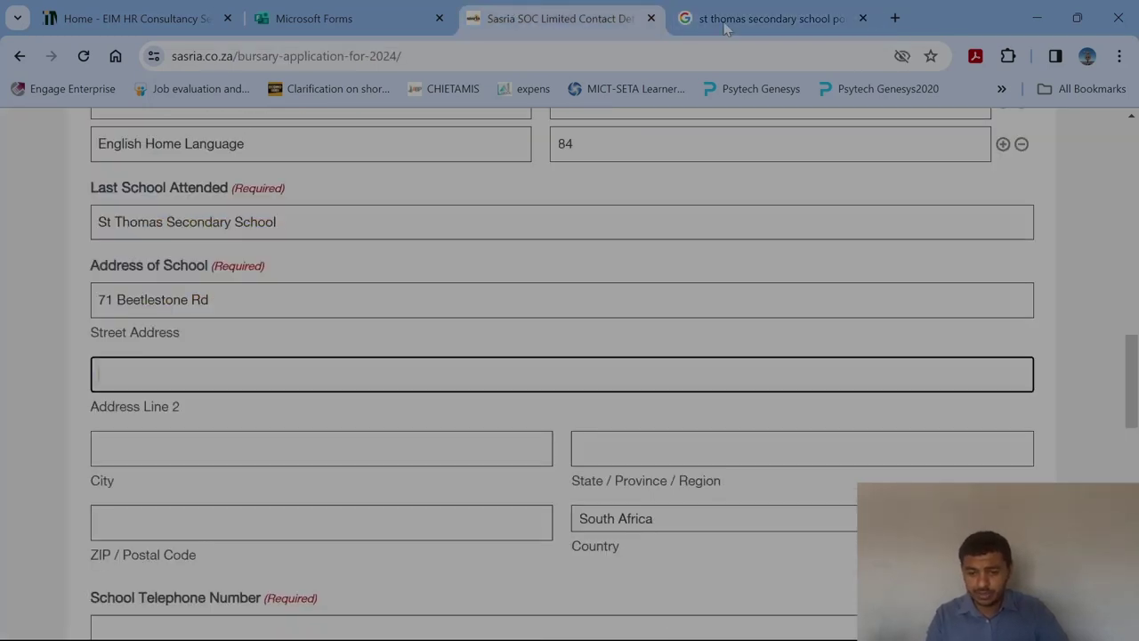
Copy the suburb Jarman from the search listing into the second address line.
{"action": "left_click", "coordinate": [767, 33]}
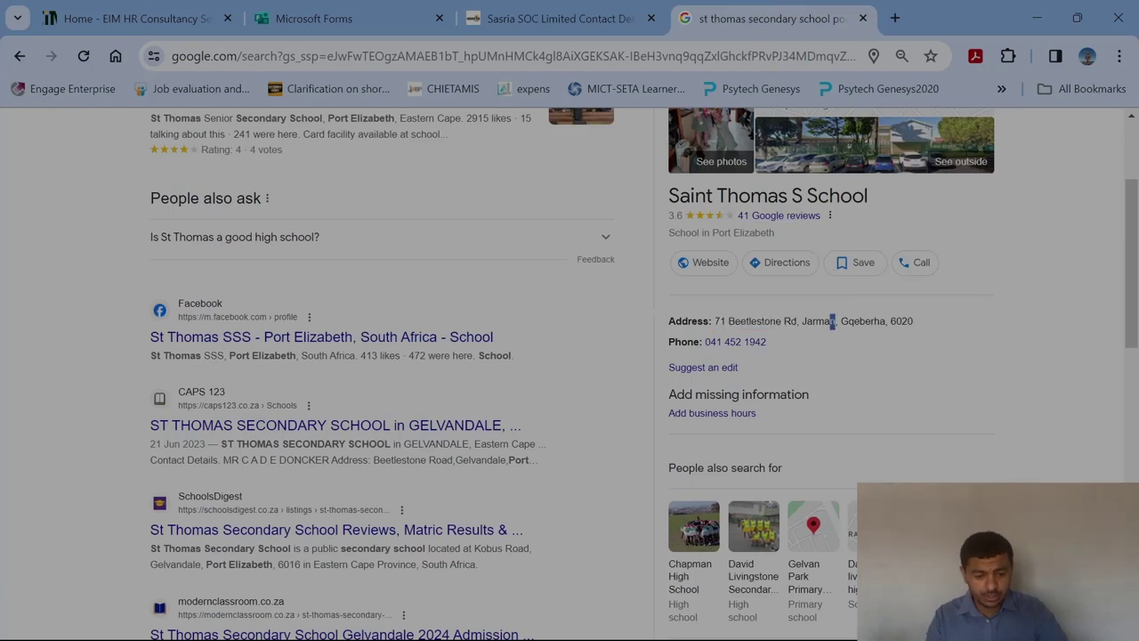
{"action": "double_click", "coordinate": [820, 320]}
{"action": "left_click_drag", "start_coordinate": [806, 321], "coordinate": [802, 322]}
{"action": "key", "text": "ctrl+c"}
{"action": "left_click", "coordinate": [605, 18]}
{"action": "key", "text": "ctrl+v"}
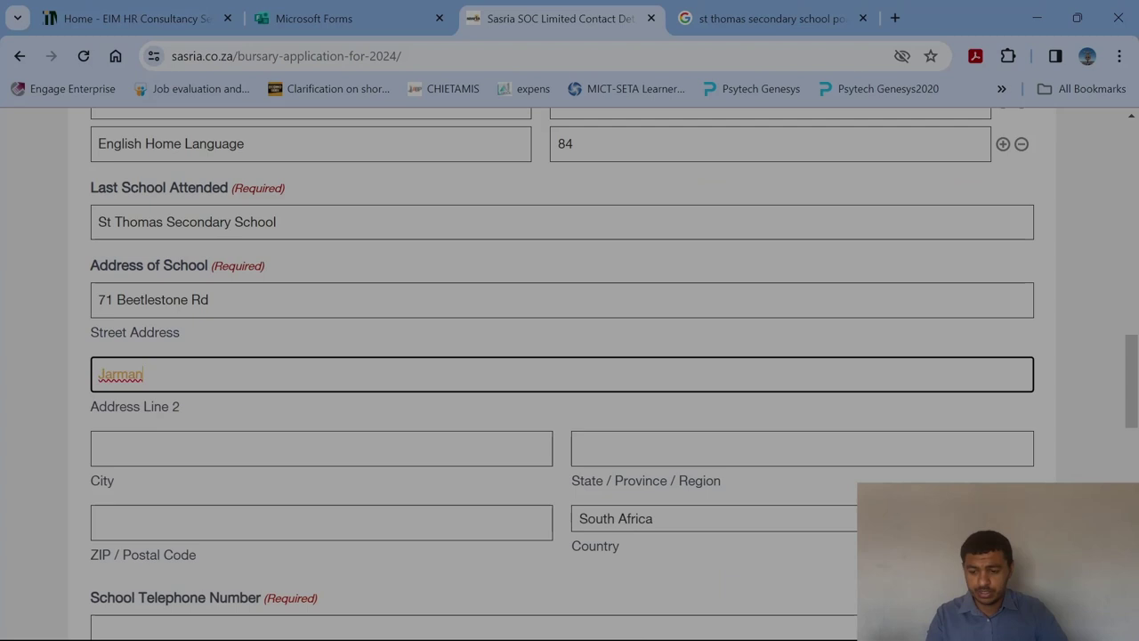
{"action": "key", "text": "Tab"}
Fill in the city Gqeberha from the listing and the province Eastern Cape.
{"action": "left_click", "coordinate": [725, 7]}
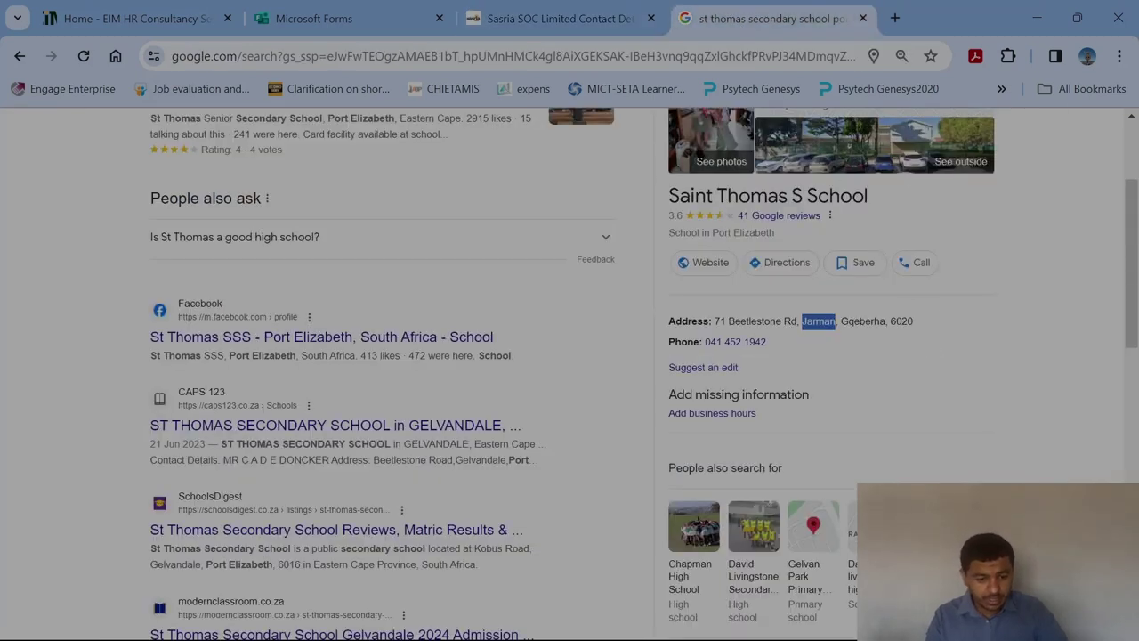
{"action": "left_click_drag", "start_coordinate": [887, 321], "coordinate": [841, 322]}
{"action": "key", "text": "ctrl+c"}
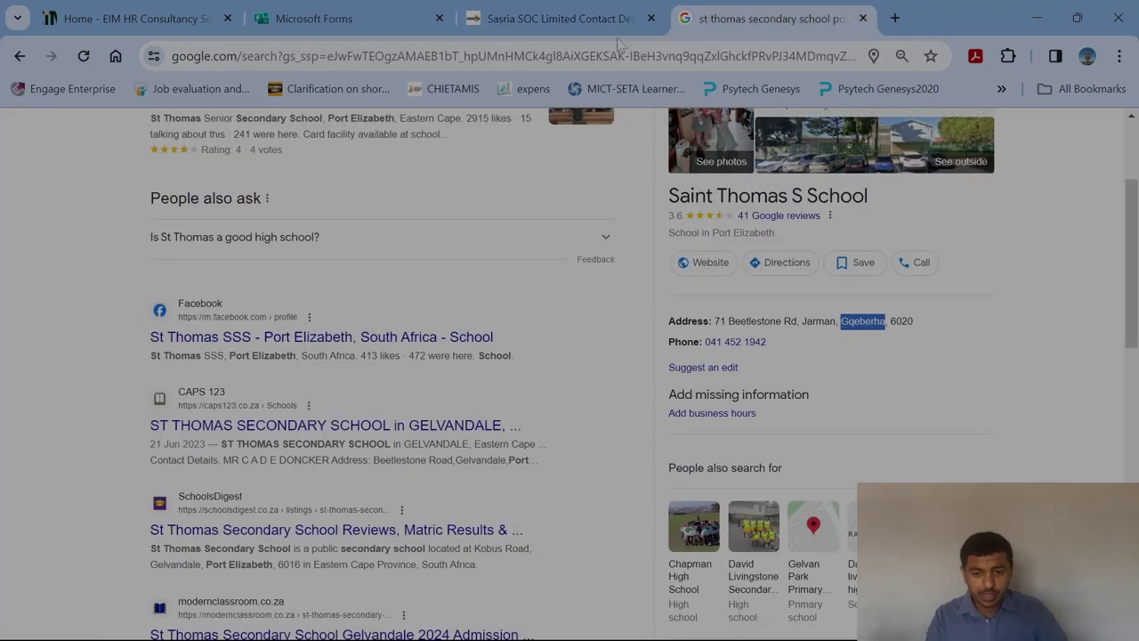
{"action": "left_click", "coordinate": [561, 17]}
{"action": "key", "text": "ctrl+v"}
{"action": "key", "text": "Tab"}
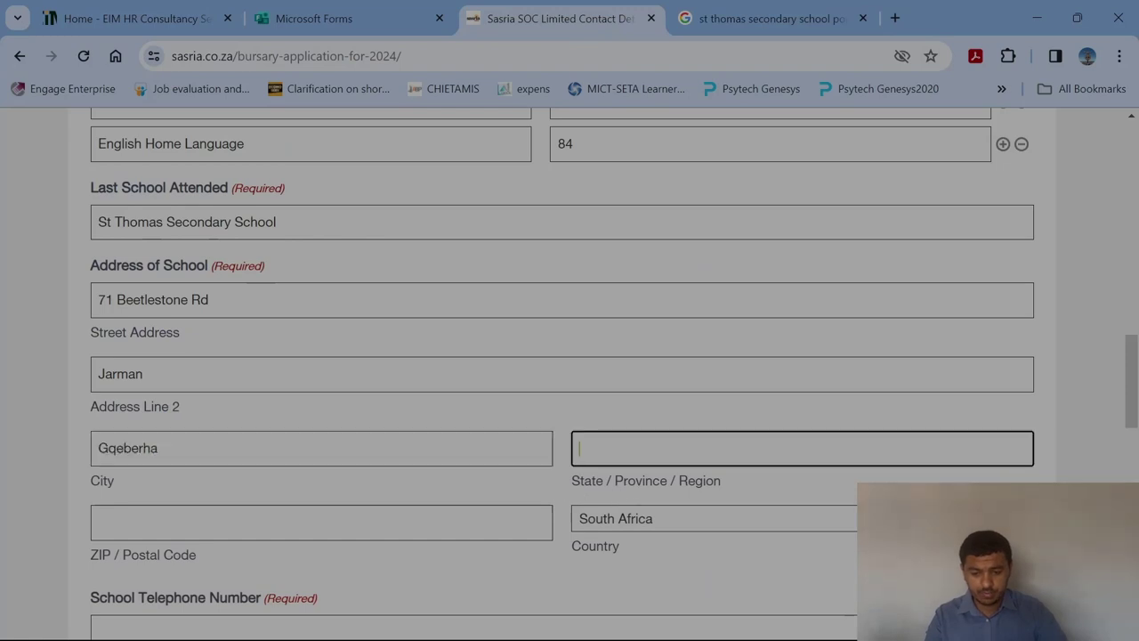
{"action": "type", "text": "Eastern Cape"}
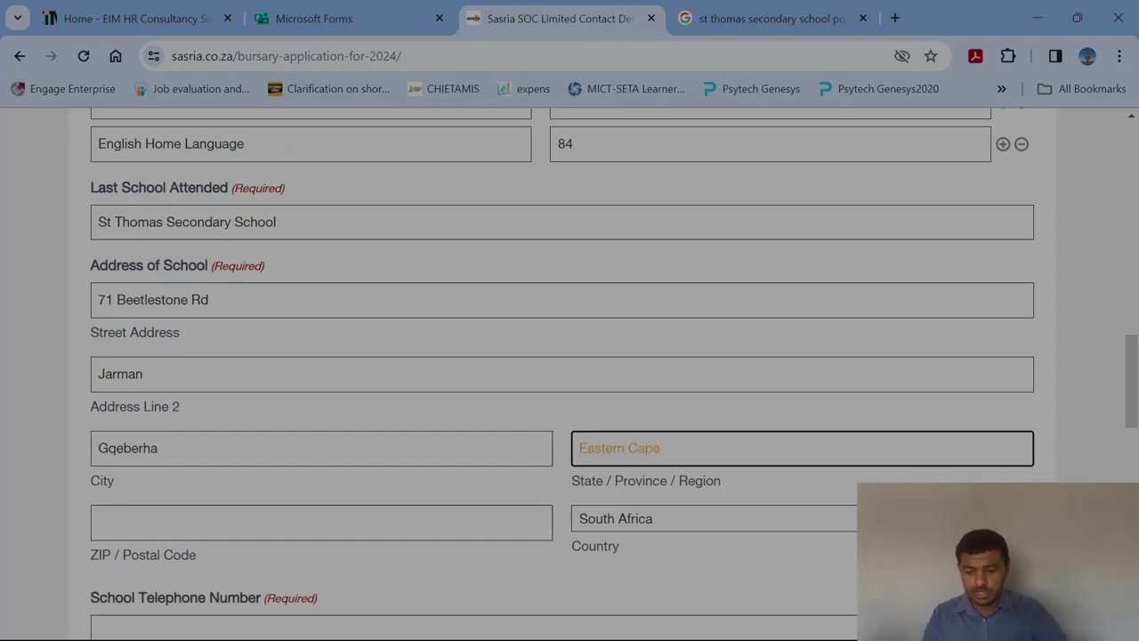
{"action": "key", "text": "Tab"}
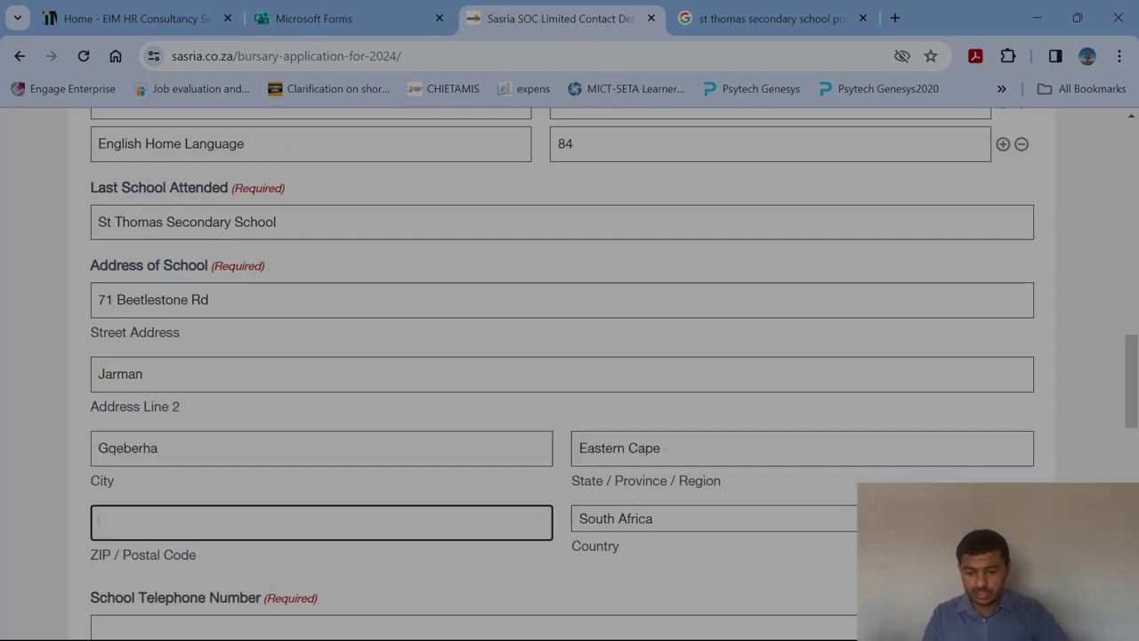
Enter 6020 as the school's postal code, checked against the search listing.
{"action": "left_click", "coordinate": [784, 18]}
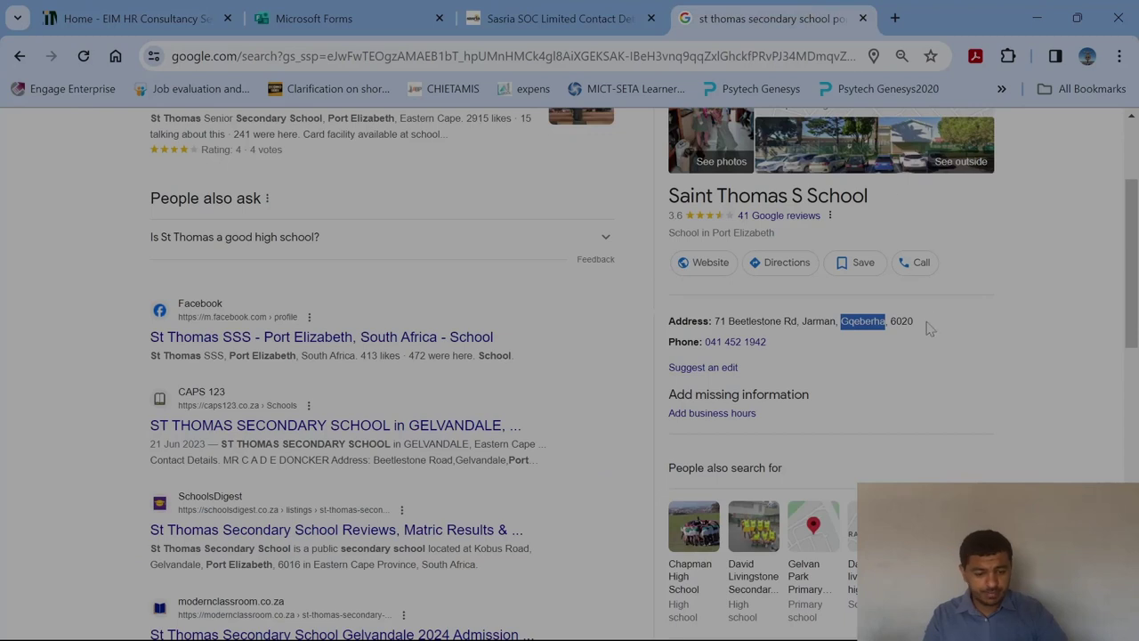
{"action": "left_click", "coordinate": [561, 16]}
{"action": "type", "text": "6020"}
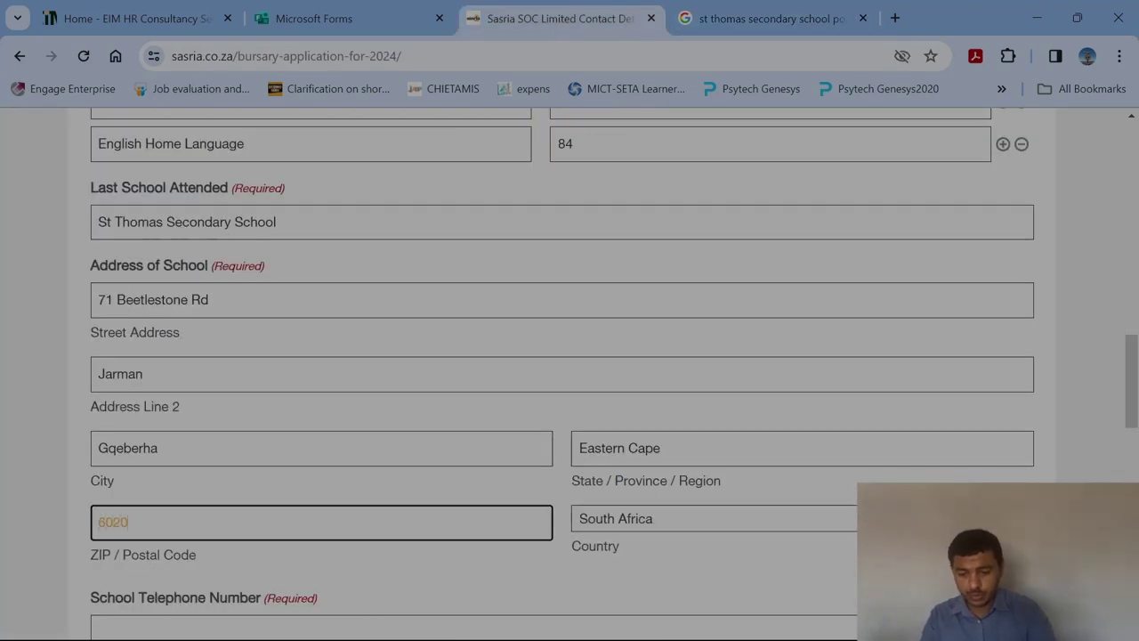
{"action": "scroll", "coordinate": [1080, 365], "scroll_direction": "down", "scroll_amount": 4}
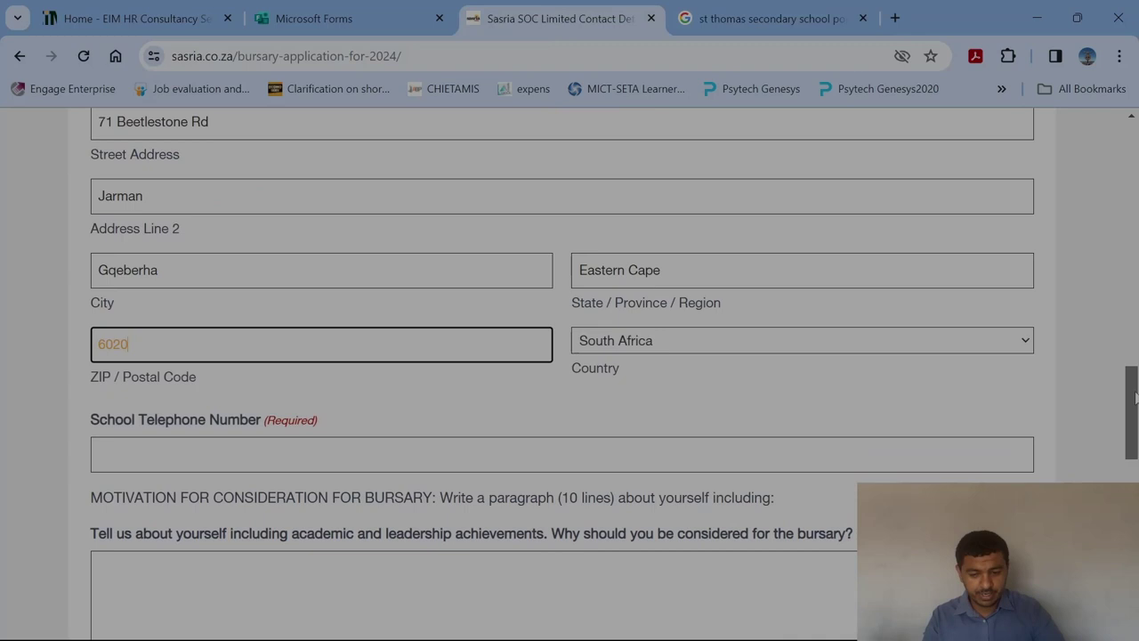
{"action": "left_click", "coordinate": [701, 18]}
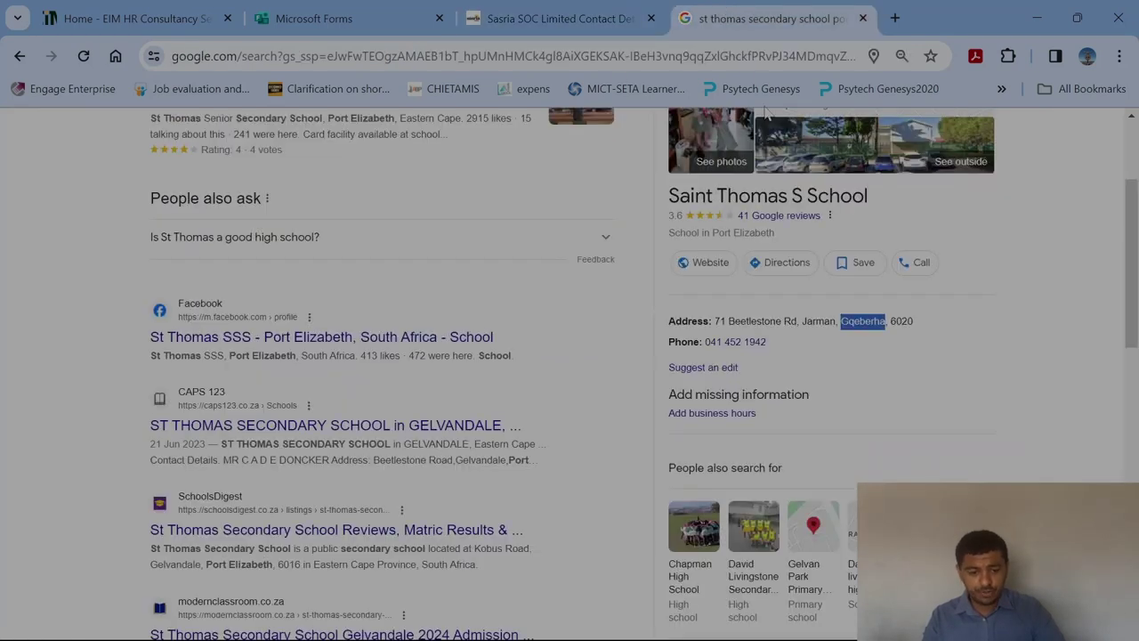
{"action": "left_click", "coordinate": [556, 18]}
{"action": "type", "text": "020041"}
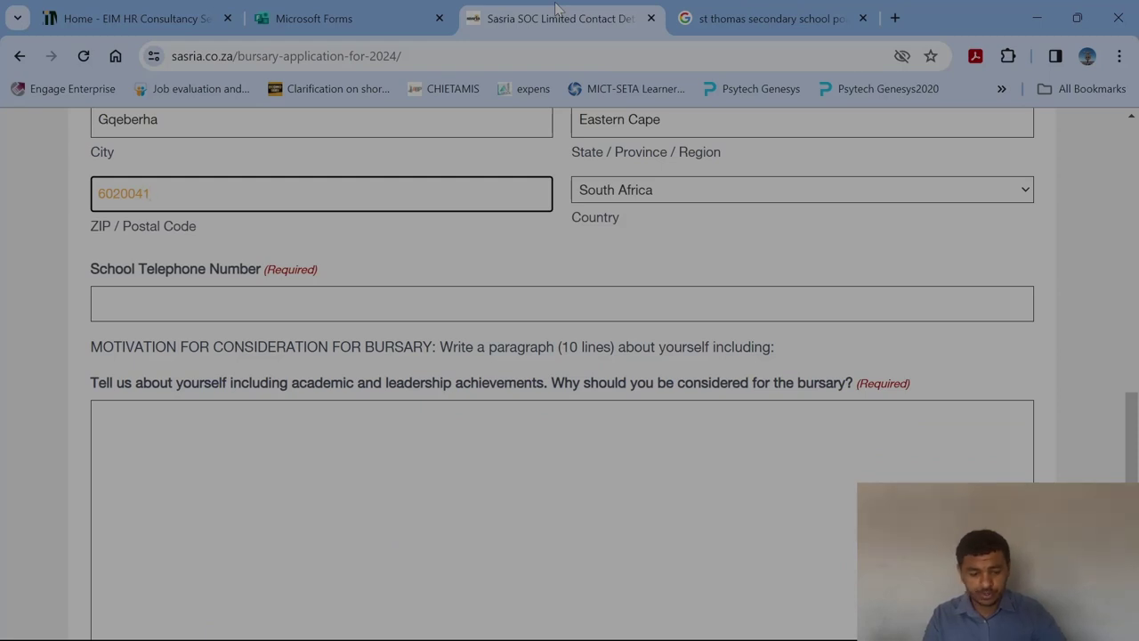
{"action": "key", "text": "BackSpace"}
{"action": "key", "text": "BackSpace"}
{"action": "key", "text": "BackSpace"}
Enter the school's telephone number, copied in parts from the Google listing.
{"action": "left_click", "coordinate": [98, 303]}
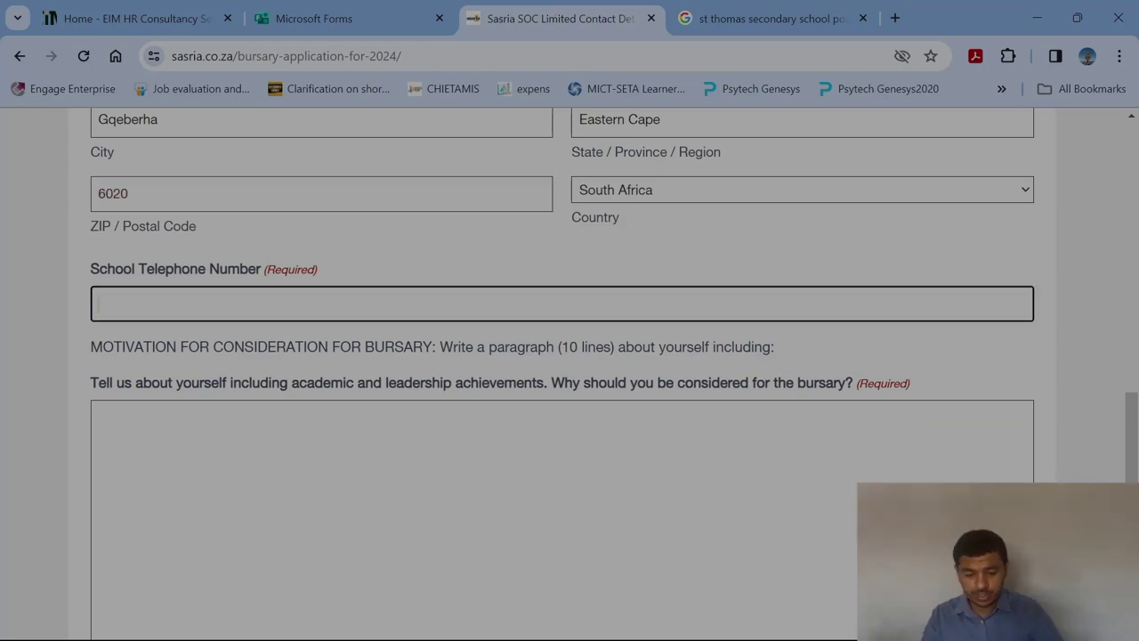
{"action": "left_click", "coordinate": [806, 18]}
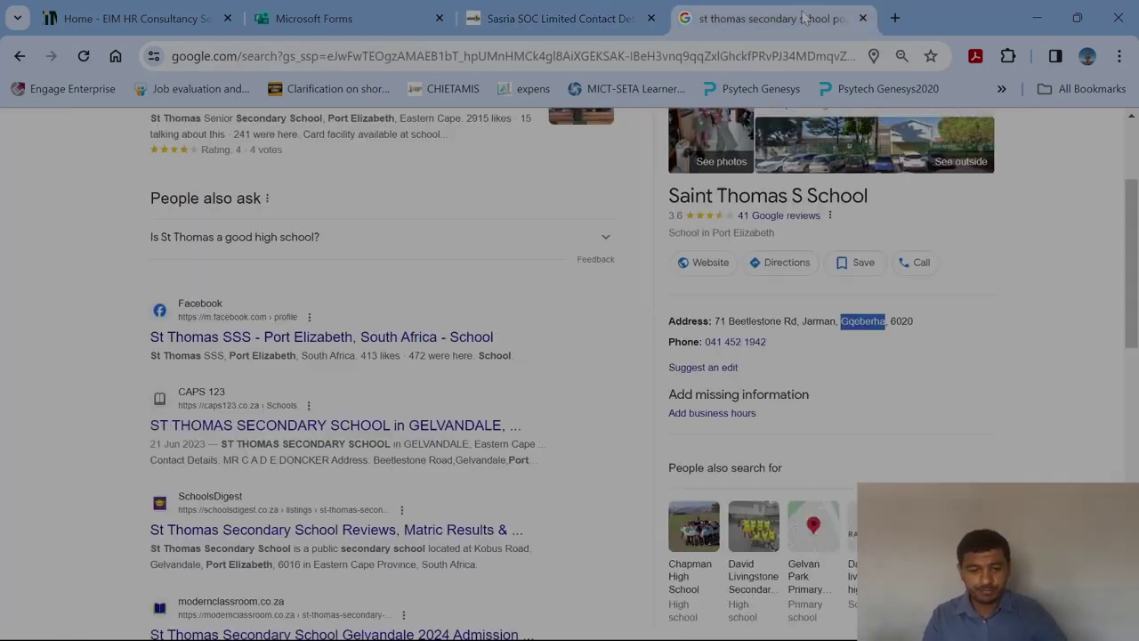
{"action": "left_click", "coordinate": [581, 20]}
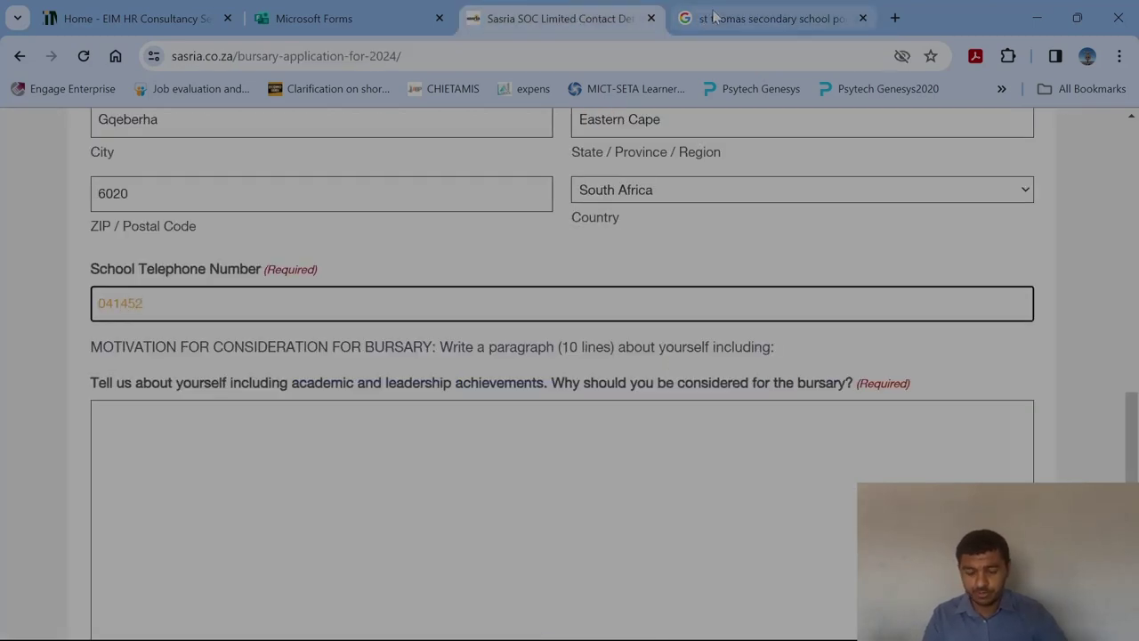
{"action": "left_click", "coordinate": [712, 18]}
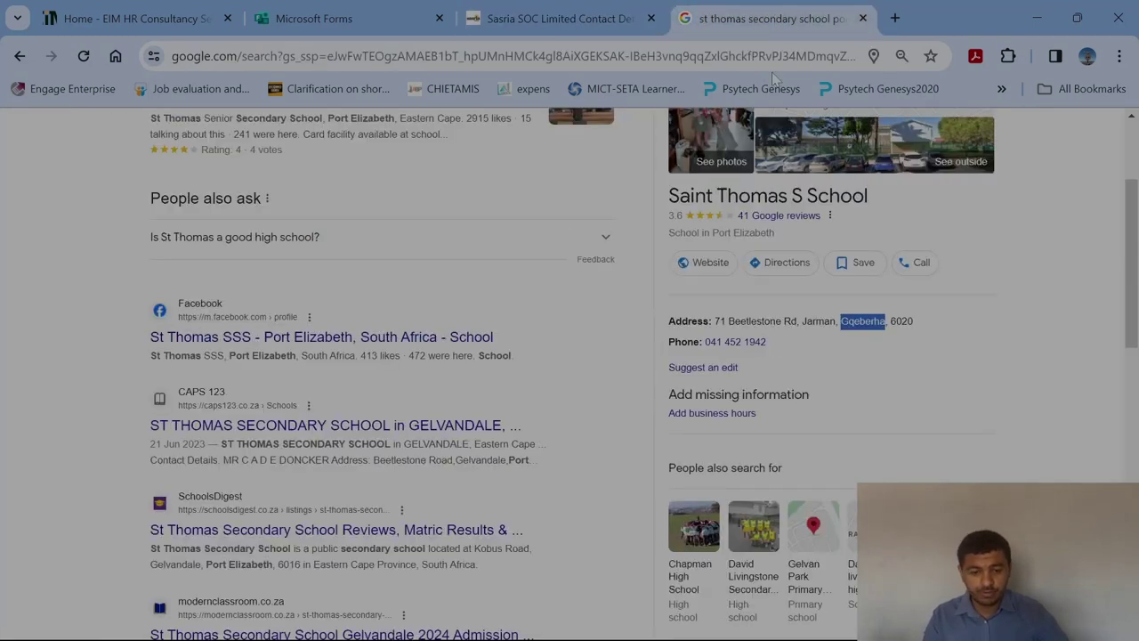
{"action": "left_click", "coordinate": [603, 27]}
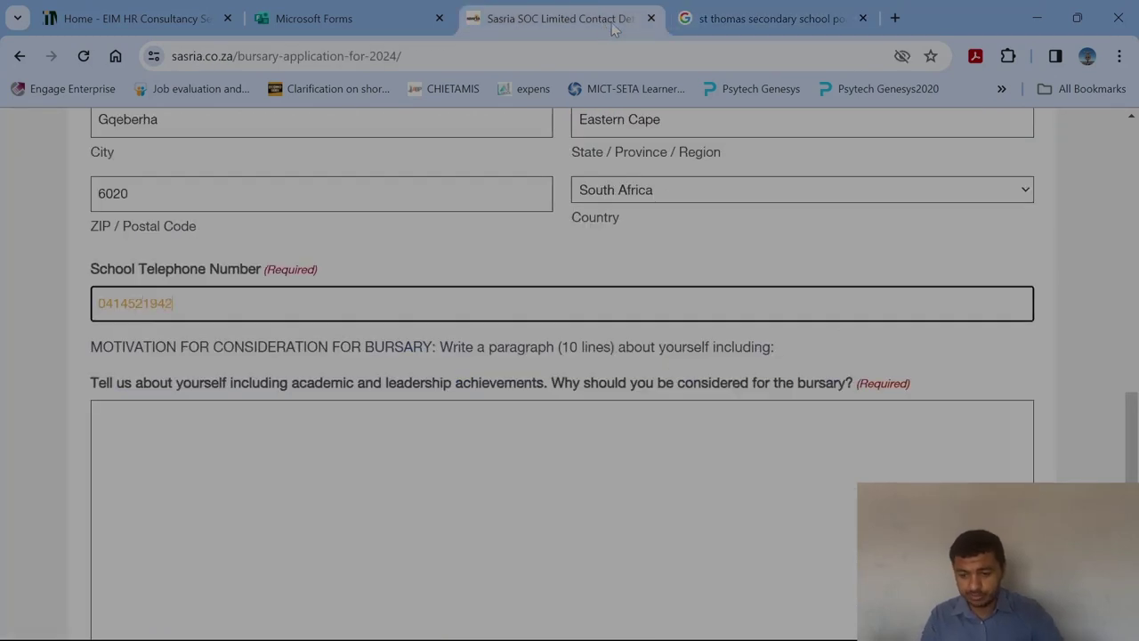
{"action": "key", "text": "Tab"}
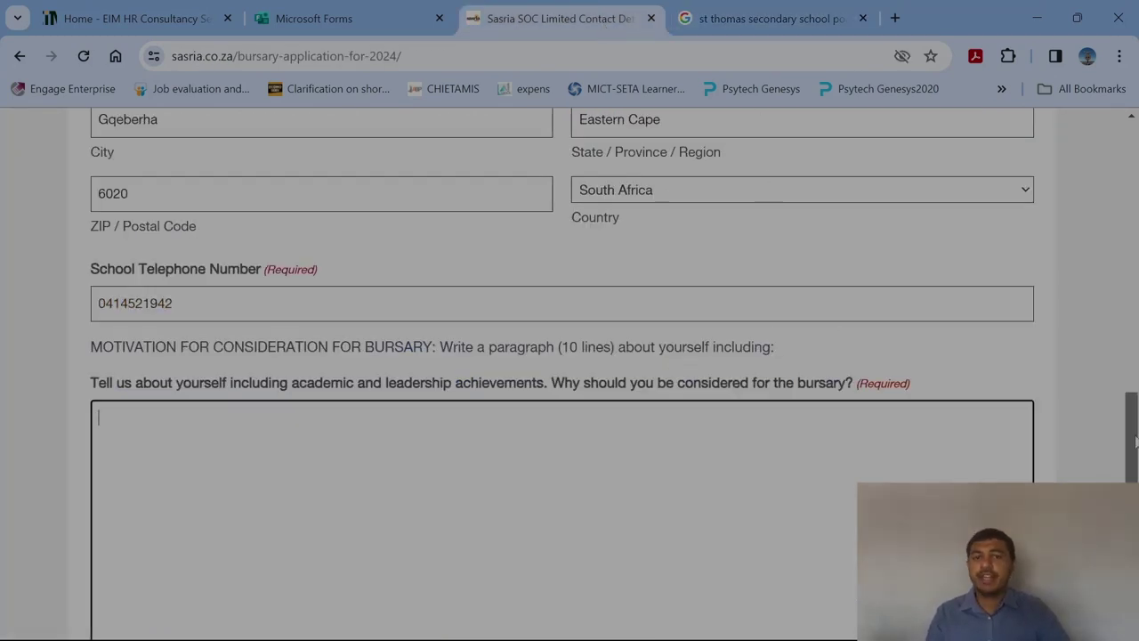
{"action": "scroll", "coordinate": [570, 373], "scroll_direction": "down", "scroll_amount": 2}
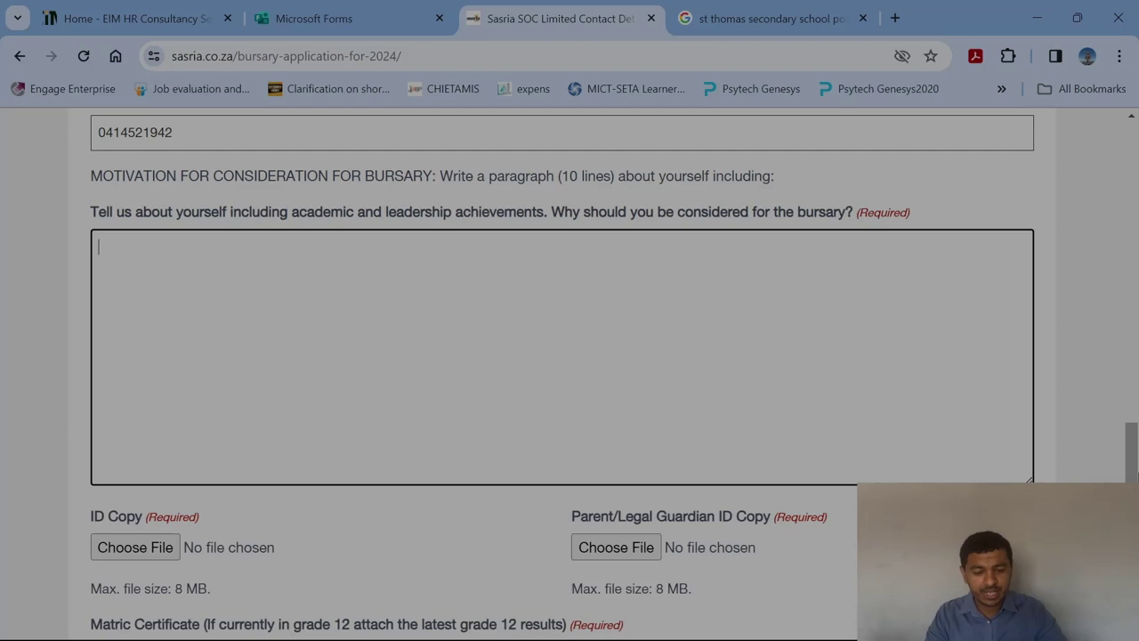
{"action": "scroll", "coordinate": [1136, 472], "scroll_direction": "down", "scroll_amount": 3}
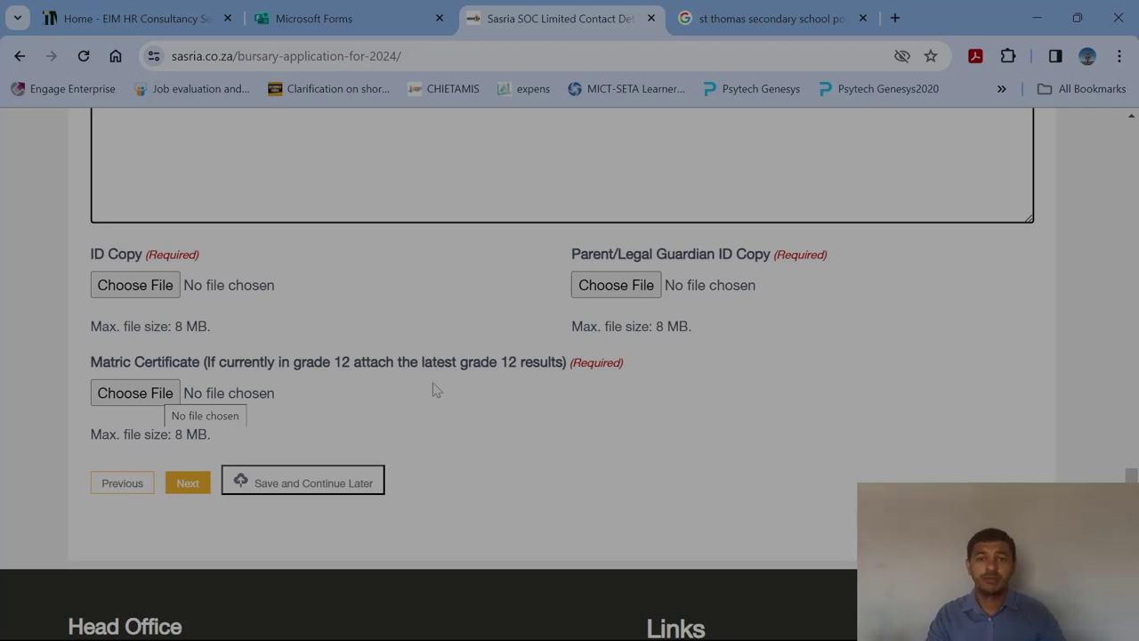
Attach the Chemical Operation Outcome PDF as ID copy, parent ID copy and matric certificate.
{"action": "left_click", "coordinate": [171, 287]}
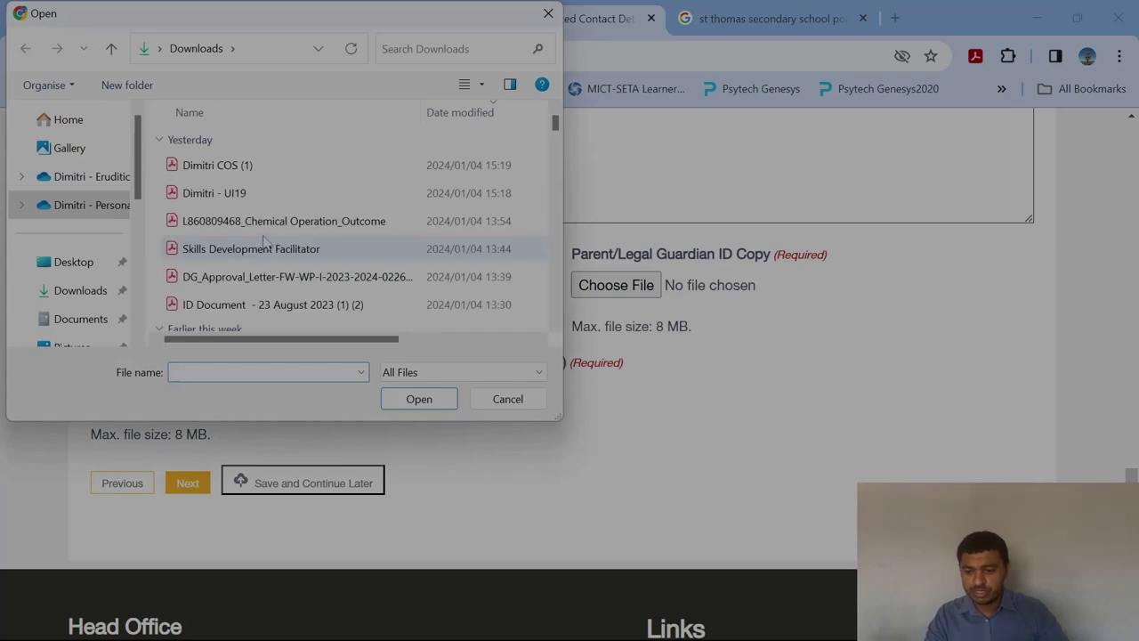
{"action": "left_click", "coordinate": [268, 220]}
{"action": "left_click", "coordinate": [419, 398]}
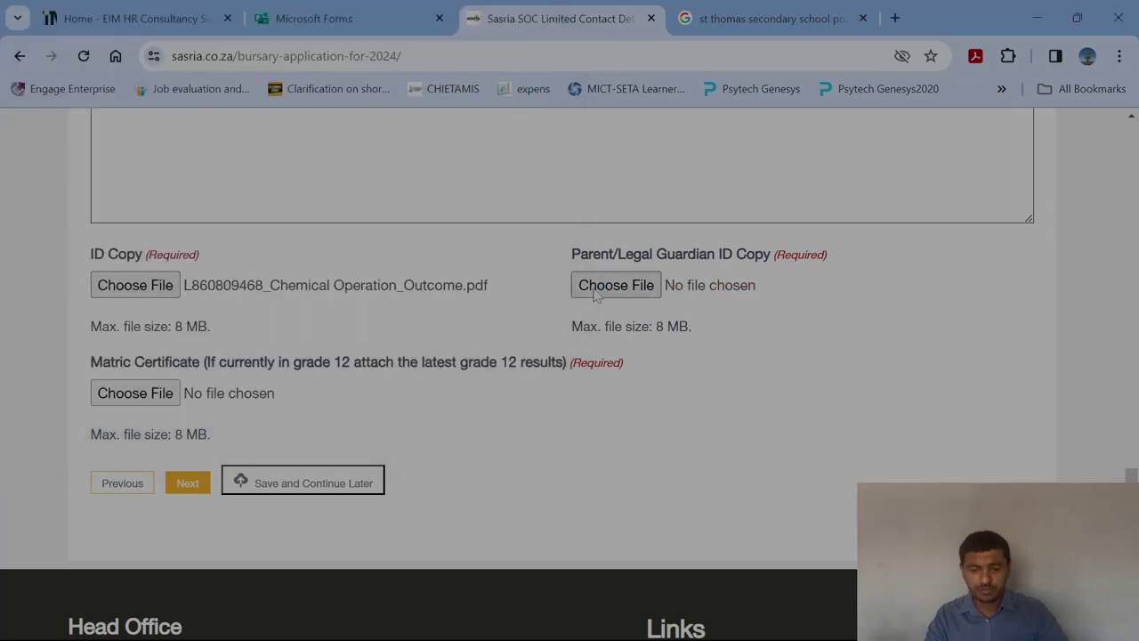
{"action": "left_click", "coordinate": [596, 294]}
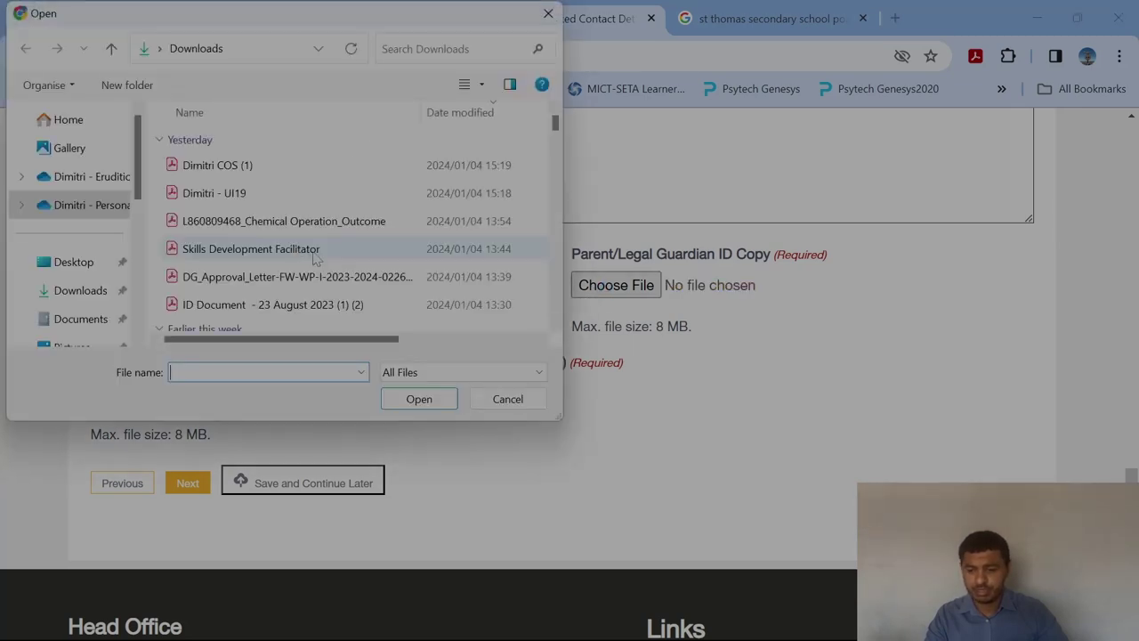
{"action": "left_click", "coordinate": [276, 221]}
{"action": "left_click", "coordinate": [407, 400]}
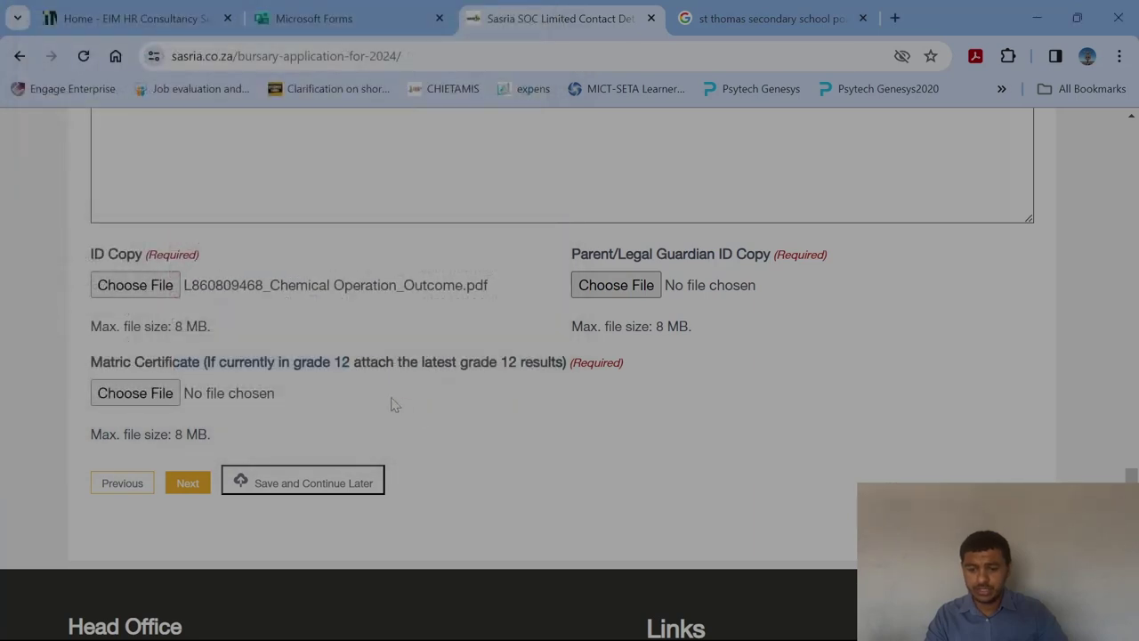
{"action": "left_click", "coordinate": [138, 393]}
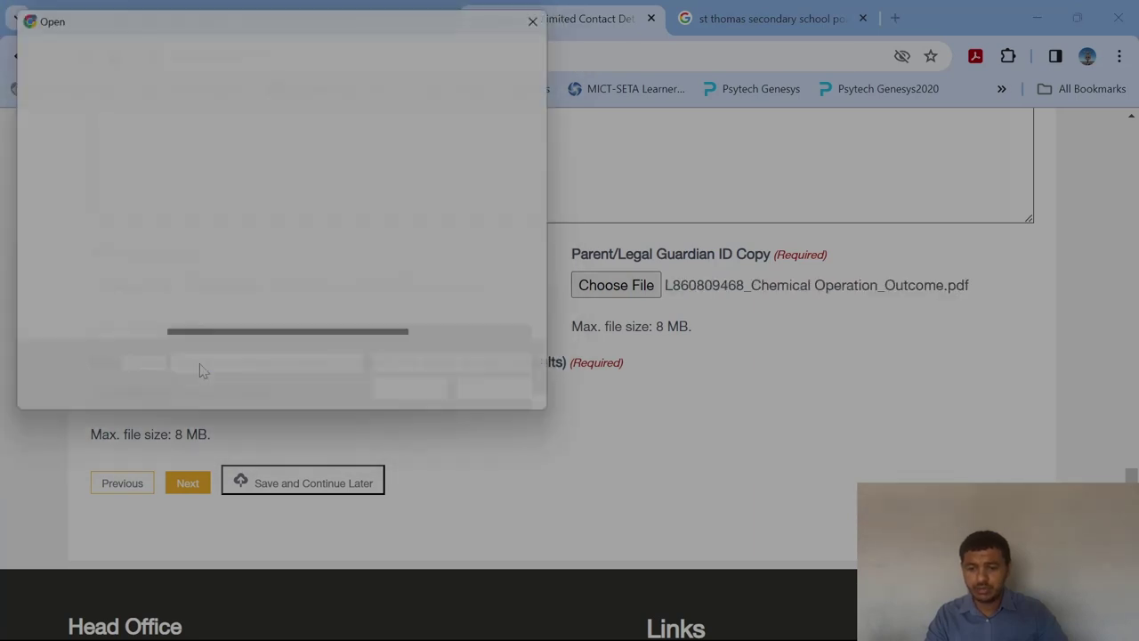
{"action": "left_click", "coordinate": [276, 221]}
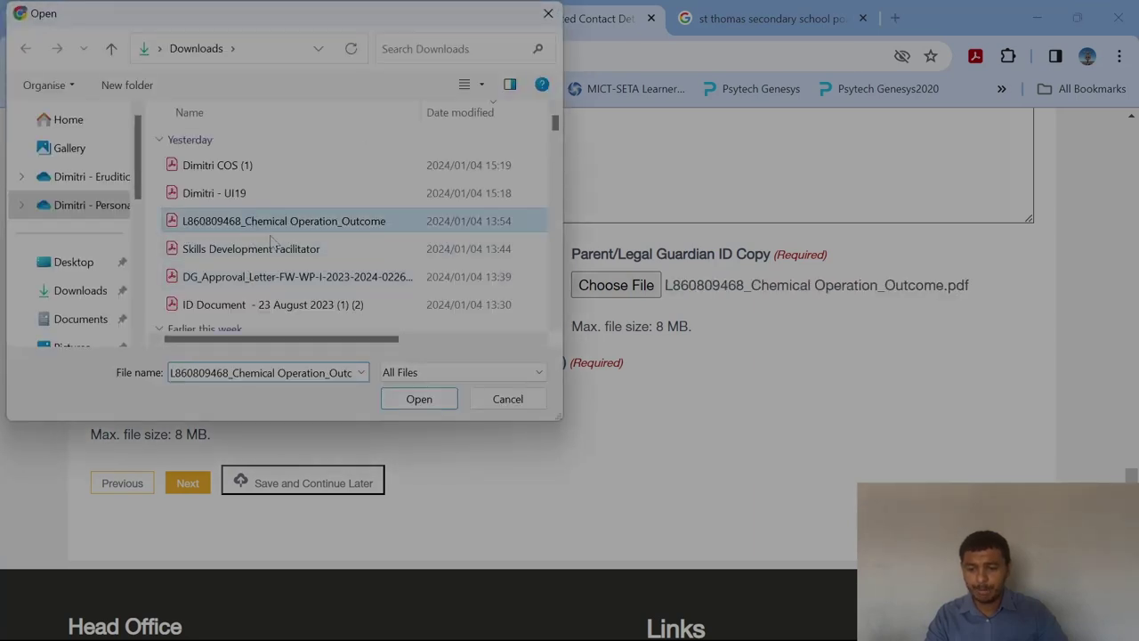
{"action": "left_click", "coordinate": [419, 400]}
Type placeholder text ABCDEF in the motivation box.
{"action": "scroll", "coordinate": [256, 492], "scroll_direction": "up", "scroll_amount": 6}
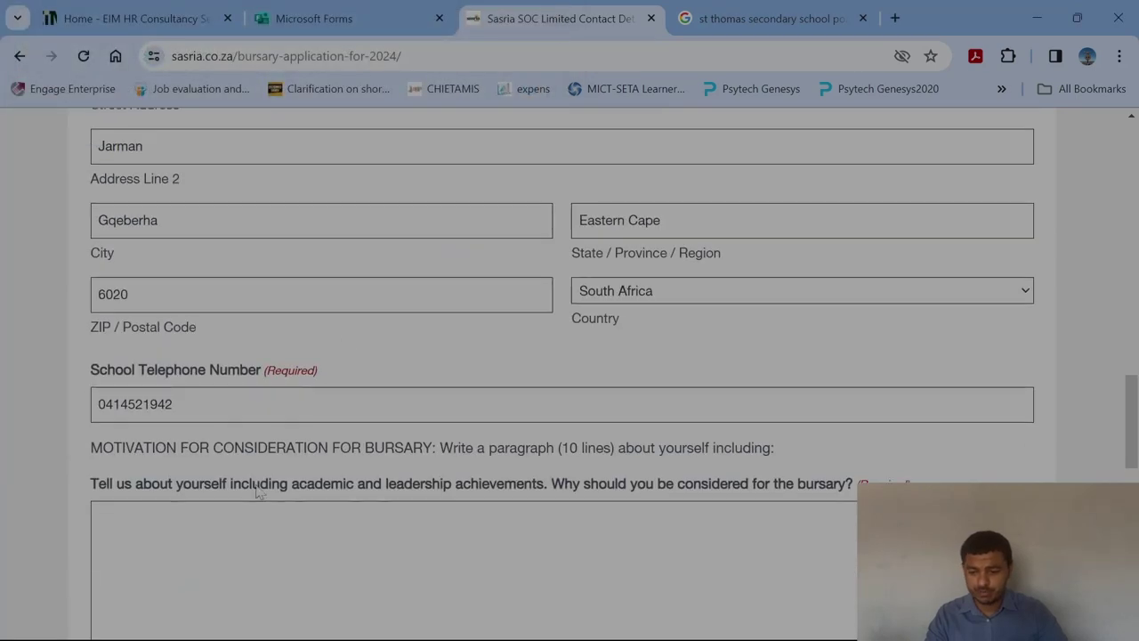
{"action": "scroll", "coordinate": [256, 493], "scroll_direction": "down", "scroll_amount": 2}
{"action": "left_click", "coordinate": [256, 492]}
{"action": "type", "text": "ABC"}
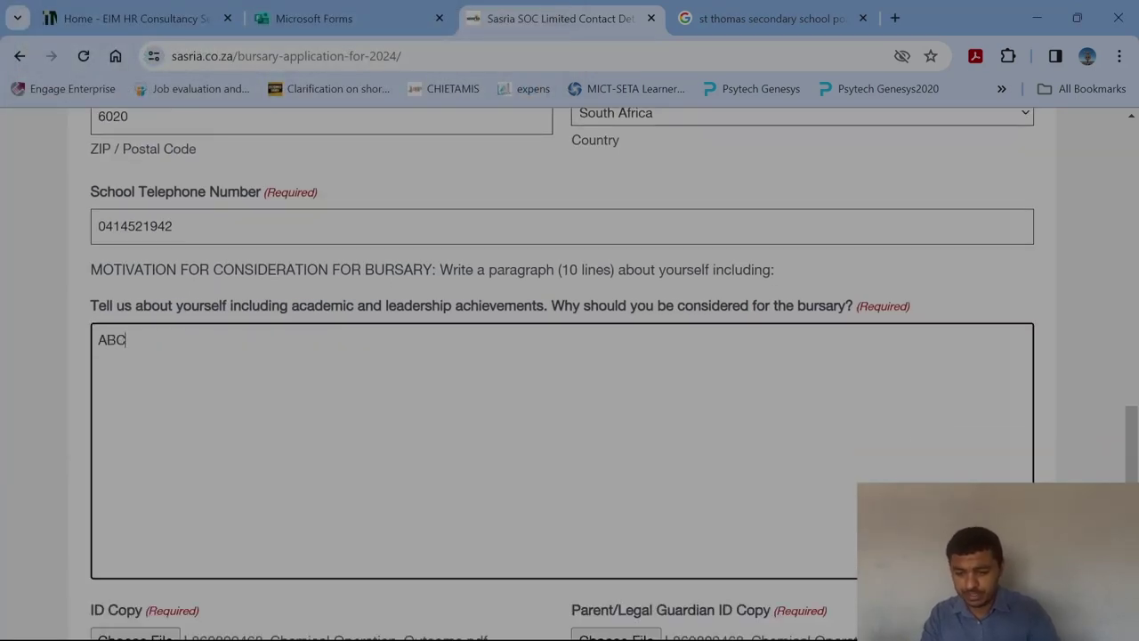
{"action": "type", "text": "DEF"}
{"action": "scroll", "coordinate": [605, 364], "scroll_direction": "down", "scroll_amount": 6}
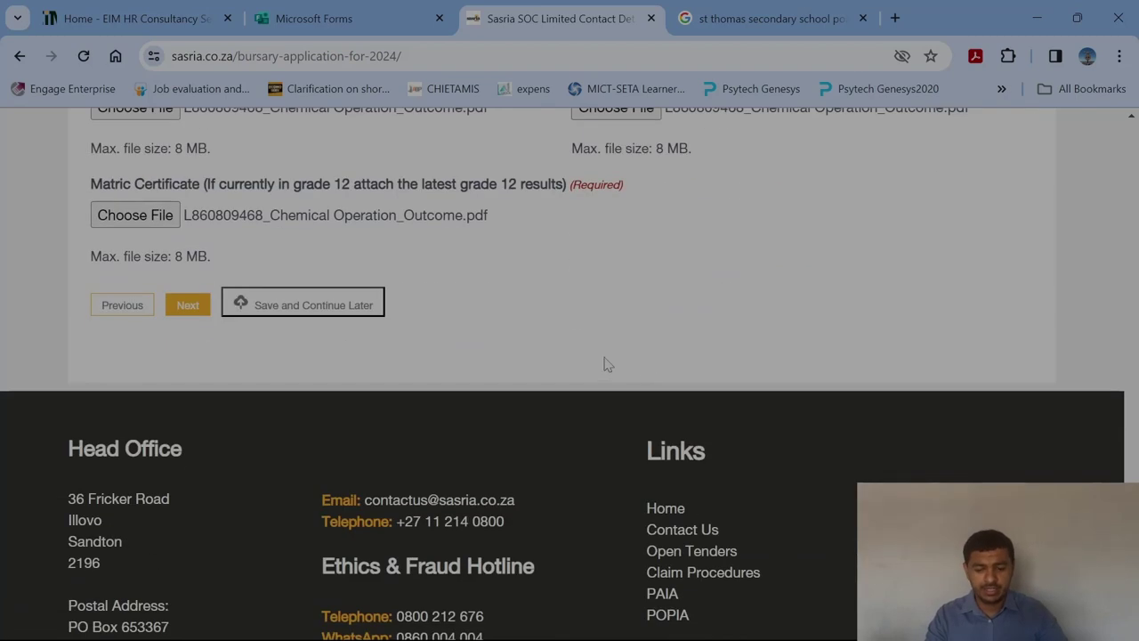
Continue to Step 4 and enter parent name GHI and surname DEF.
{"action": "left_click", "coordinate": [187, 304]}
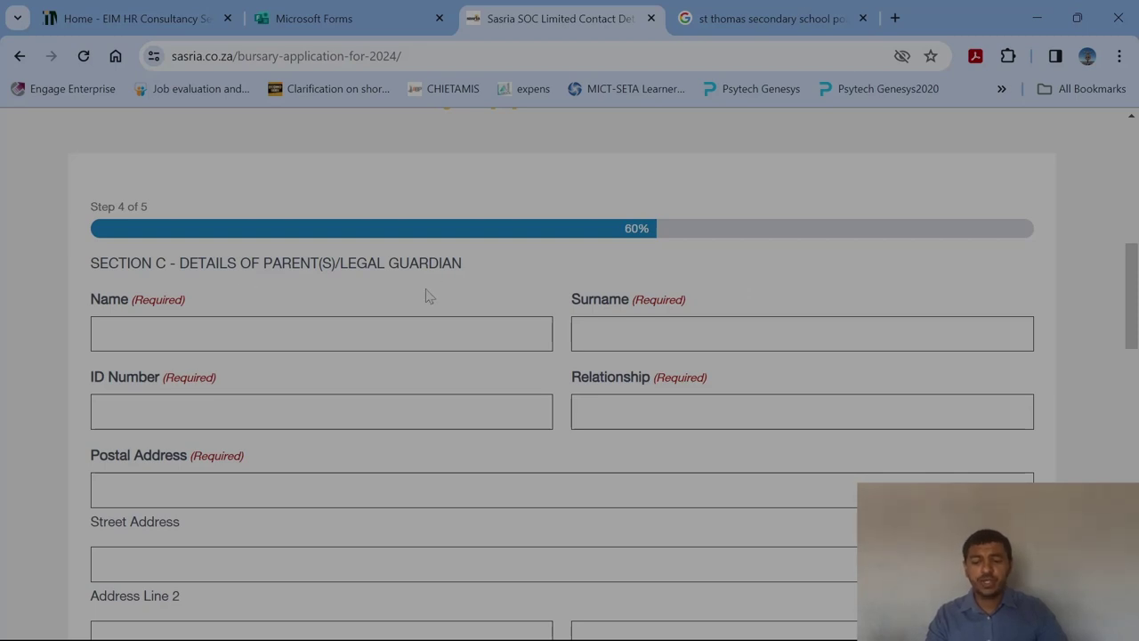
{"action": "scroll", "coordinate": [470, 351], "scroll_direction": "down", "scroll_amount": 7}
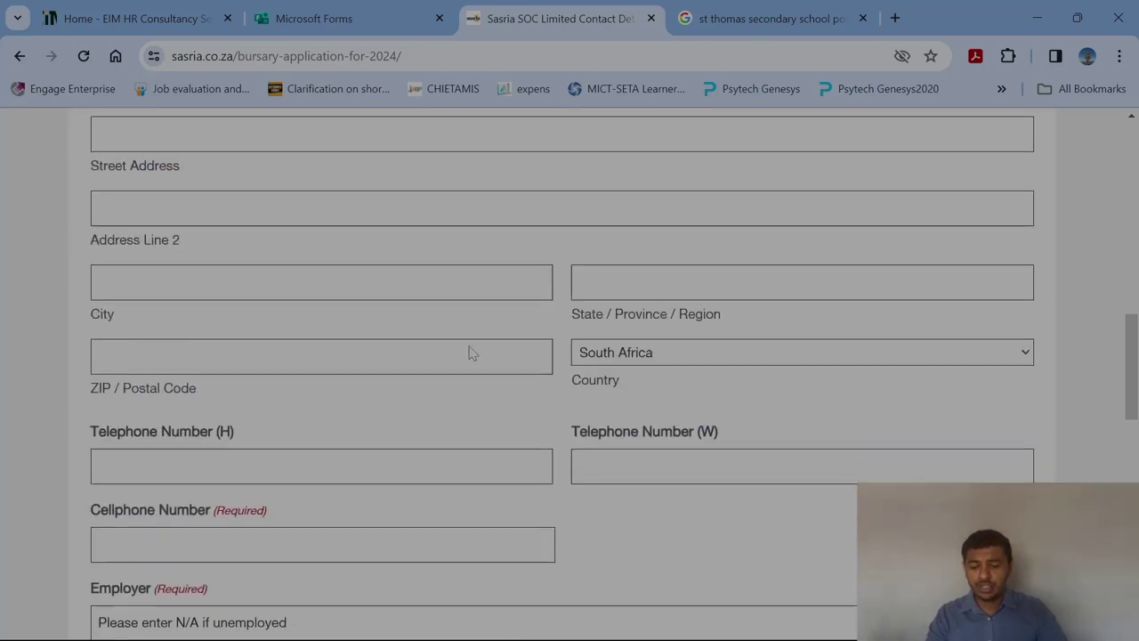
{"action": "scroll", "coordinate": [472, 353], "scroll_direction": "up", "scroll_amount": 6}
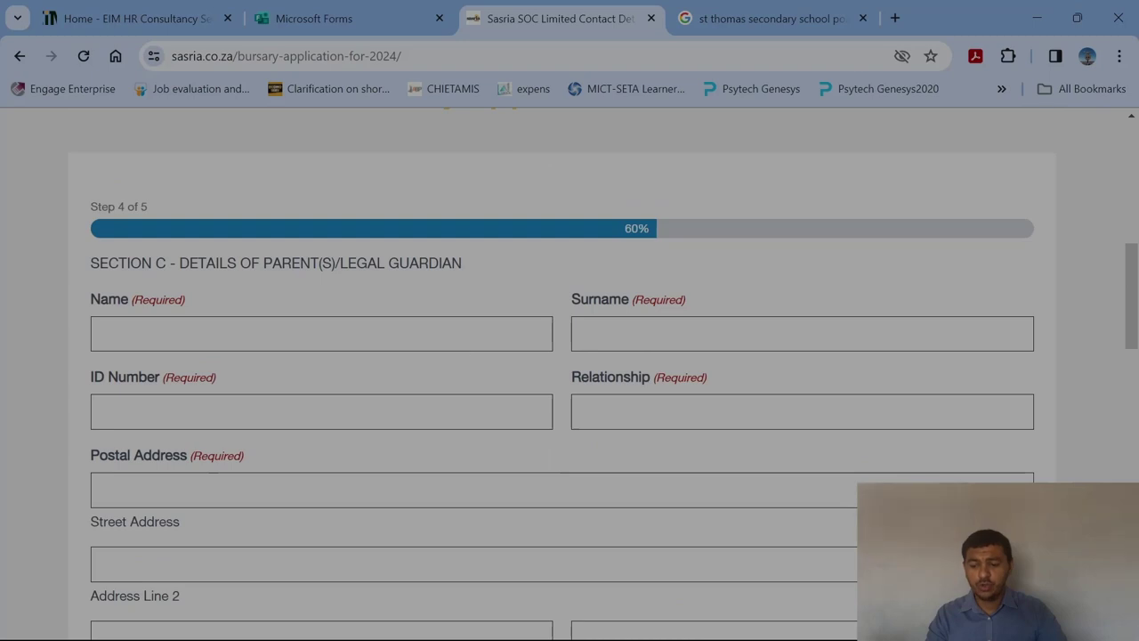
{"action": "left_click", "coordinate": [322, 334]}
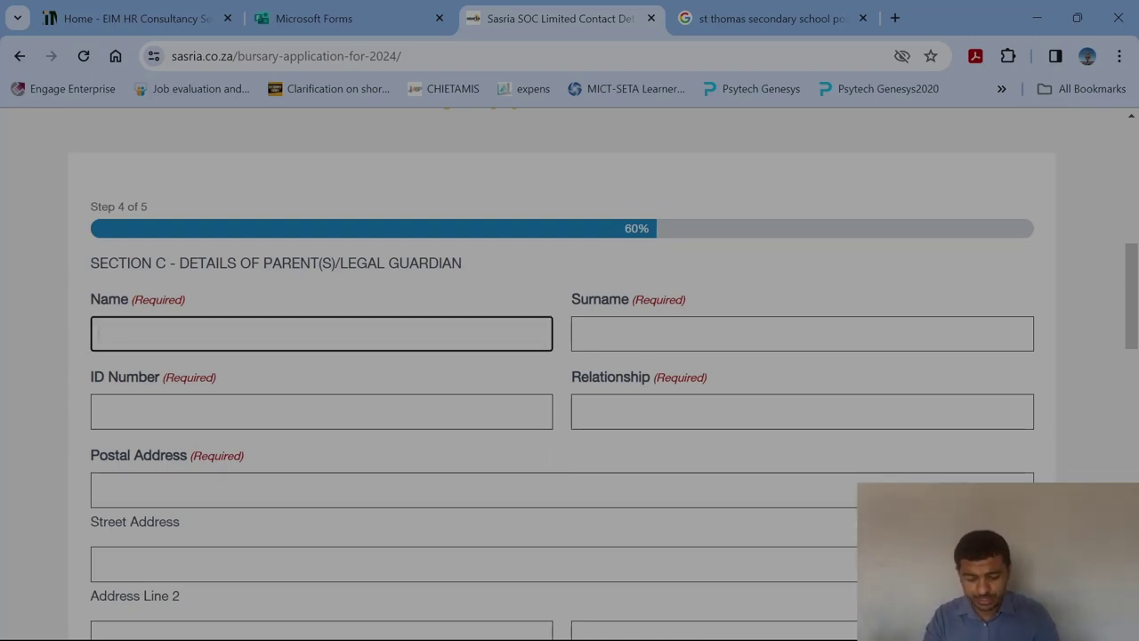
{"action": "type", "text": "GHI"}
{"action": "key", "text": "Tab"}
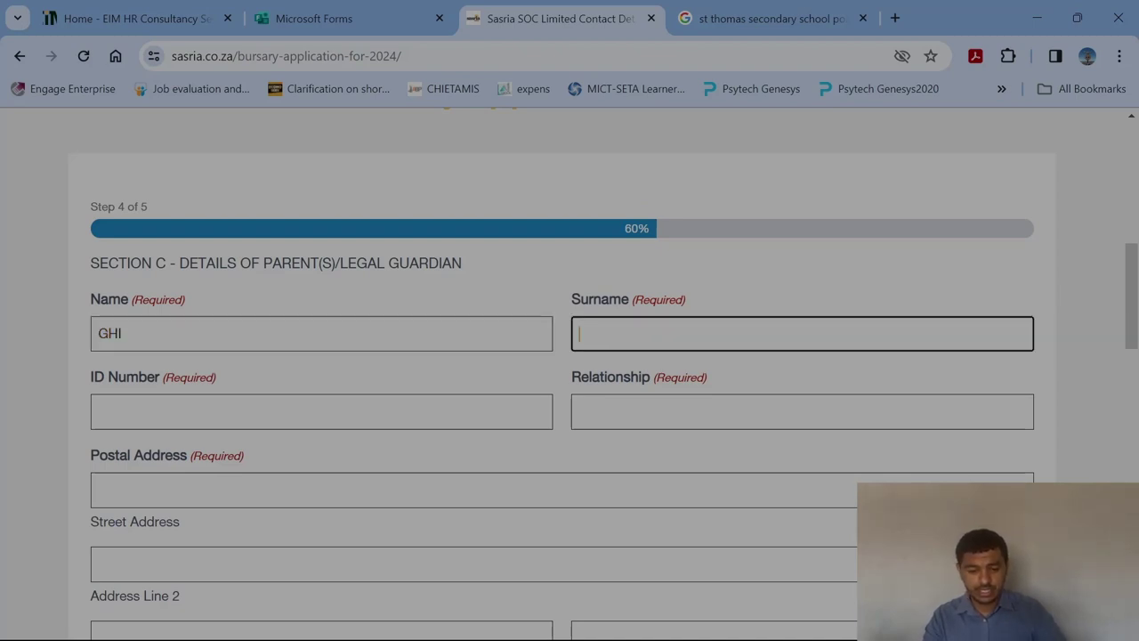
{"action": "type", "text": "DEF"}
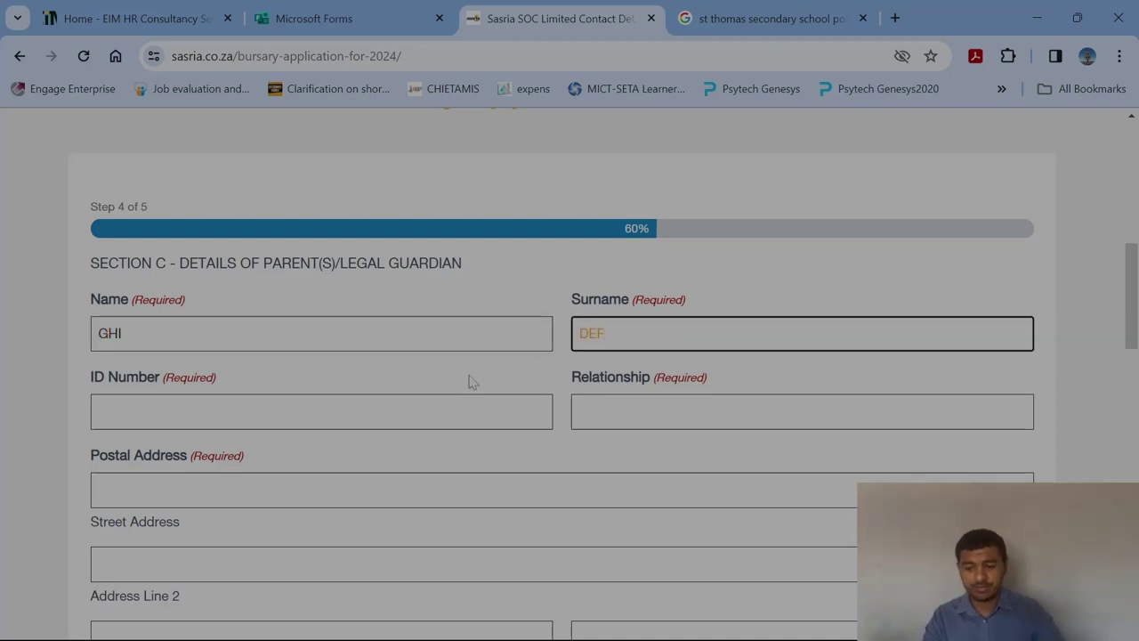
{"action": "key", "text": "Tab"}
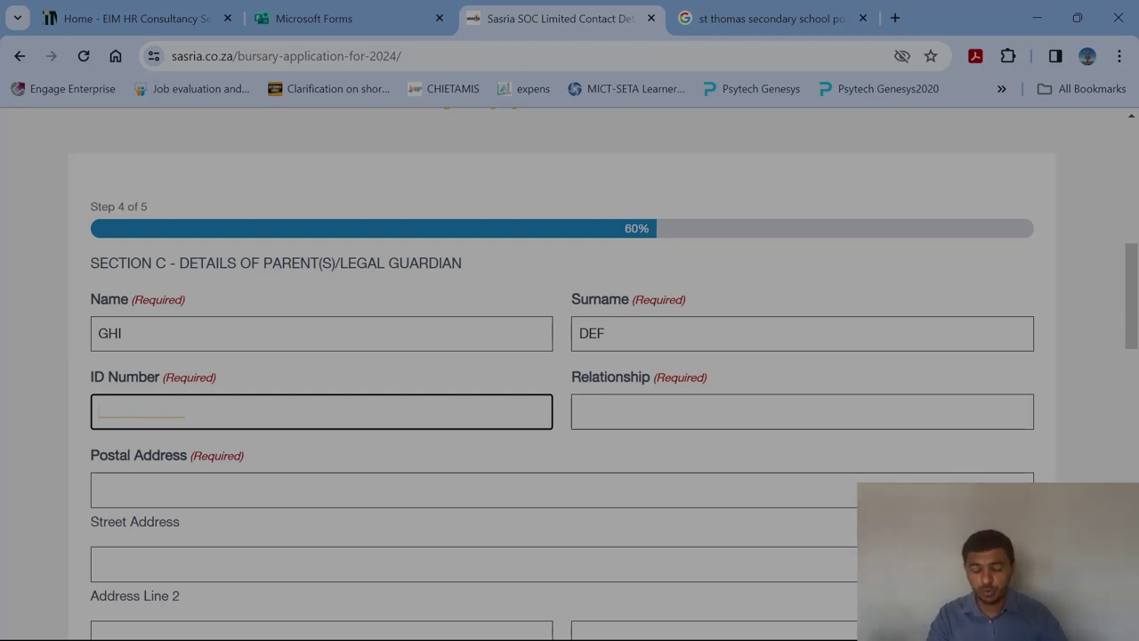
{"action": "scroll", "coordinate": [570, 374], "scroll_direction": "down", "scroll_amount": 4}
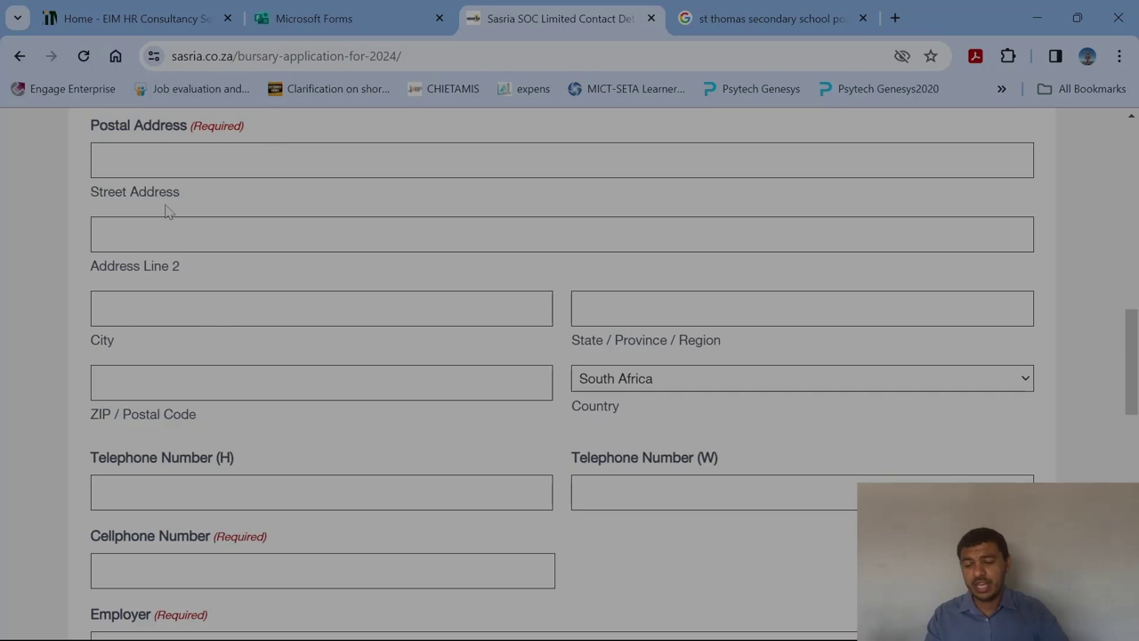
Enter the guardian's postal address: address line, city, province and postal code.
{"action": "left_click", "coordinate": [562, 160]}
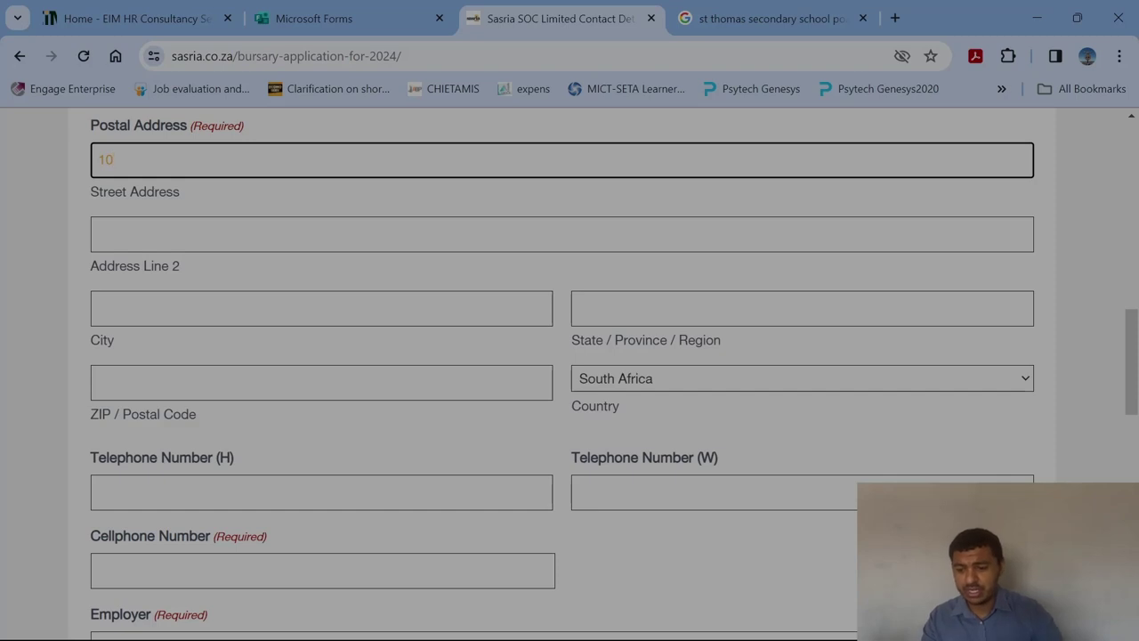
{"action": "key", "text": "Tab"}
{"action": "type", "text": "Freedo"}
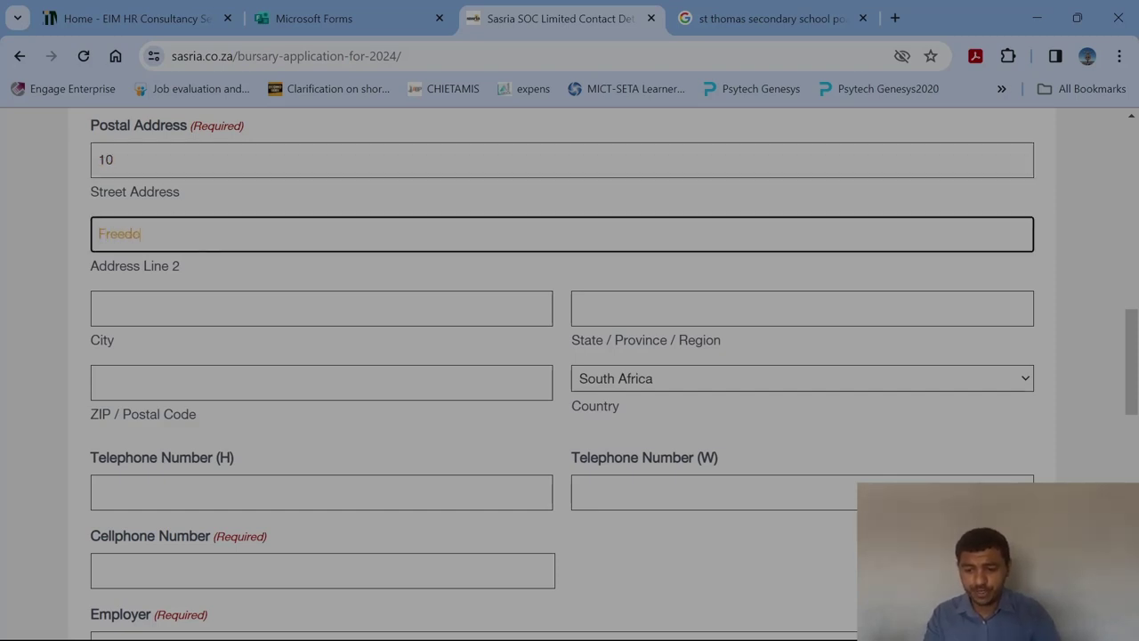
{"action": "type", "text": "m R"}
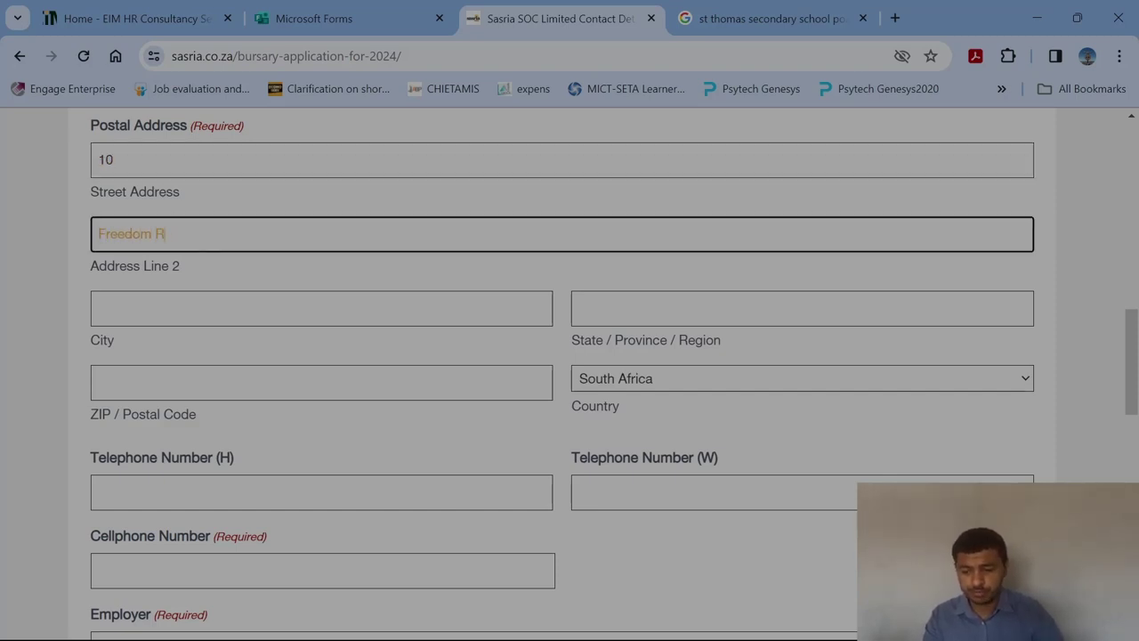
{"action": "type", "text": "poad"}
{"action": "key", "text": "Tab"}
{"action": "type", "text": "Ca"}
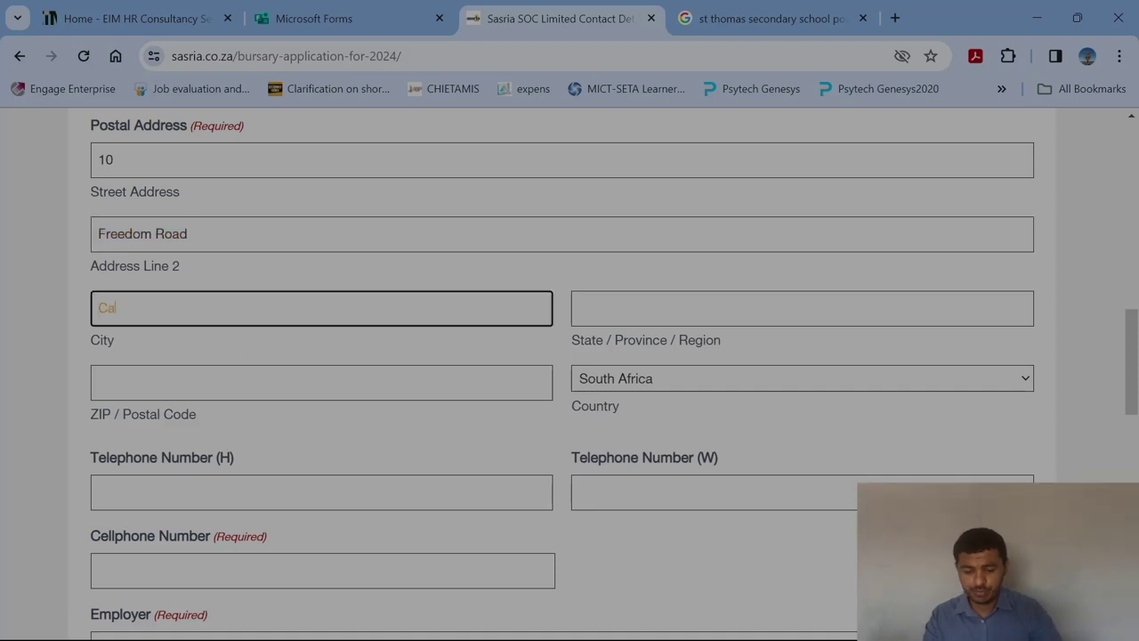
{"action": "type", "text": "pe Town"}
{"action": "key", "text": "Tab"}
{"action": "type", "text": "W"}
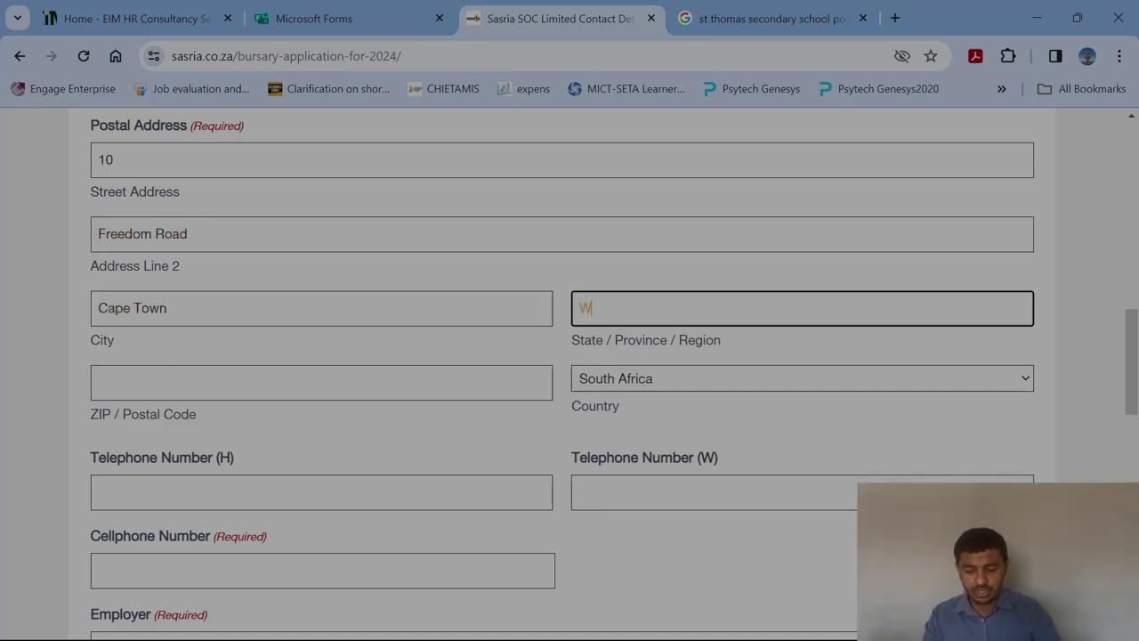
{"action": "type", "text": "estern Cape"}
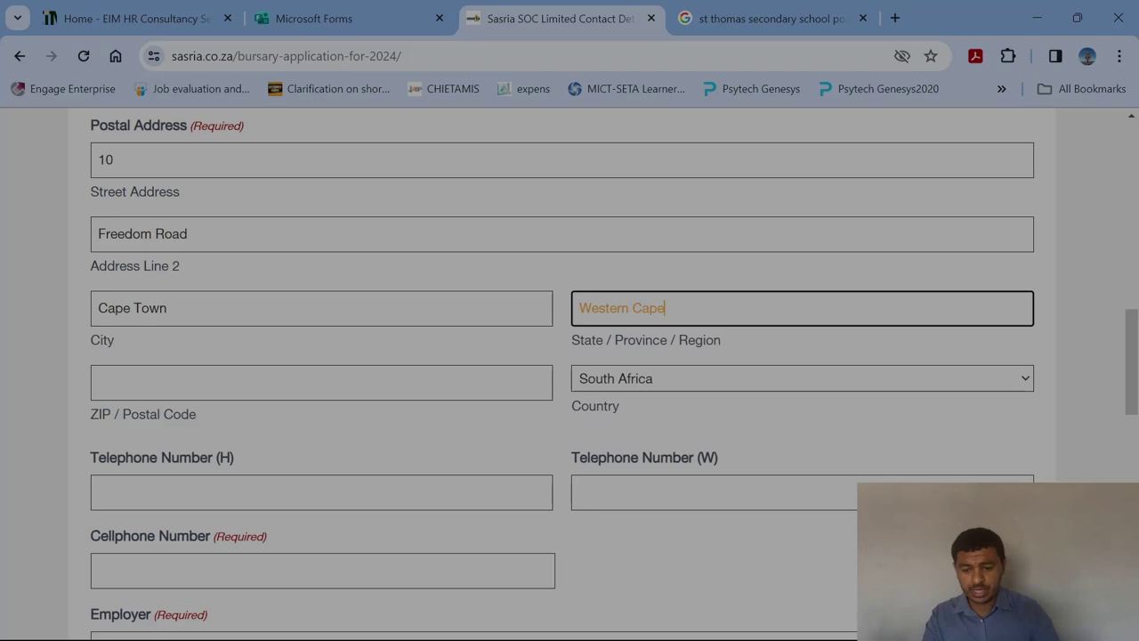
{"action": "key", "text": "Tab"}
{"action": "type", "text": "800"}
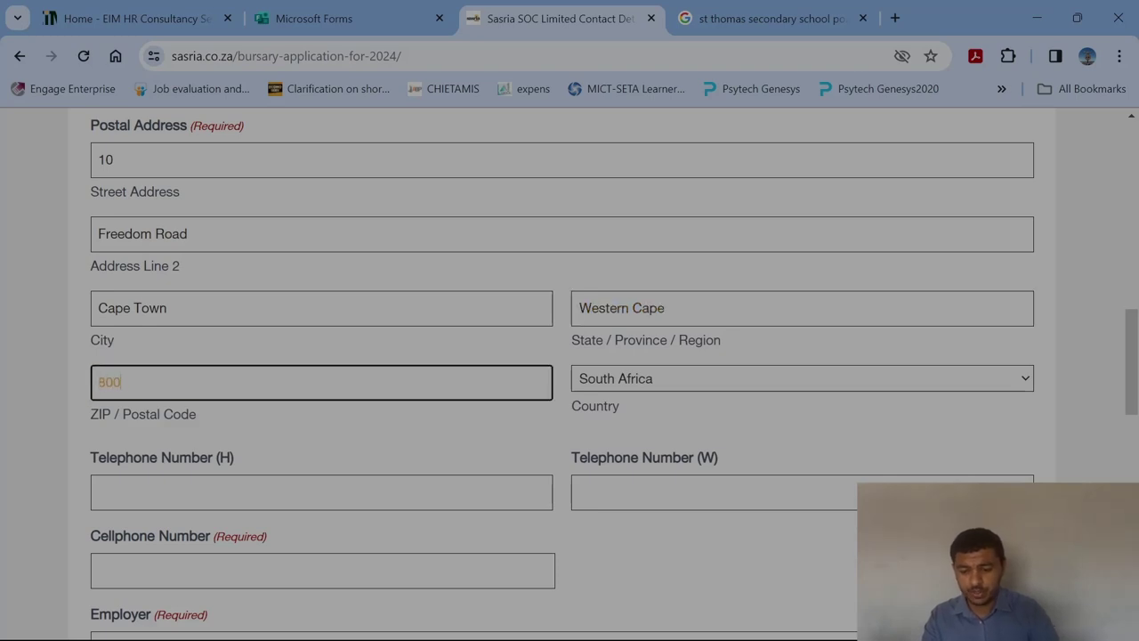
{"action": "type", "text": "1"}
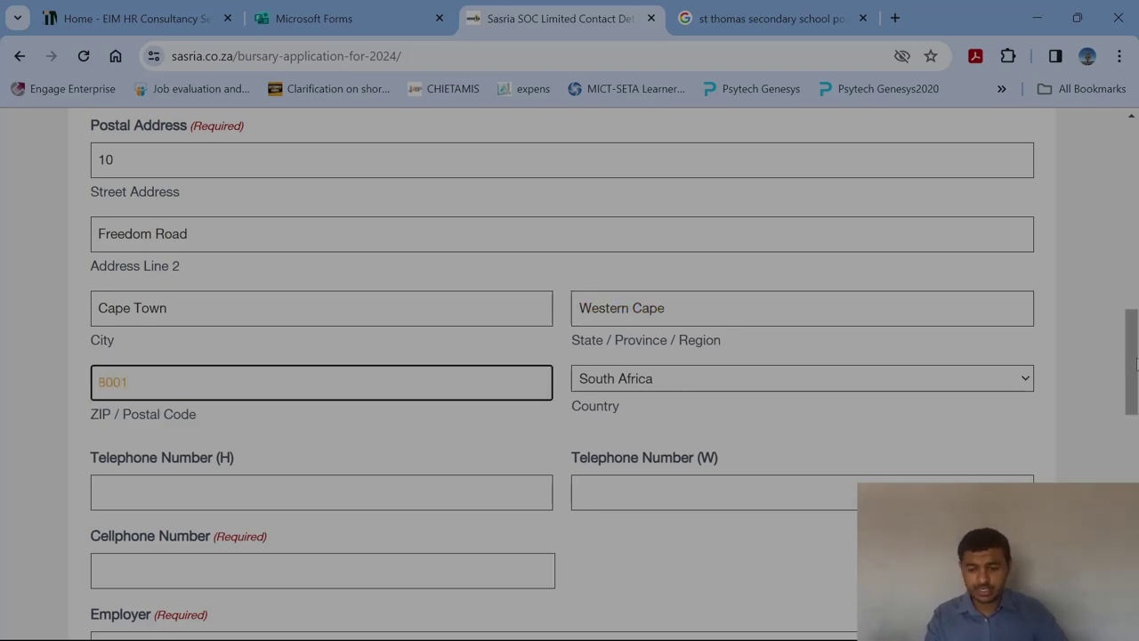
{"action": "left_click_drag", "start_coordinate": [1135, 360], "coordinate": [1126, 399]}
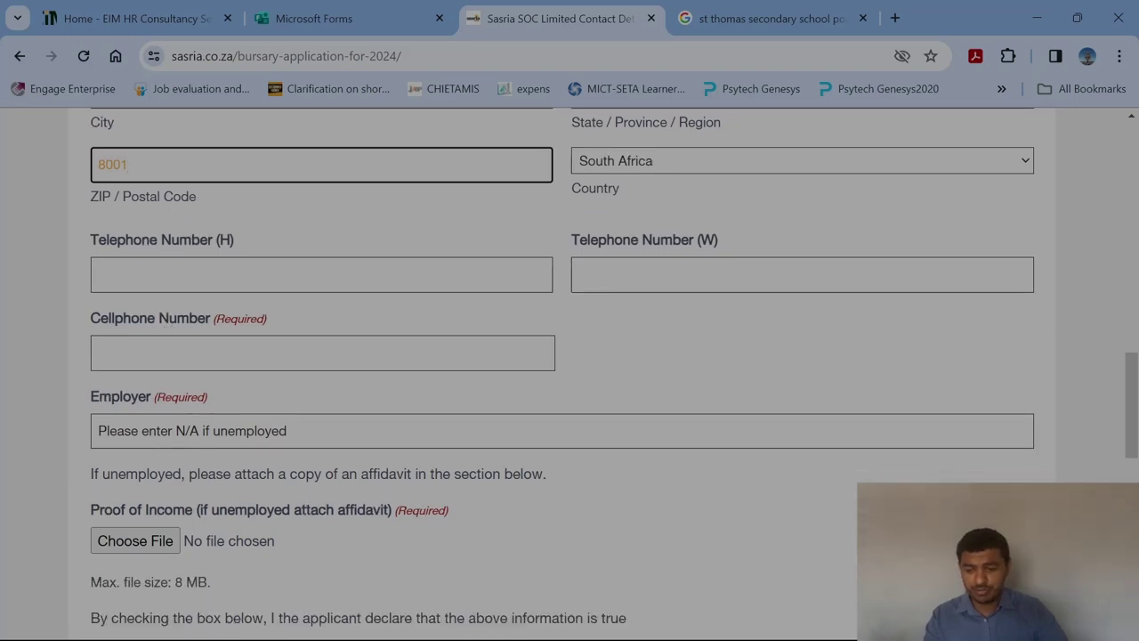
Enter the guardian's cellphone number and N/A as the employer.
{"action": "left_click", "coordinate": [323, 353]}
{"action": "type", "text": "09876"}
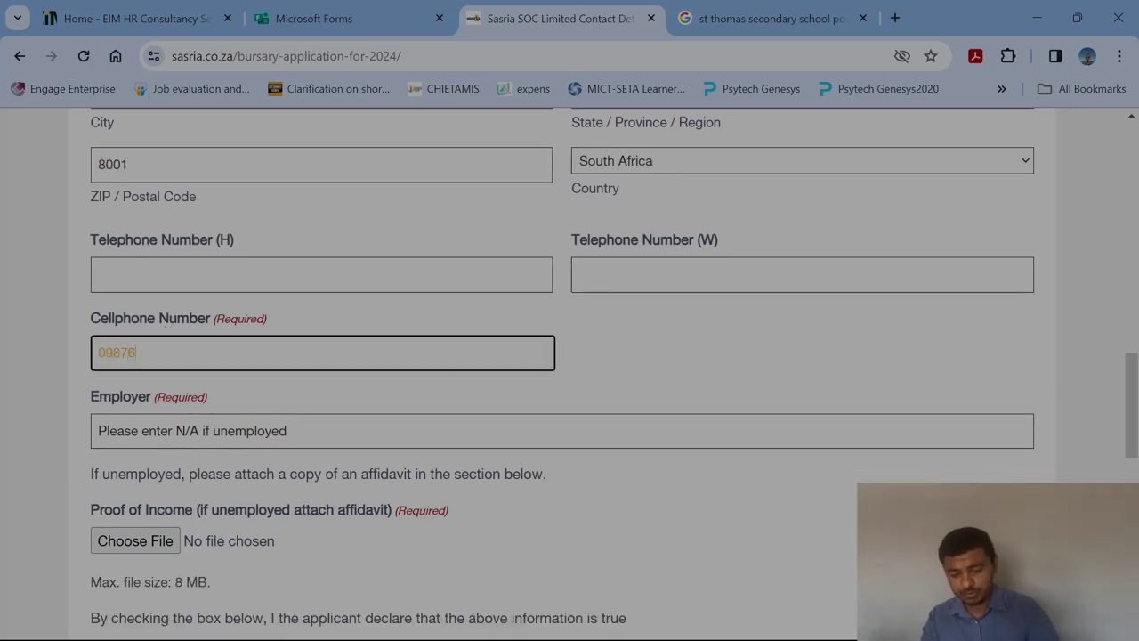
{"action": "type", "text": "54321"}
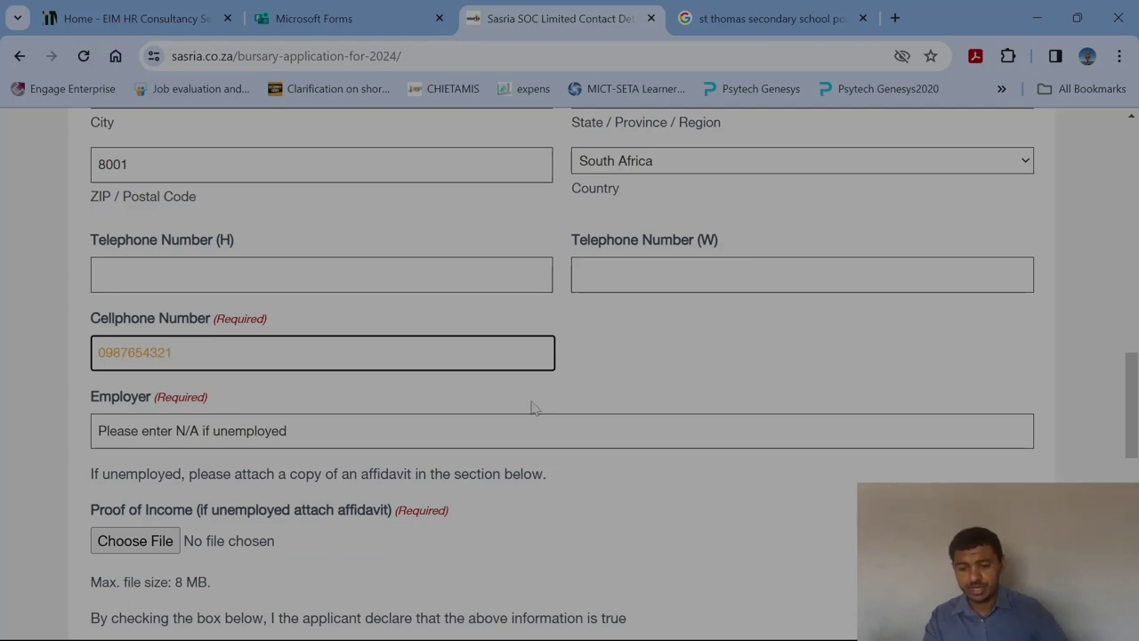
{"action": "key", "text": "Tab"}
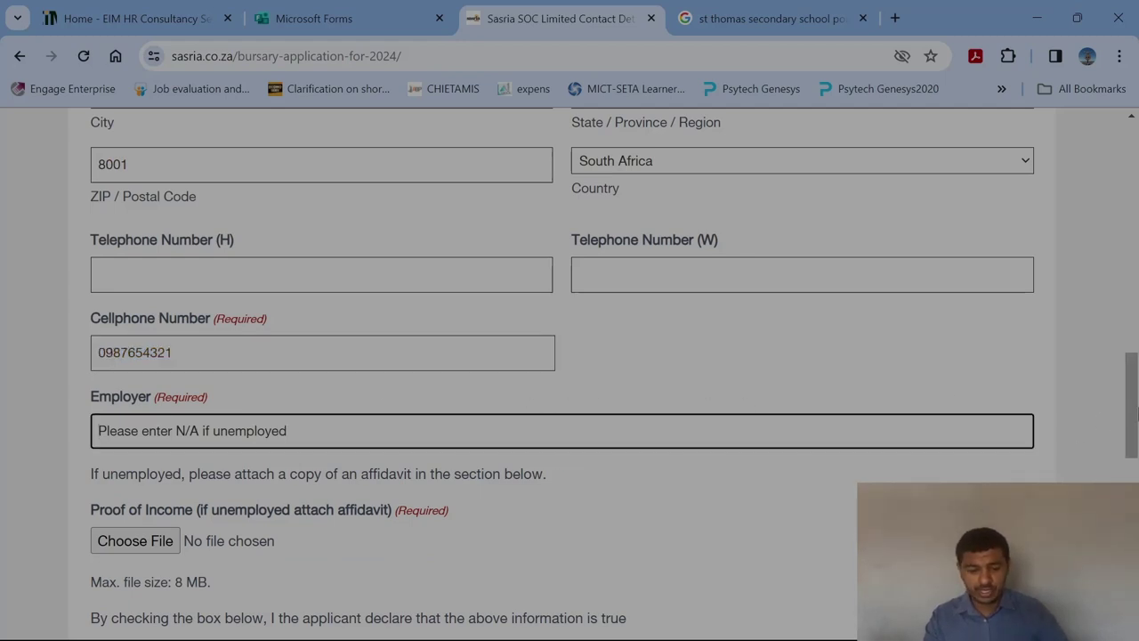
{"action": "scroll", "coordinate": [1136, 411], "scroll_direction": "down", "scroll_amount": 1}
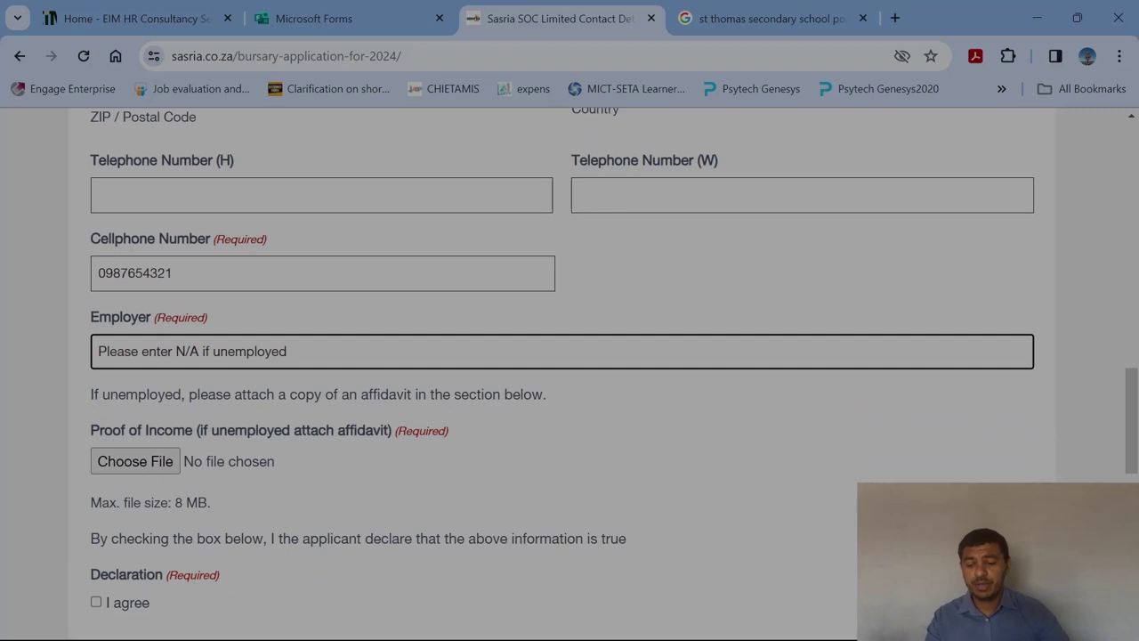
{"action": "type", "text": "N/A"}
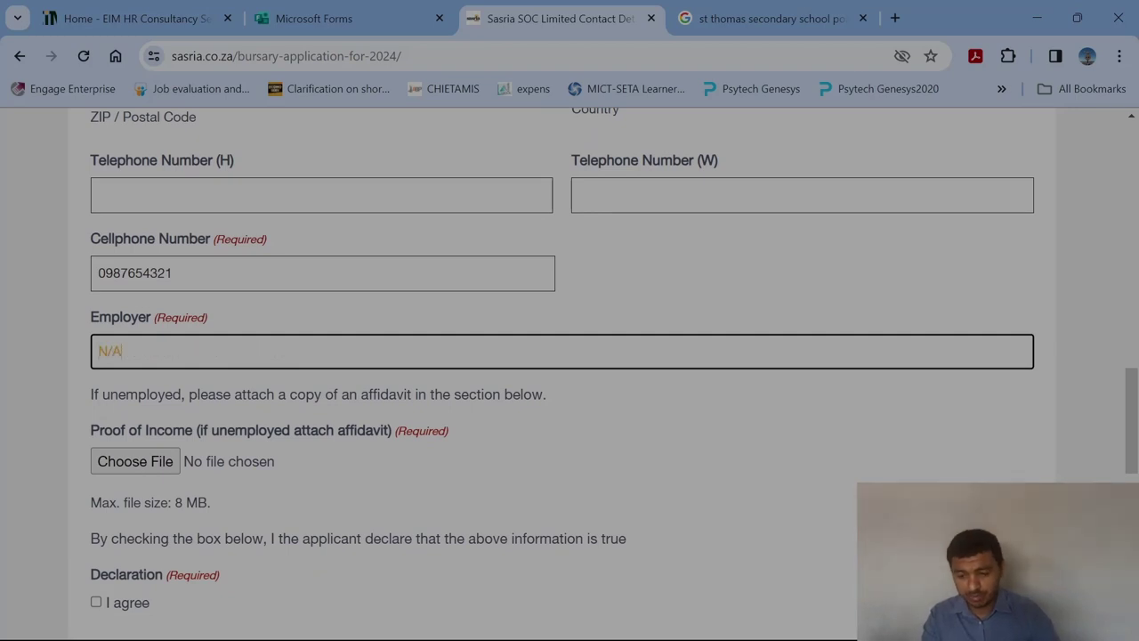
{"action": "scroll", "coordinate": [1104, 421], "scroll_direction": "down", "scroll_amount": 1}
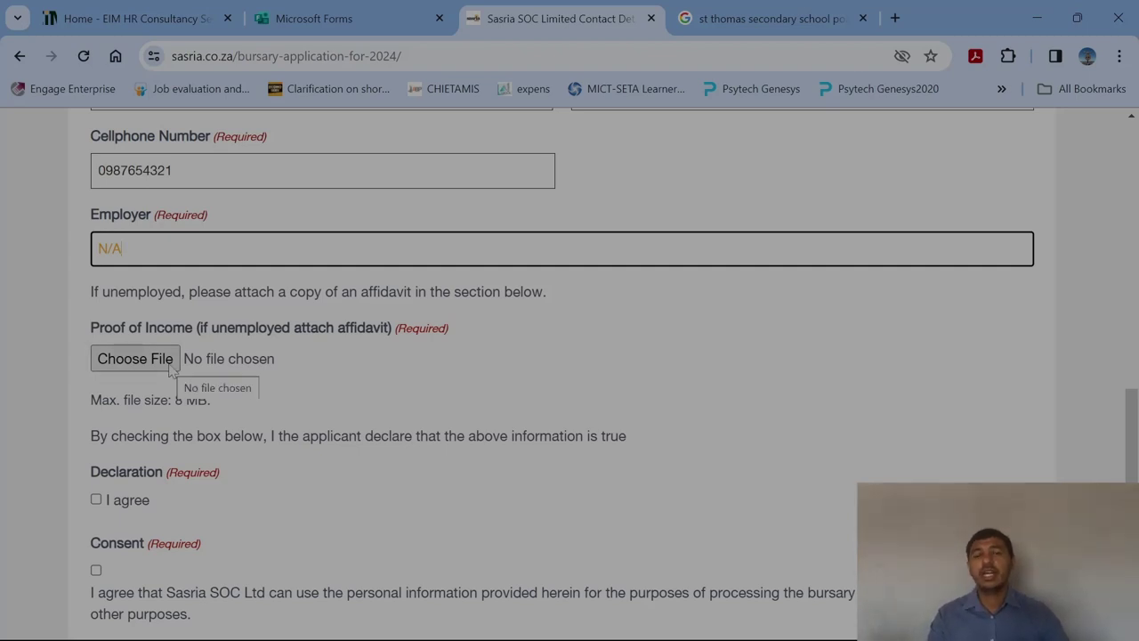
{"action": "left_click", "coordinate": [166, 365]}
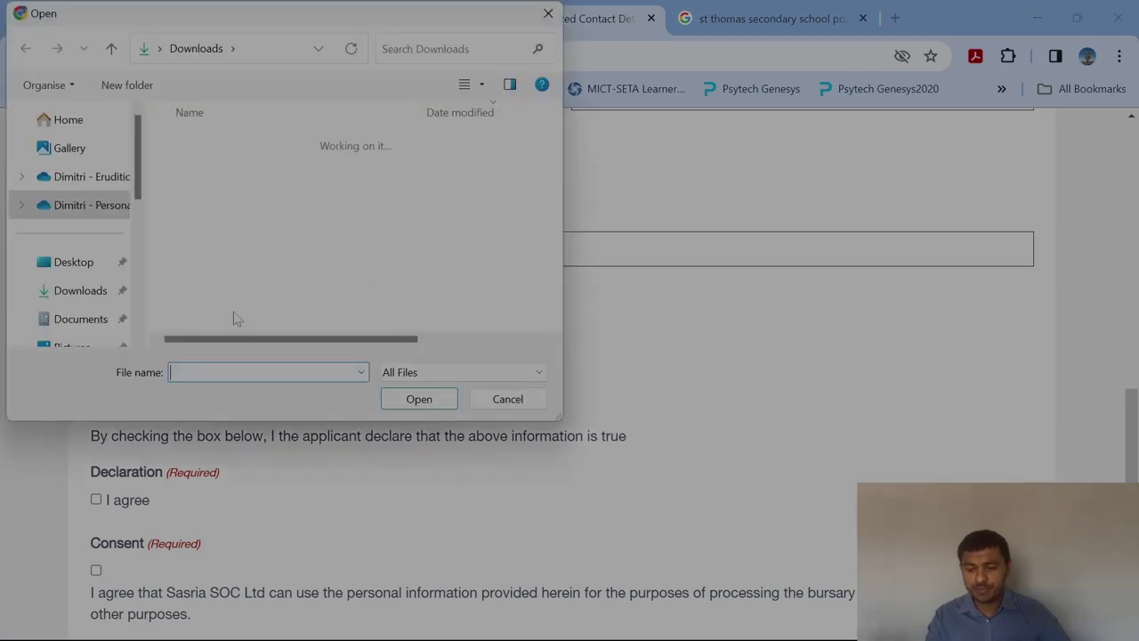
{"action": "left_click", "coordinate": [254, 224]}
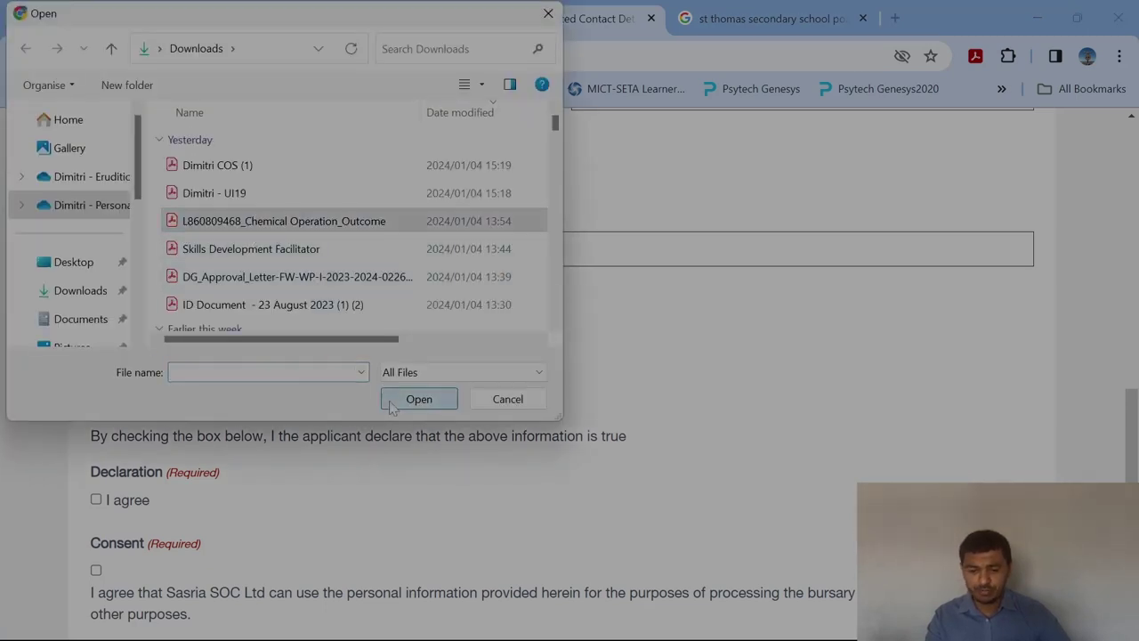
{"action": "left_click", "coordinate": [419, 399]}
{"action": "scroll", "coordinate": [440, 320], "scroll_direction": "down", "scroll_amount": 2}
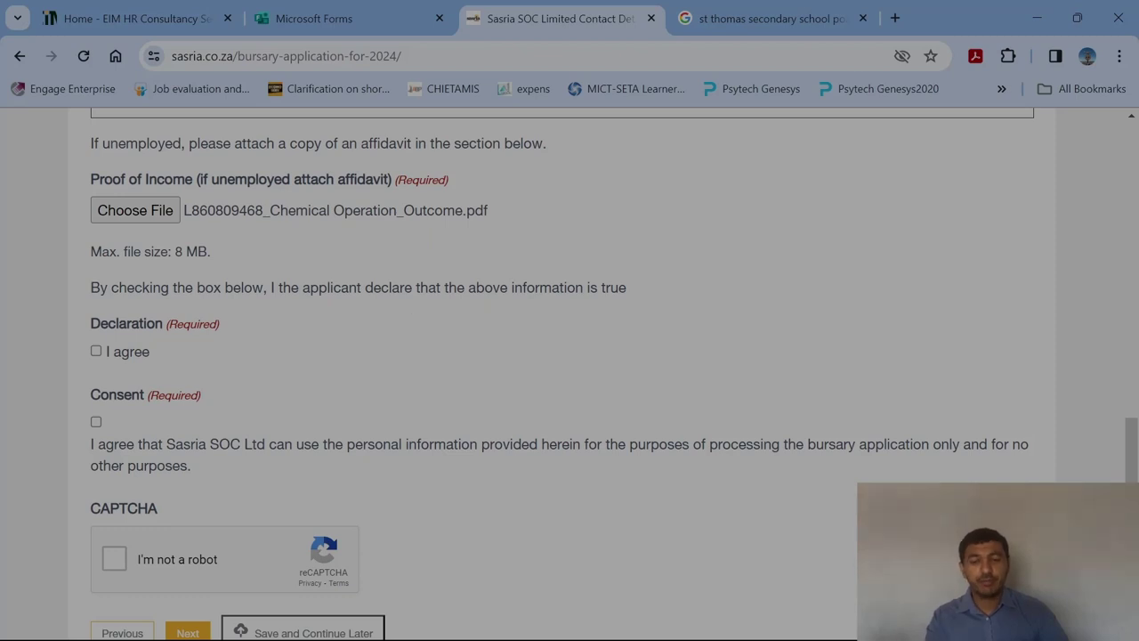
Tick the declaration, consent and 'I'm not a robot' boxes, then proceed to Step 5.
{"action": "left_click", "coordinate": [95, 350]}
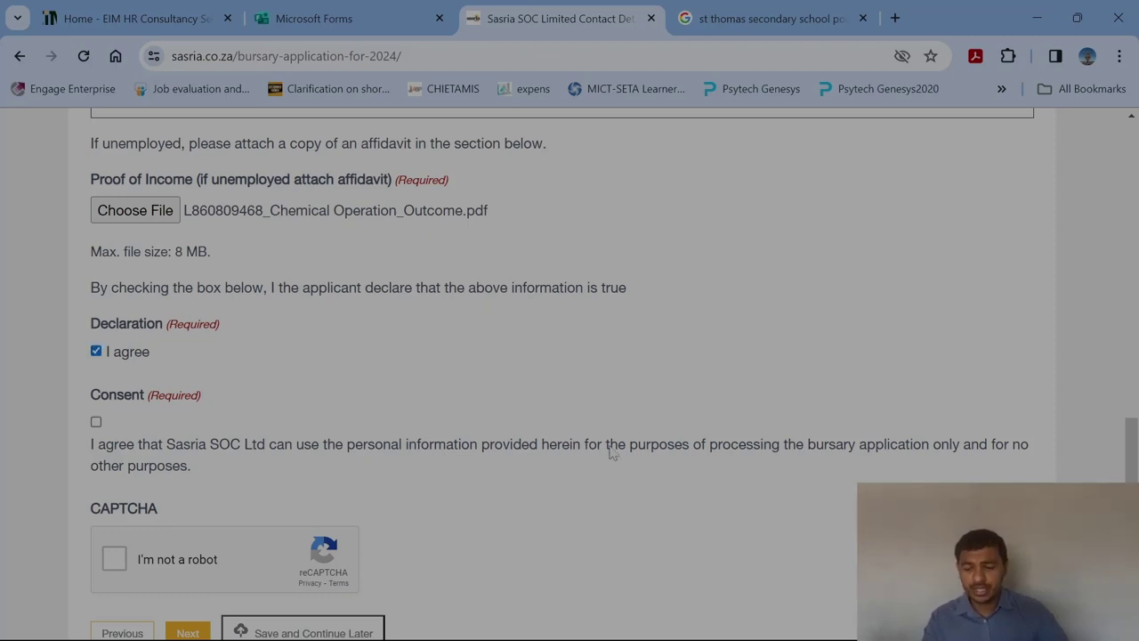
{"action": "scroll", "coordinate": [1126, 456], "scroll_direction": "down", "scroll_amount": 1}
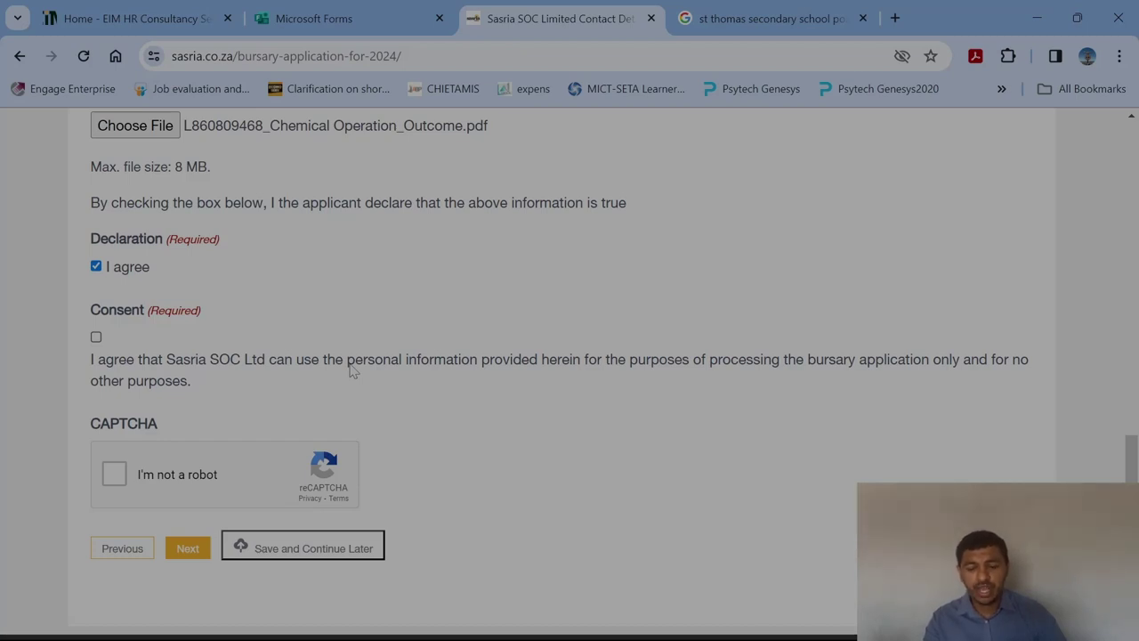
{"action": "left_click", "coordinate": [96, 338]}
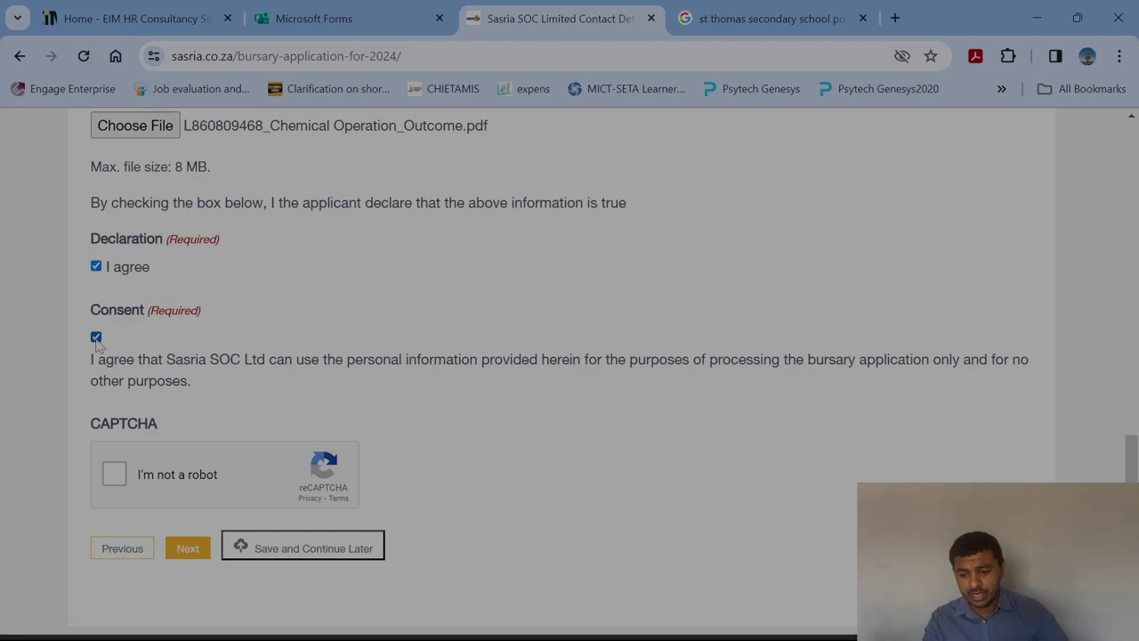
{"action": "left_click", "coordinate": [114, 475]}
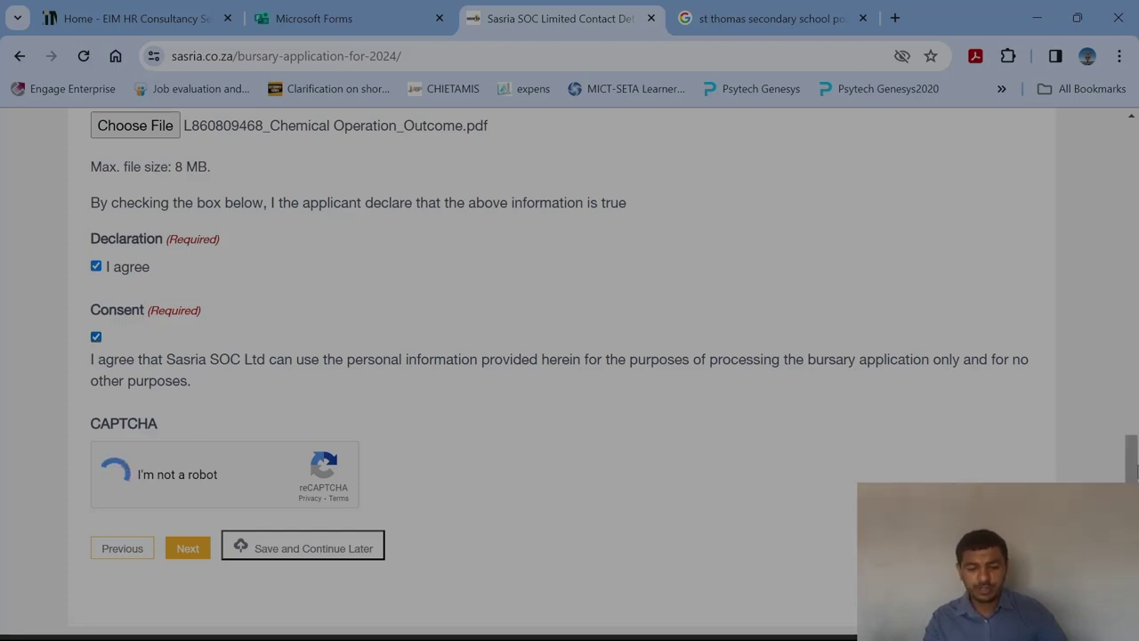
{"action": "scroll", "coordinate": [1133, 472], "scroll_direction": "down", "scroll_amount": 2}
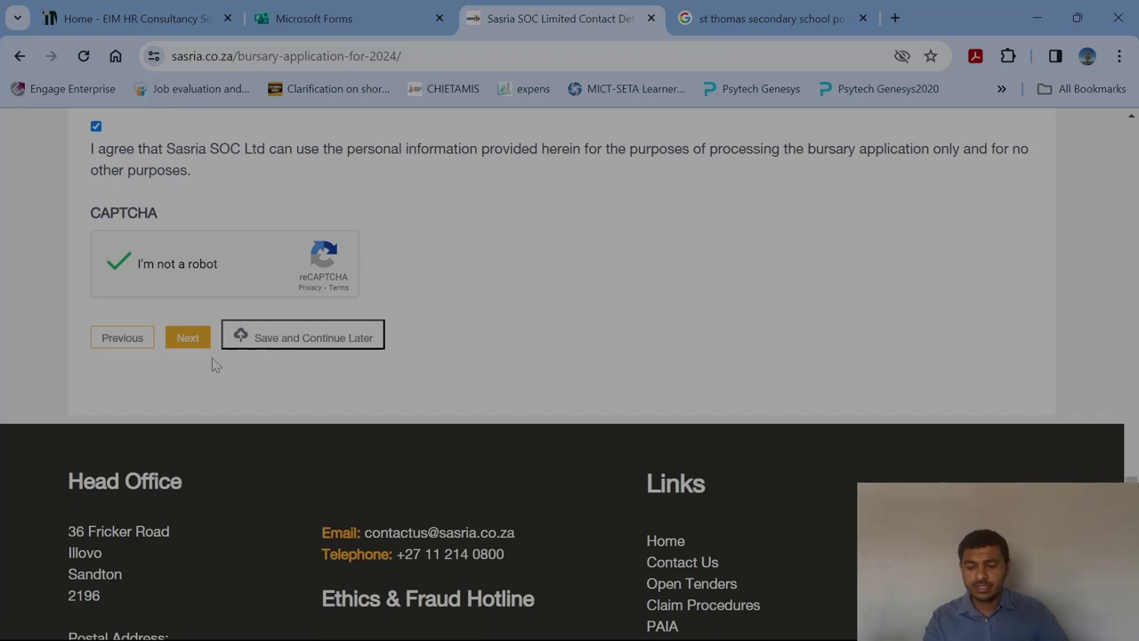
{"action": "left_click", "coordinate": [185, 339]}
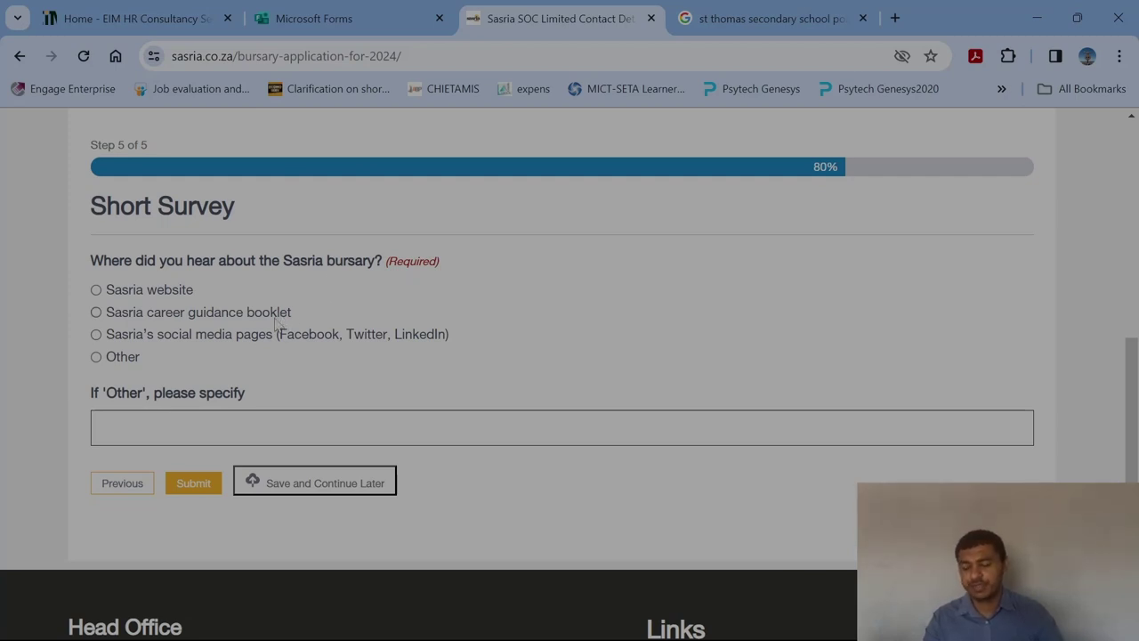
Choose Other as the bursary source and specify TikTok and Youtube.
{"action": "left_click", "coordinate": [97, 291]}
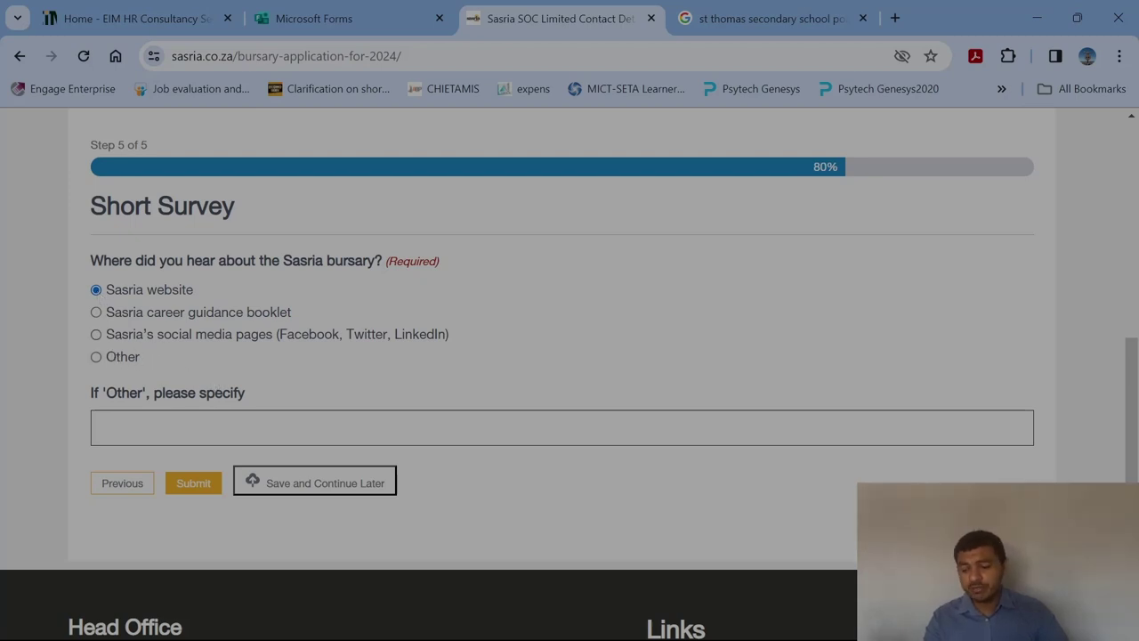
{"action": "left_click", "coordinate": [98, 358]}
{"action": "key", "text": "Tab"}
{"action": "type", "text": "Ti"}
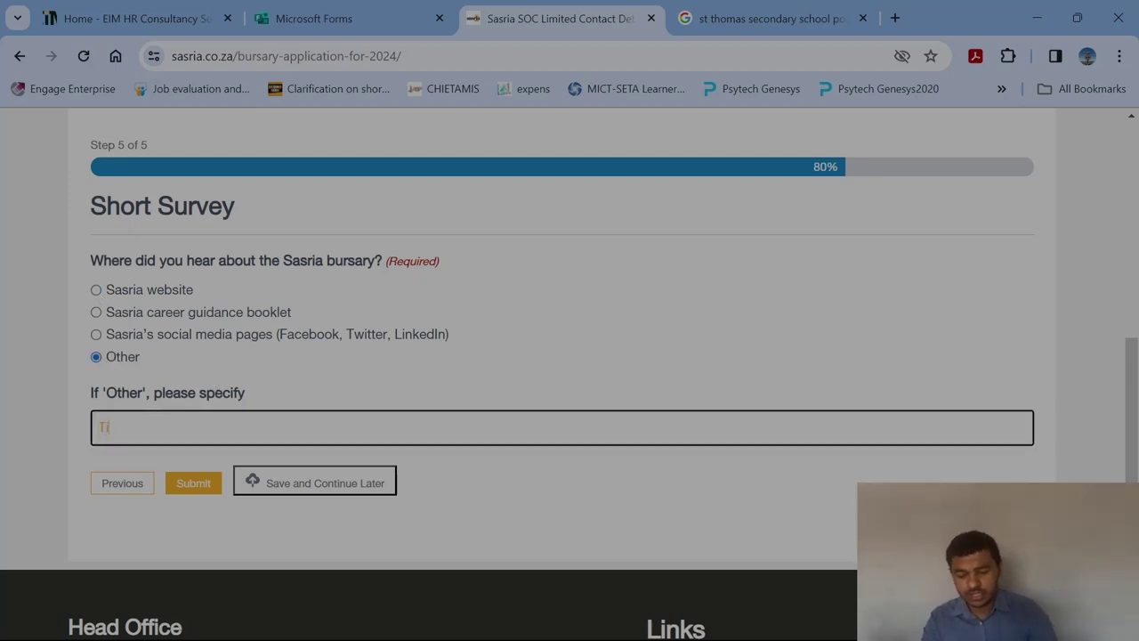
{"action": "type", "text": "kTok a"}
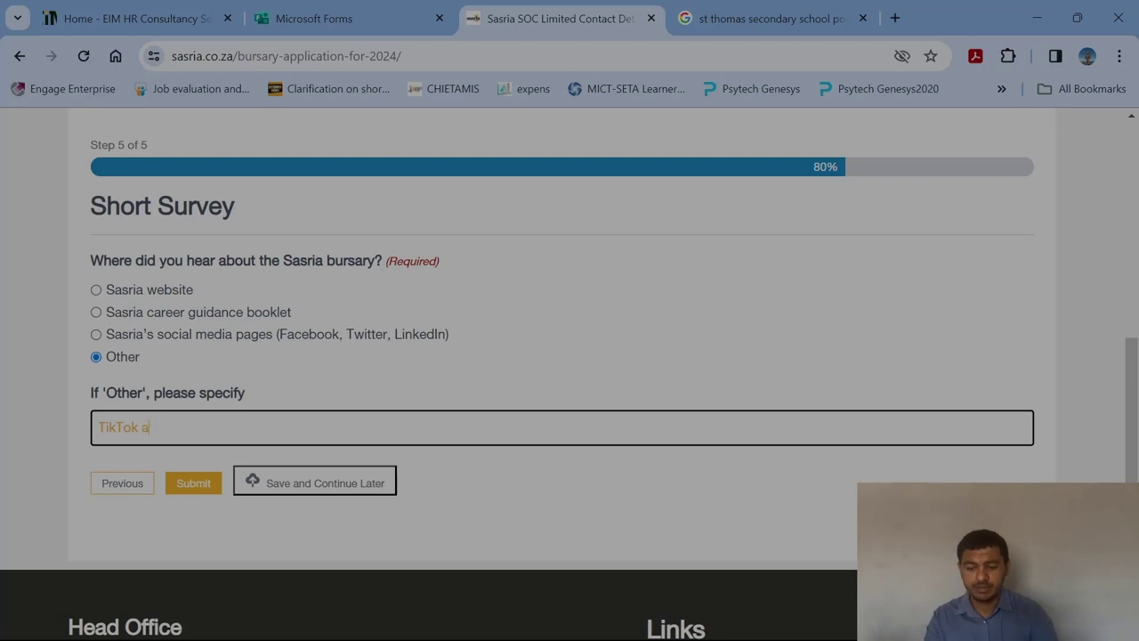
{"action": "type", "text": "nd Youtube"}
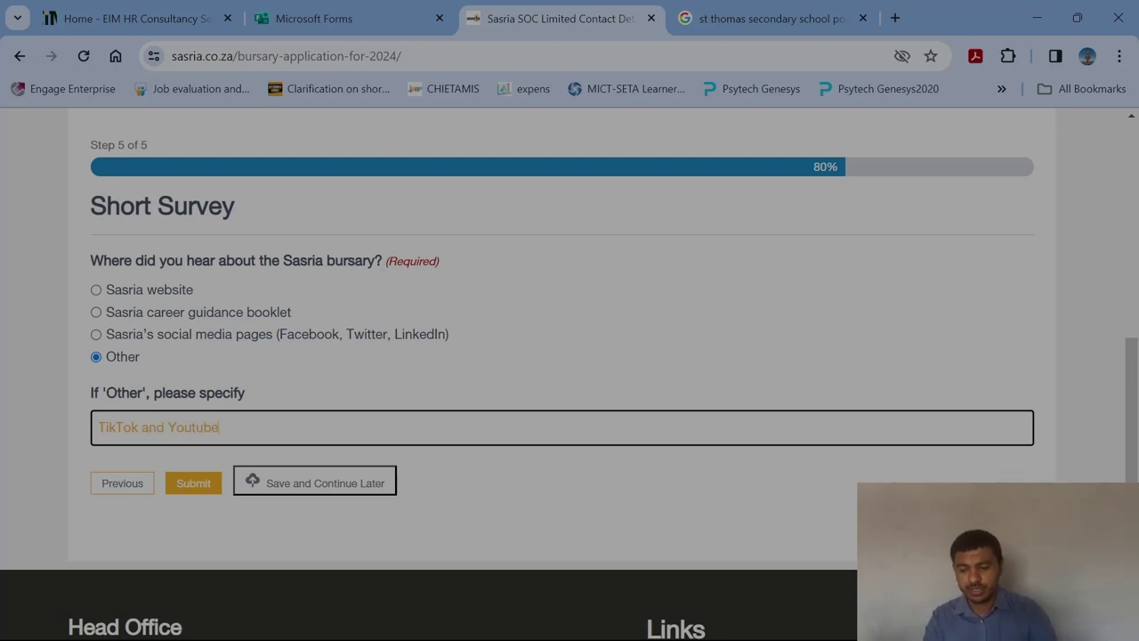